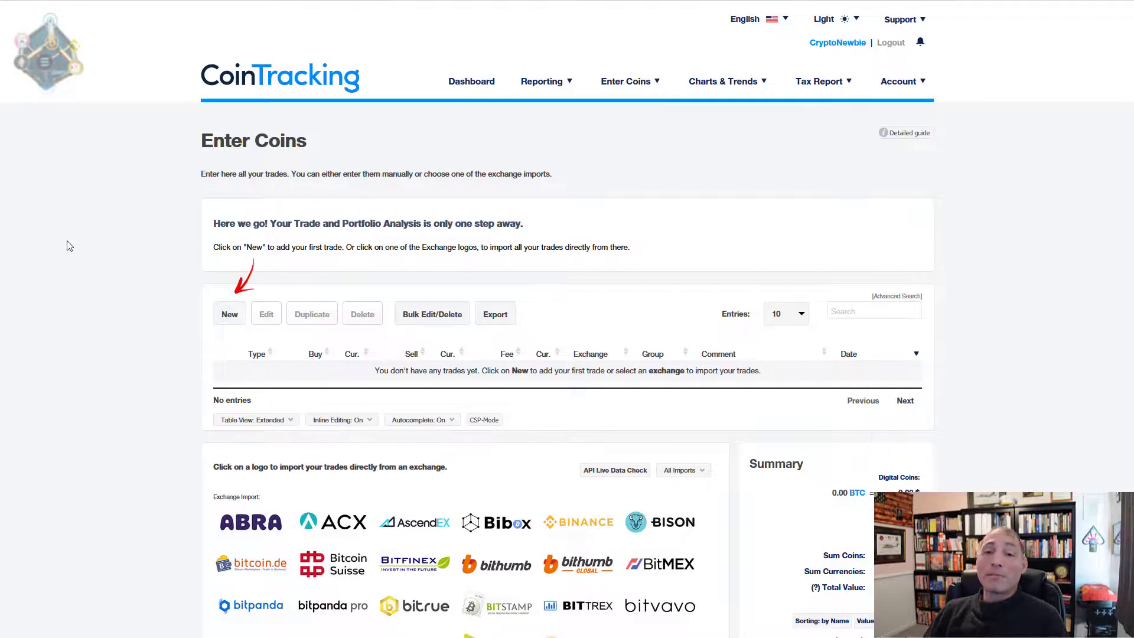
- Find Coinbase among the exchange imports and open its API import page
scroll(68, 249, "down", 1)
scroll(68, 249, "down", 3)
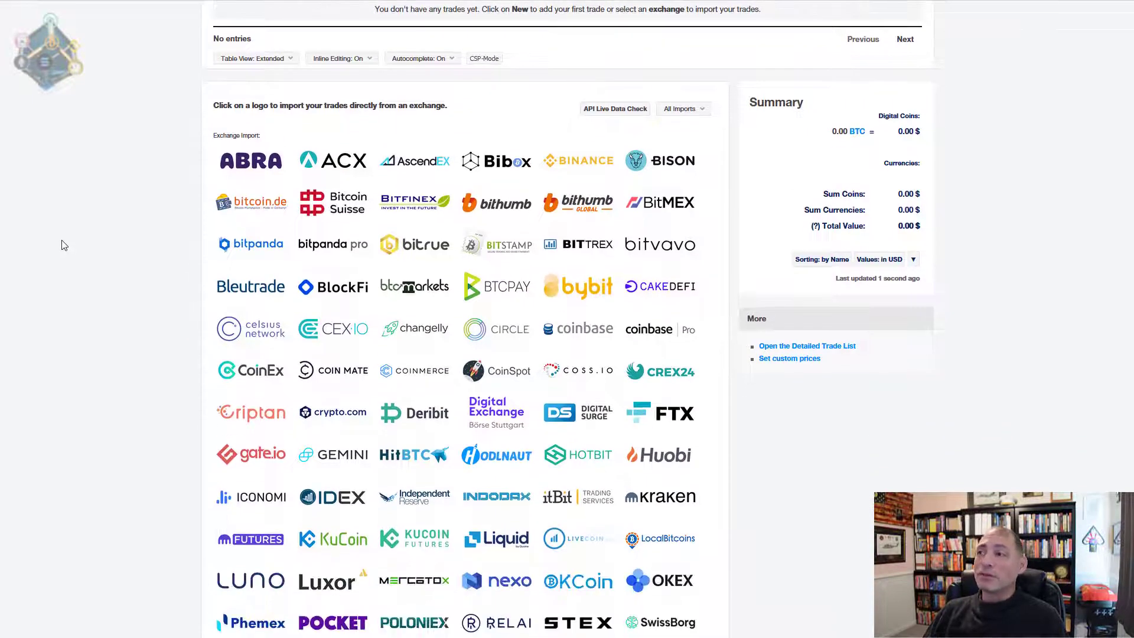
scroll(65, 246, "down", 1)
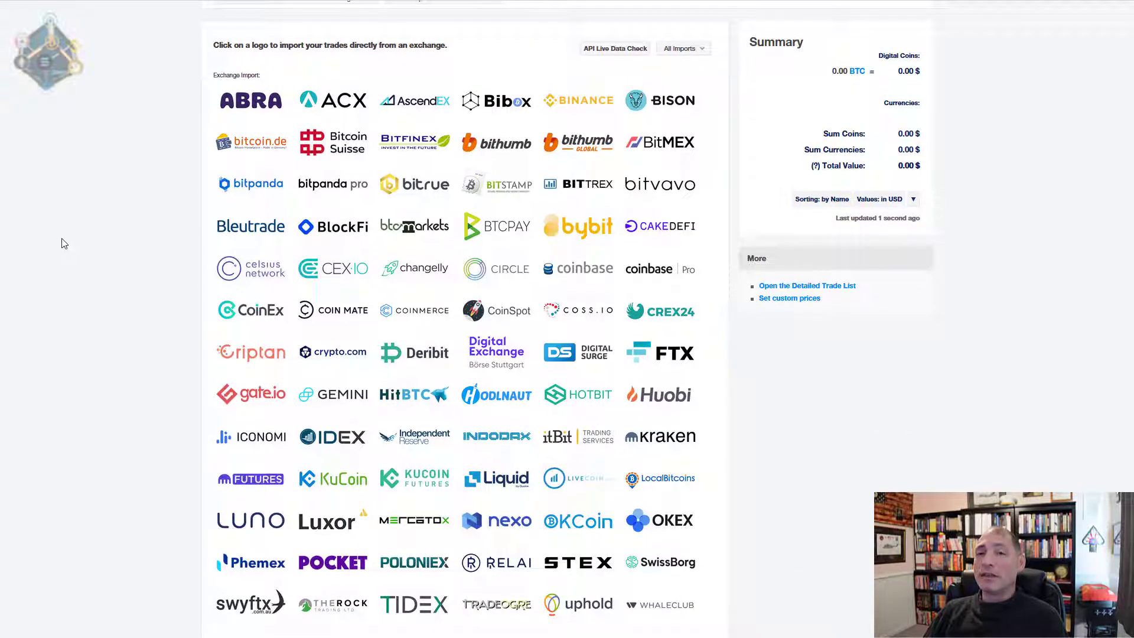
mouse_move(589, 276)
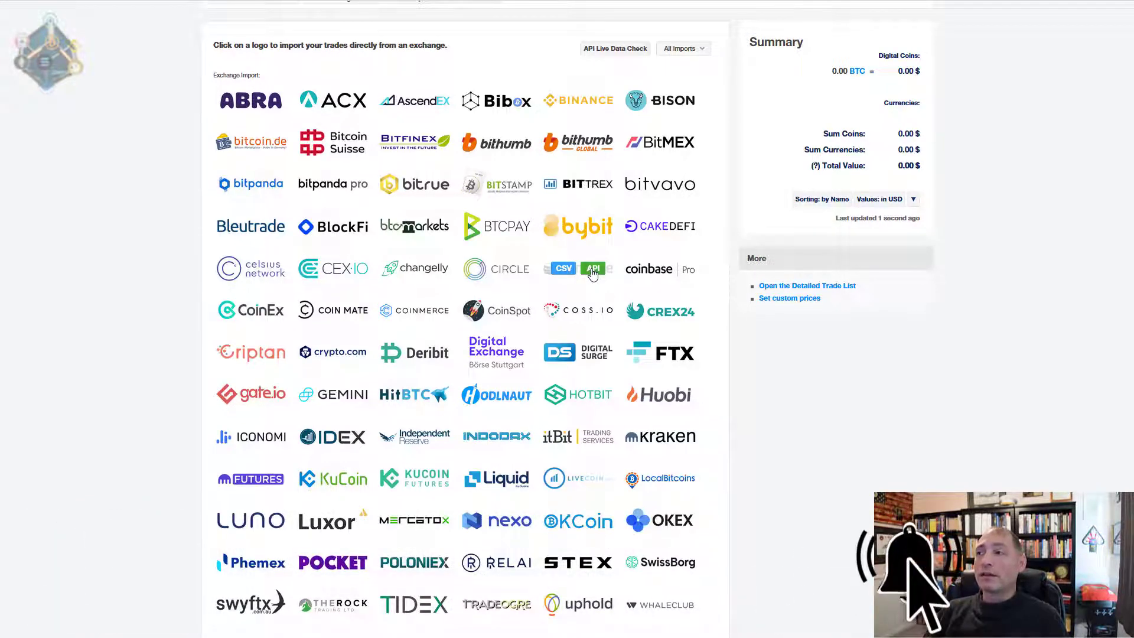
left_click(593, 270)
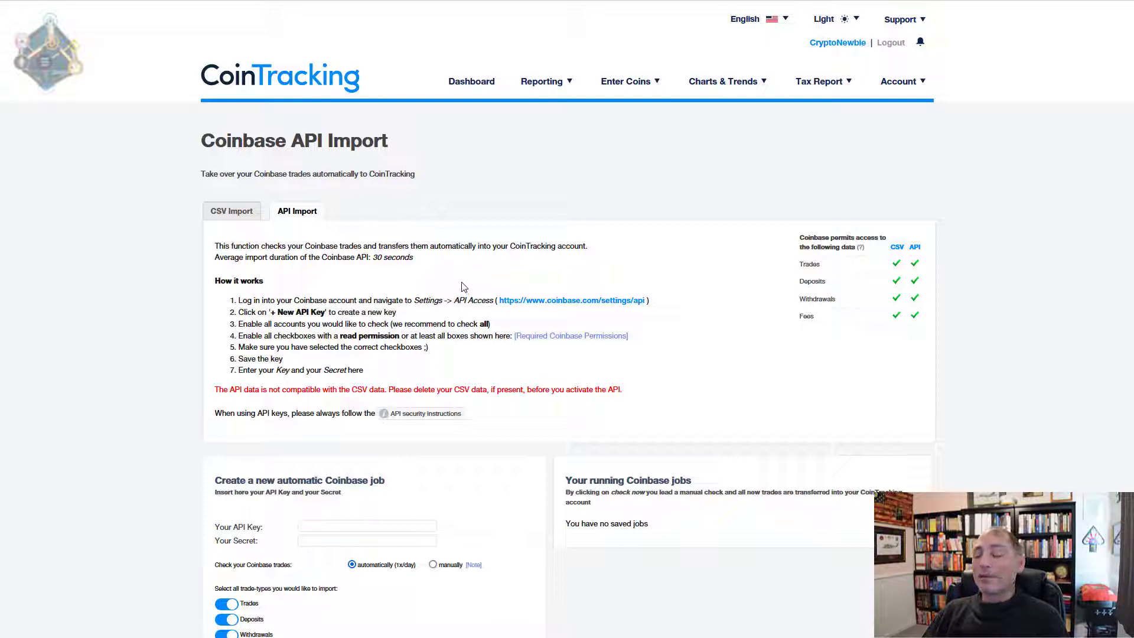
- Review the settings for creating an automatic Coinbase API job and switch to the Coinbase CSV import
scroll(458, 298, "down", 3)
scroll(460, 304, "down", 2)
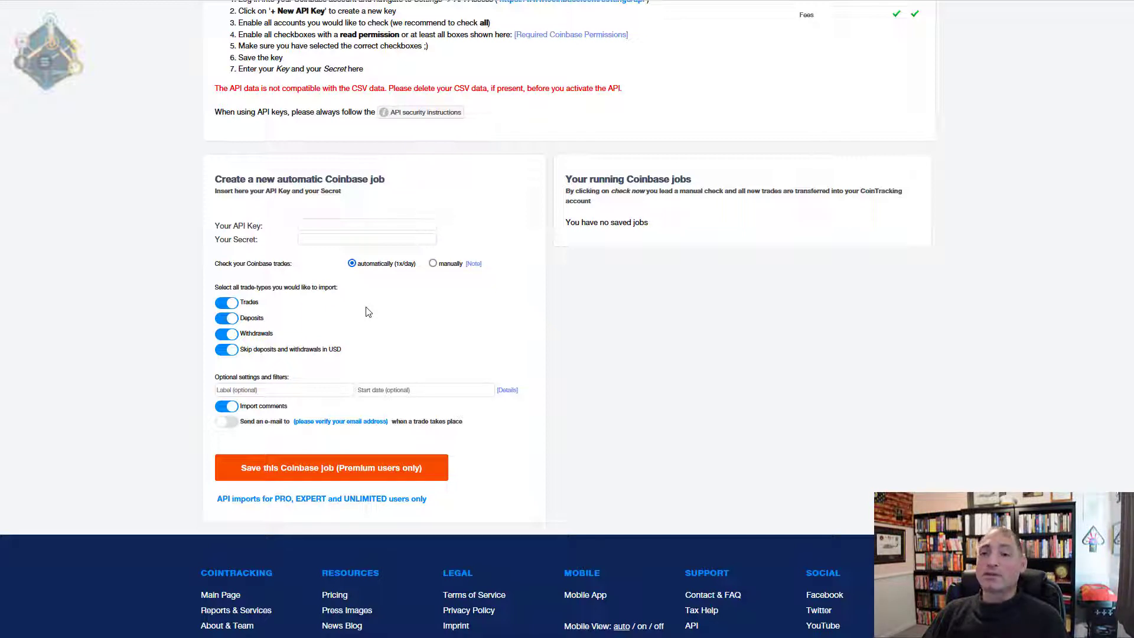
scroll(366, 311, "up", 5)
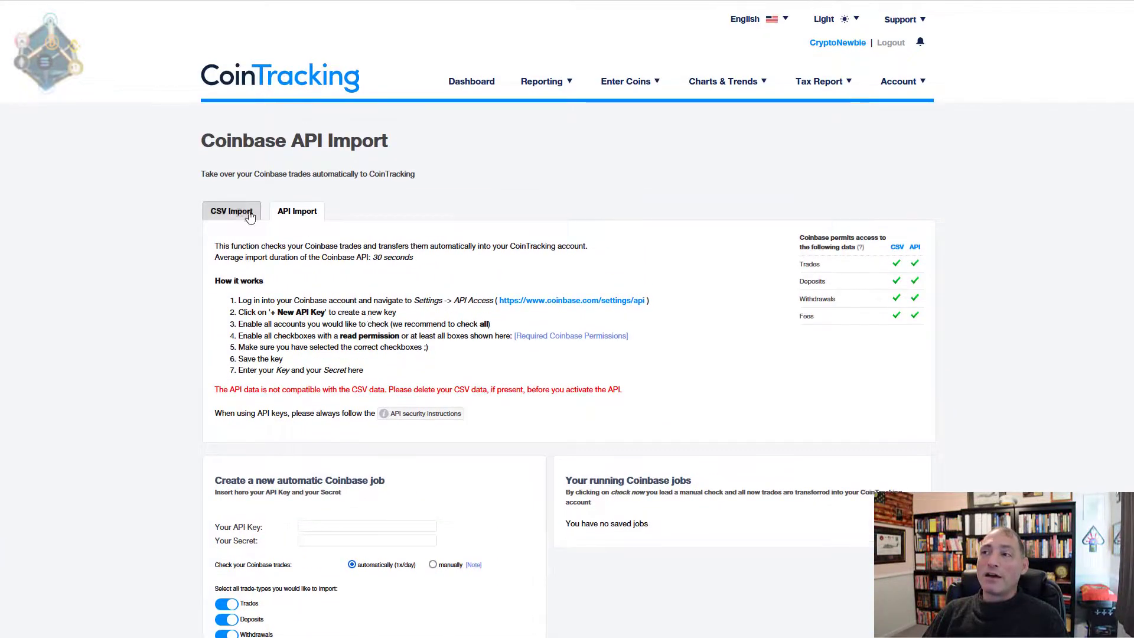
left_click(250, 214)
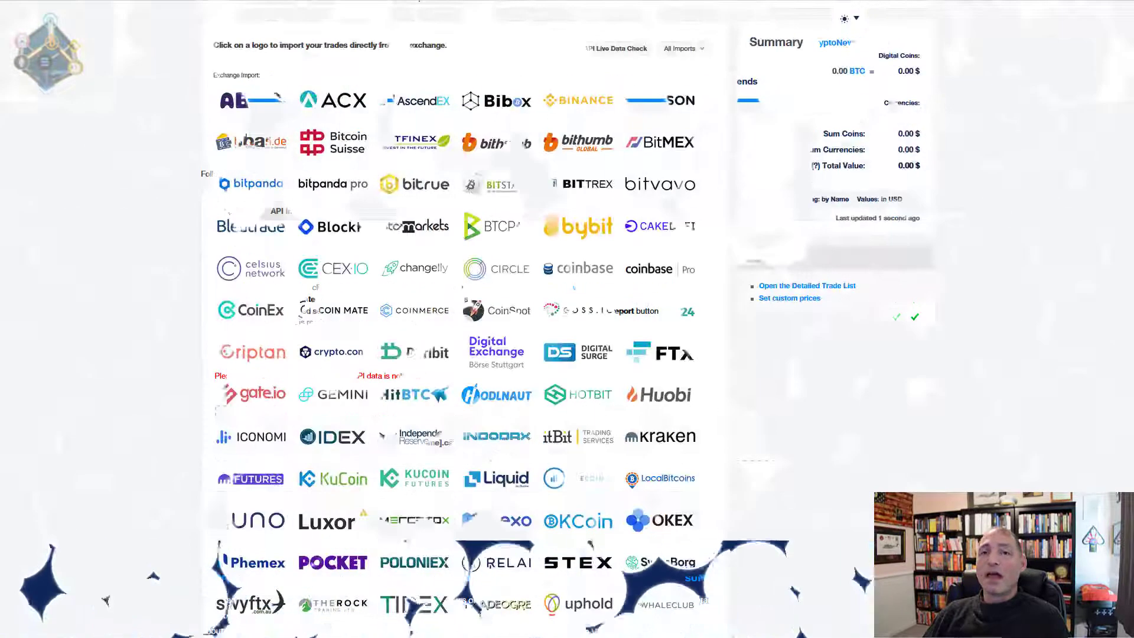
- Examine the exchange, wallet, legacy, automatic blockchain and CSV/Excel import options offered on the Enter Coins page
scroll(101, 286, "down", 2)
scroll(112, 285, "down", 6)
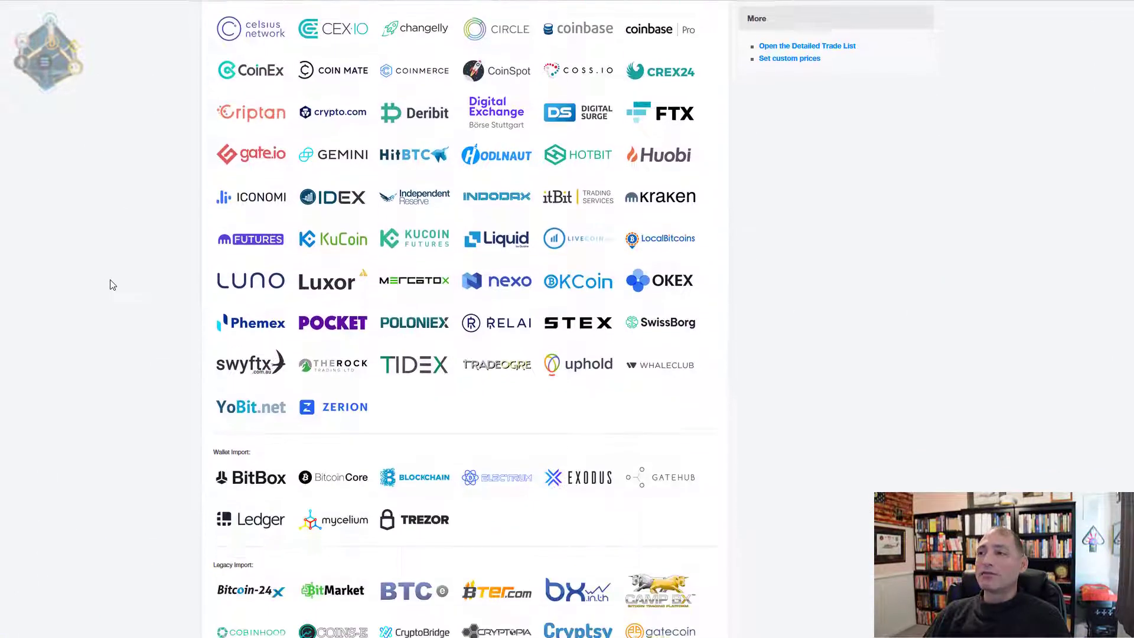
scroll(113, 284, "down", 1)
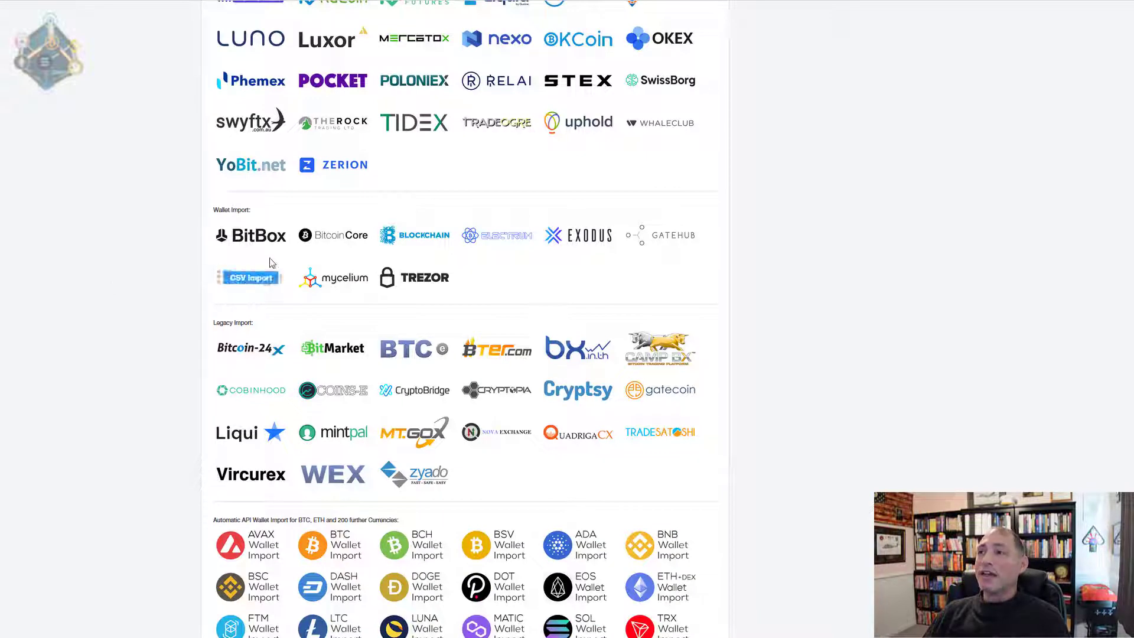
mouse_move(393, 250)
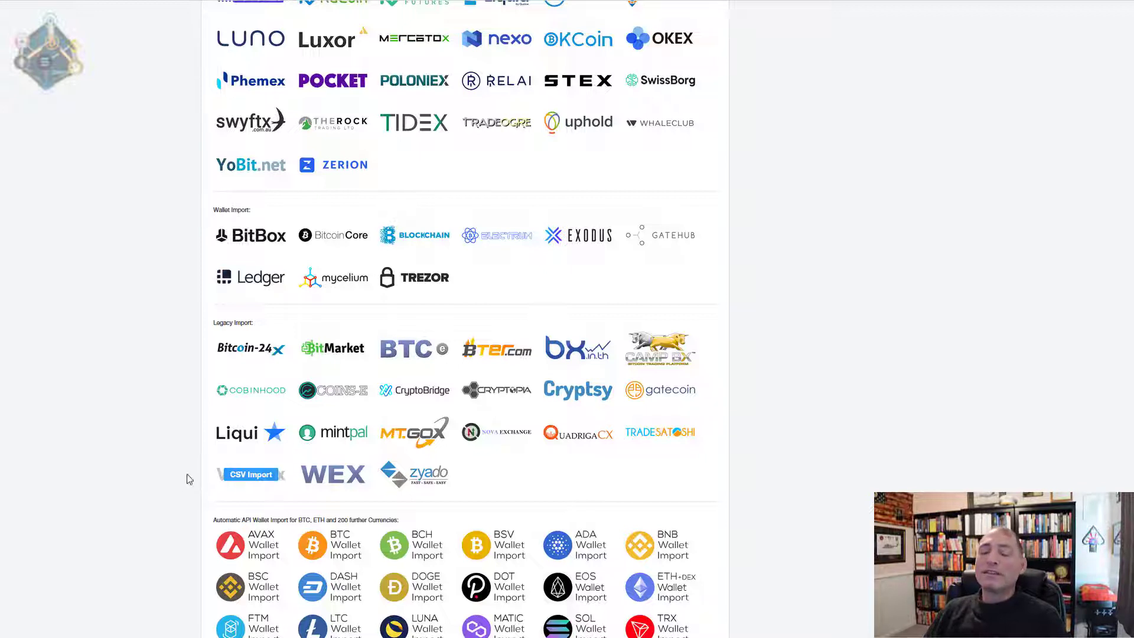
scroll(177, 492, "down", 2)
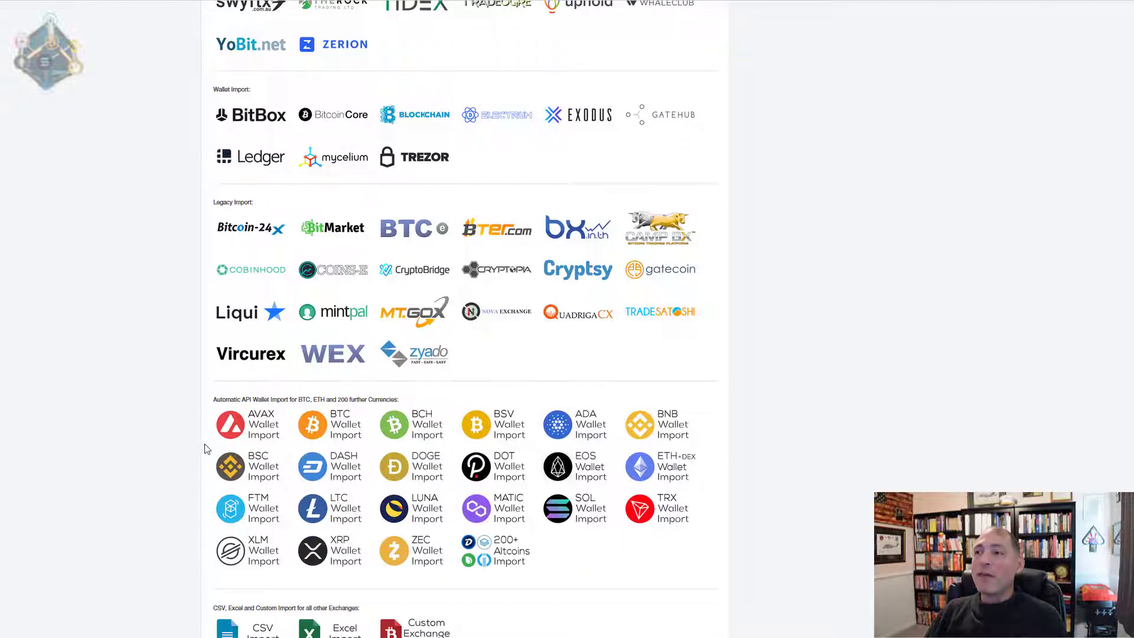
scroll(206, 446, "down", 2)
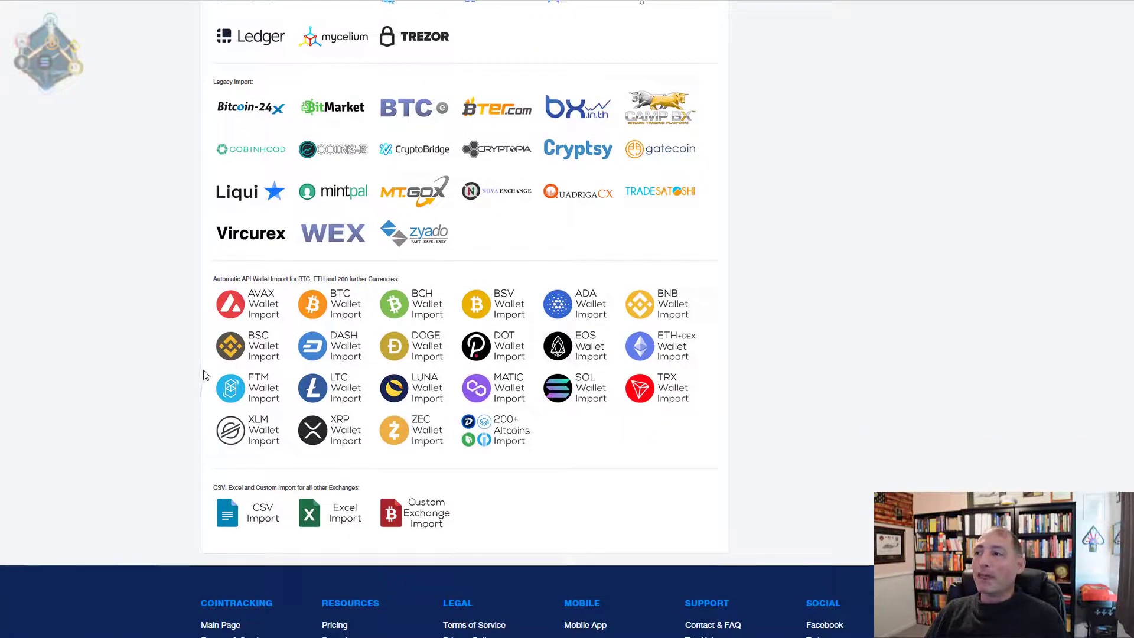
mouse_move(249, 360)
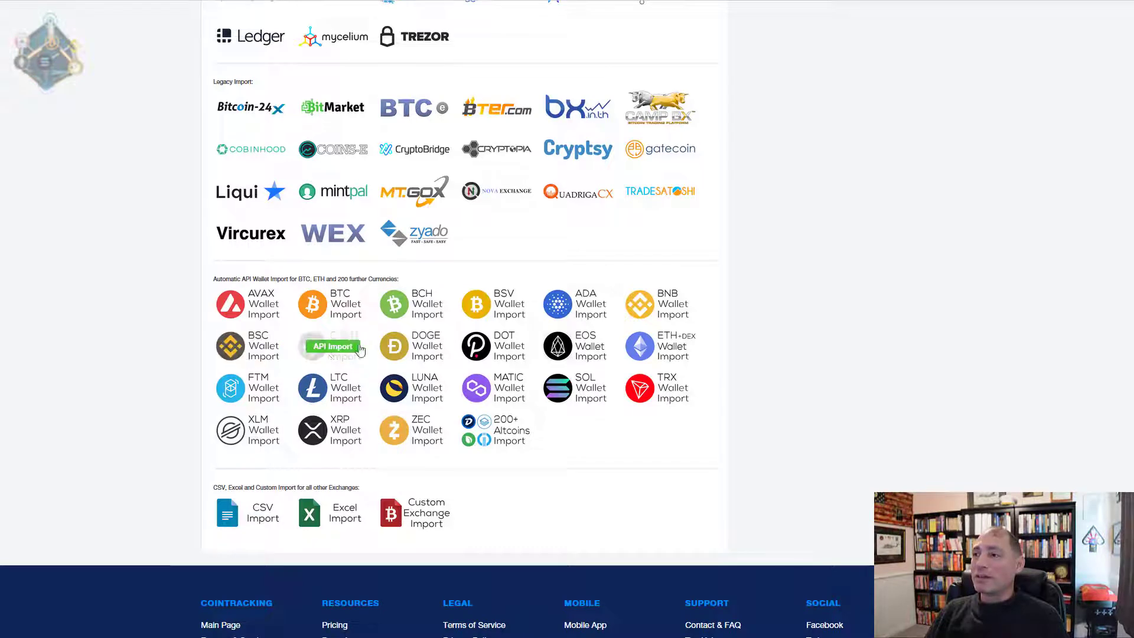
mouse_move(661, 305)
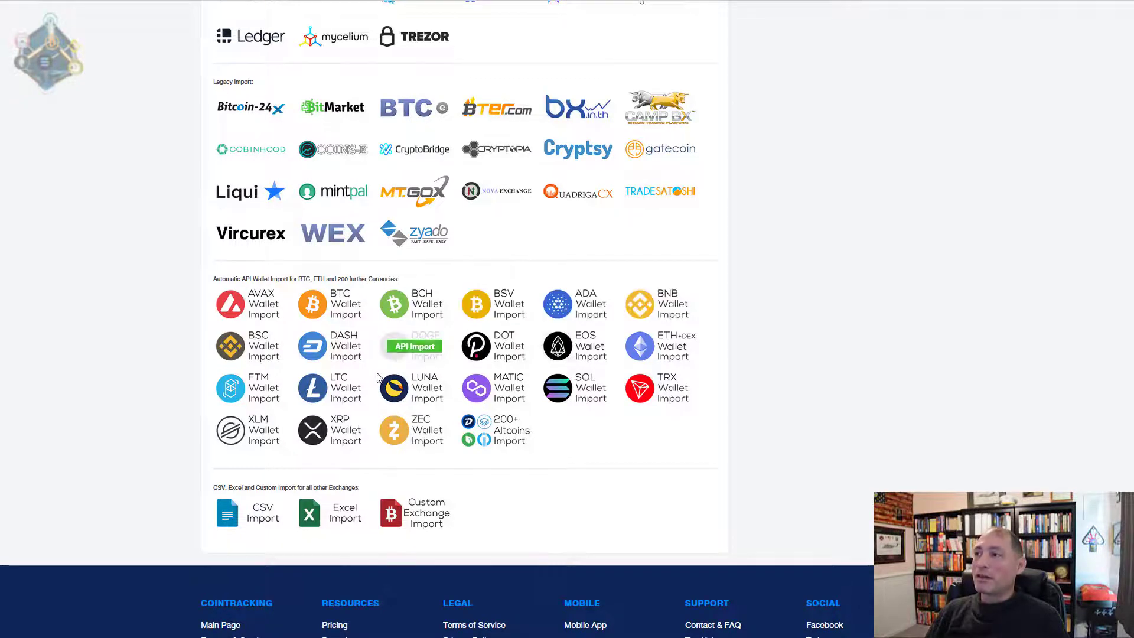
mouse_move(679, 347)
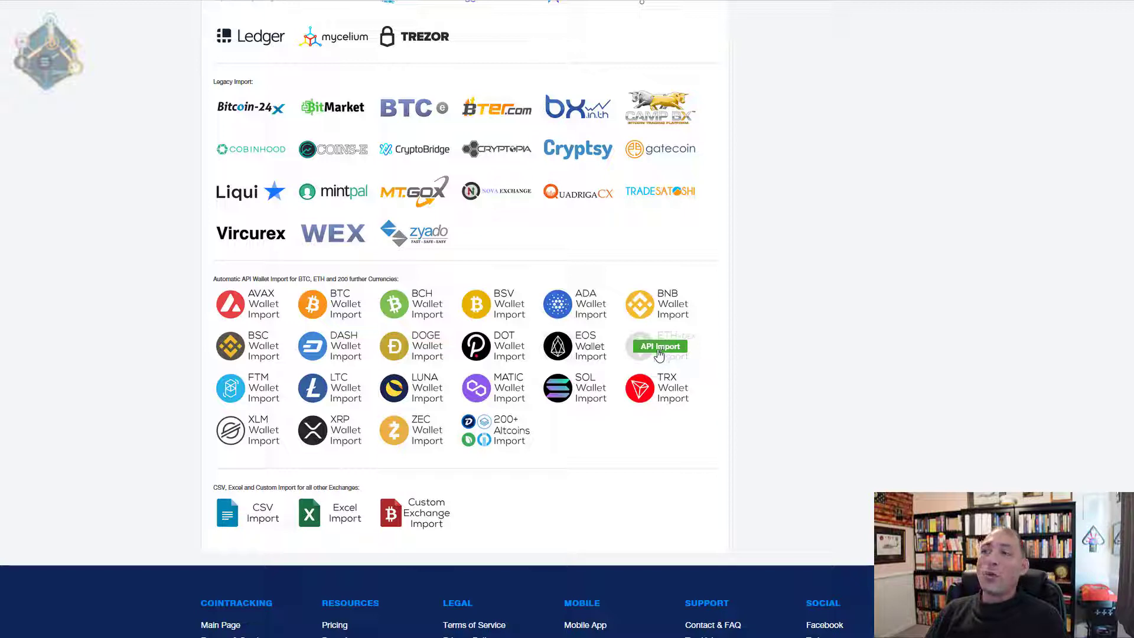
mouse_move(593, 389)
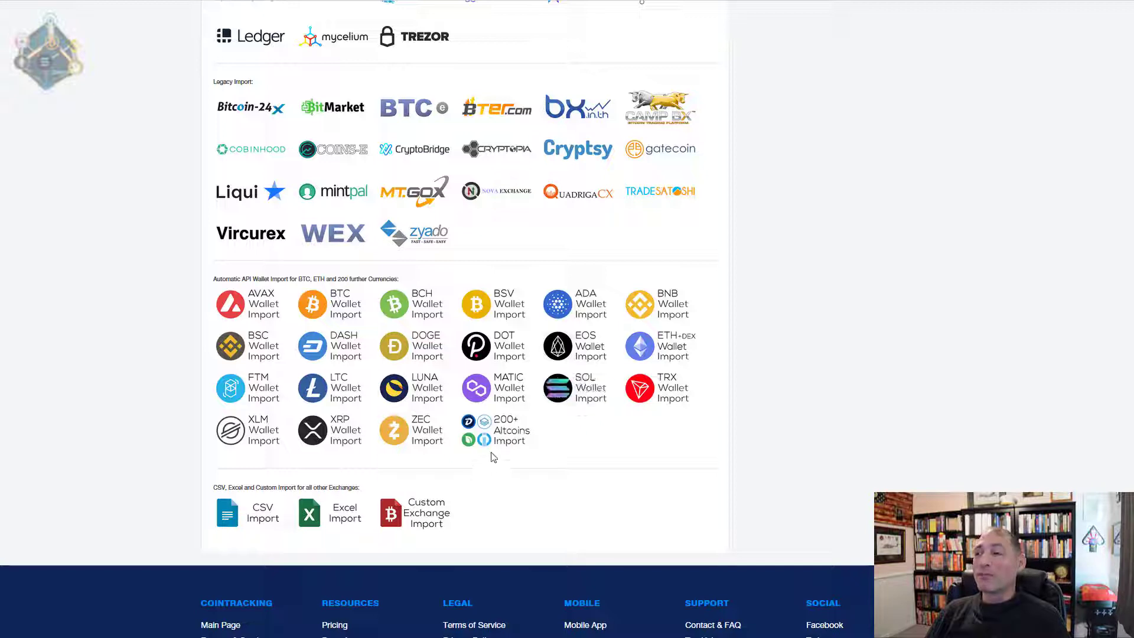
mouse_move(494, 456)
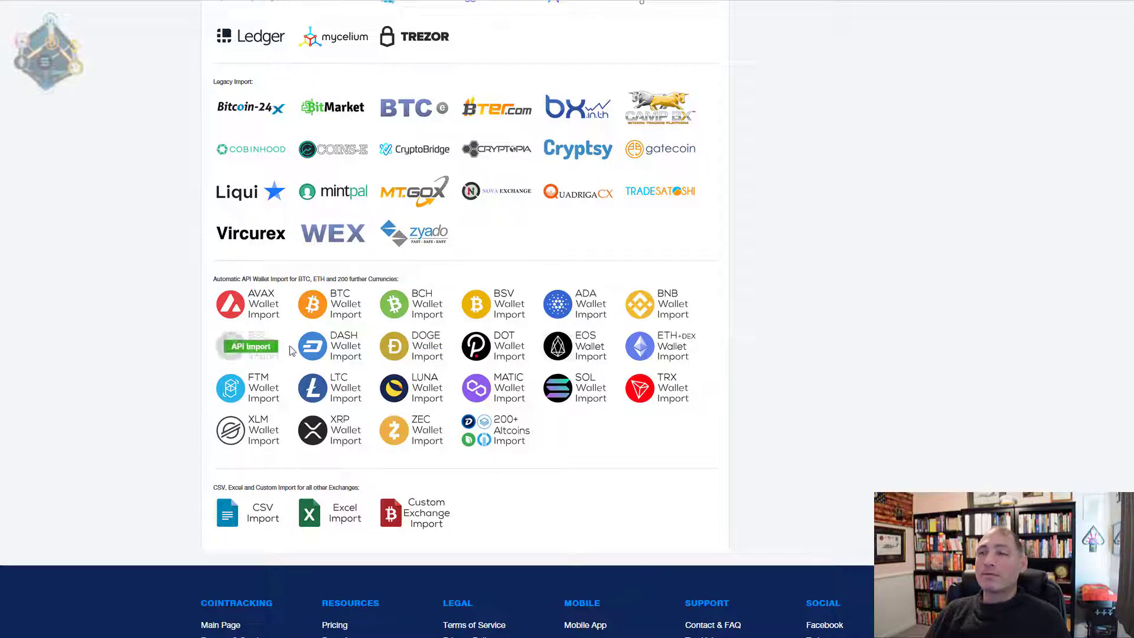
- Open the BSC wallet API import and view the type choices for incoming and outgoing transactions
left_click(245, 347)
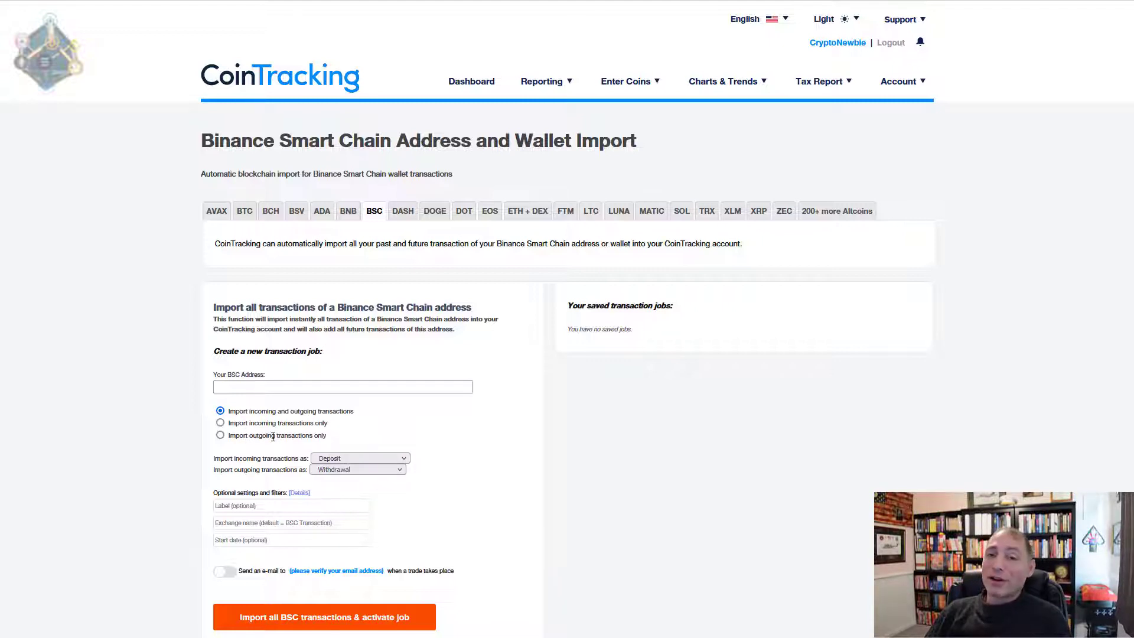
left_click(379, 458)
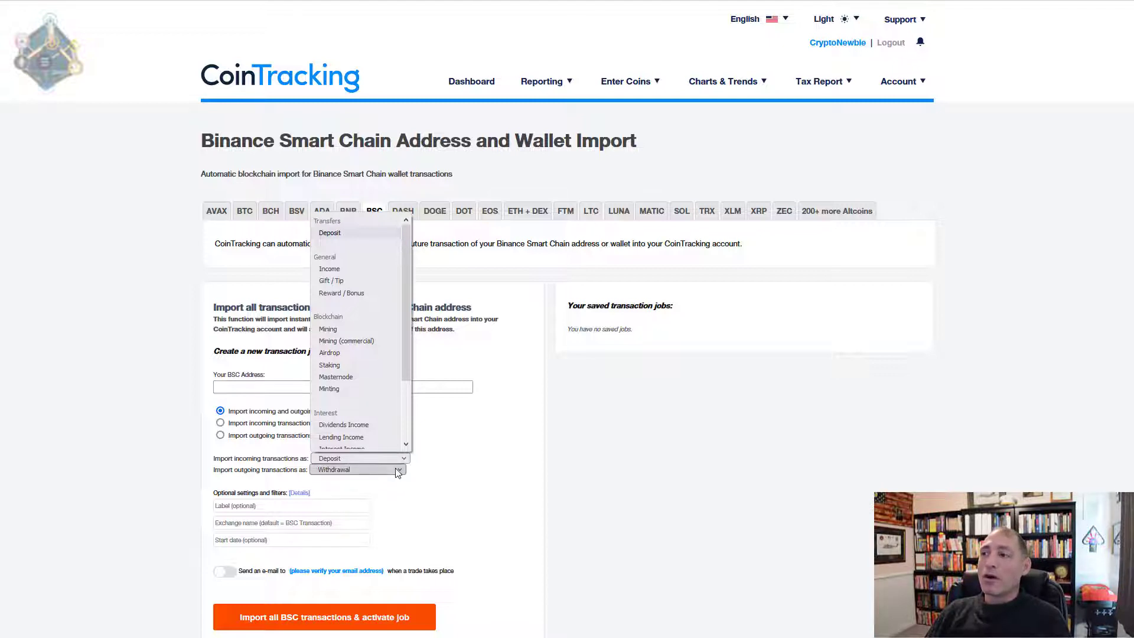
left_click(398, 472)
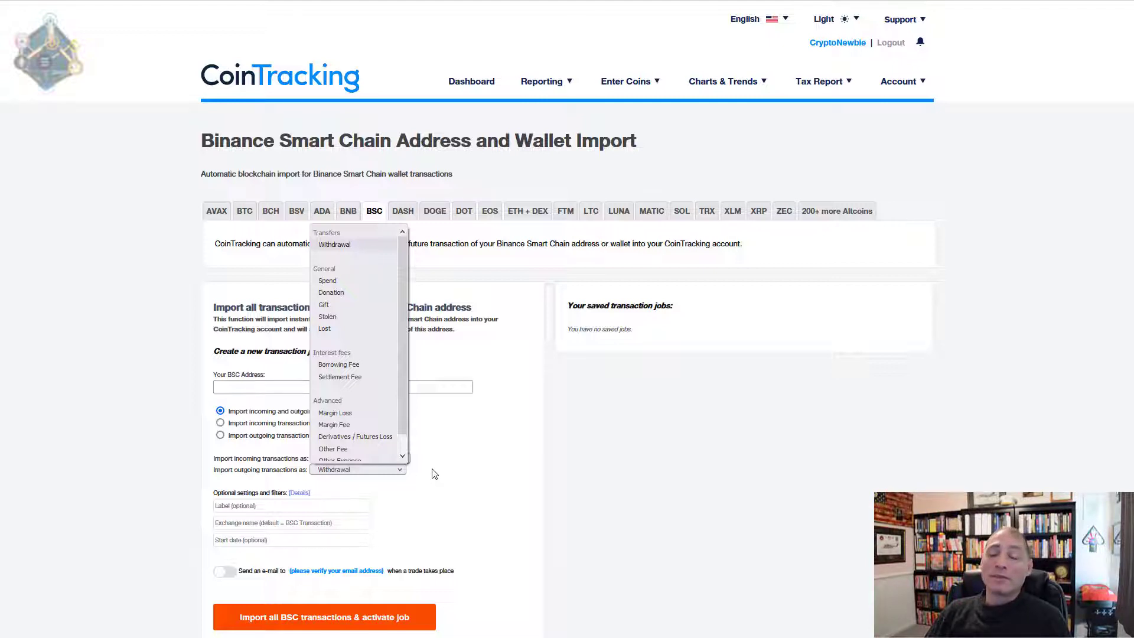
- Enter the wallet's BSC address, set the exchange name to BSC Wallet 1, and import all transactions while activating the job
left_click(234, 506)
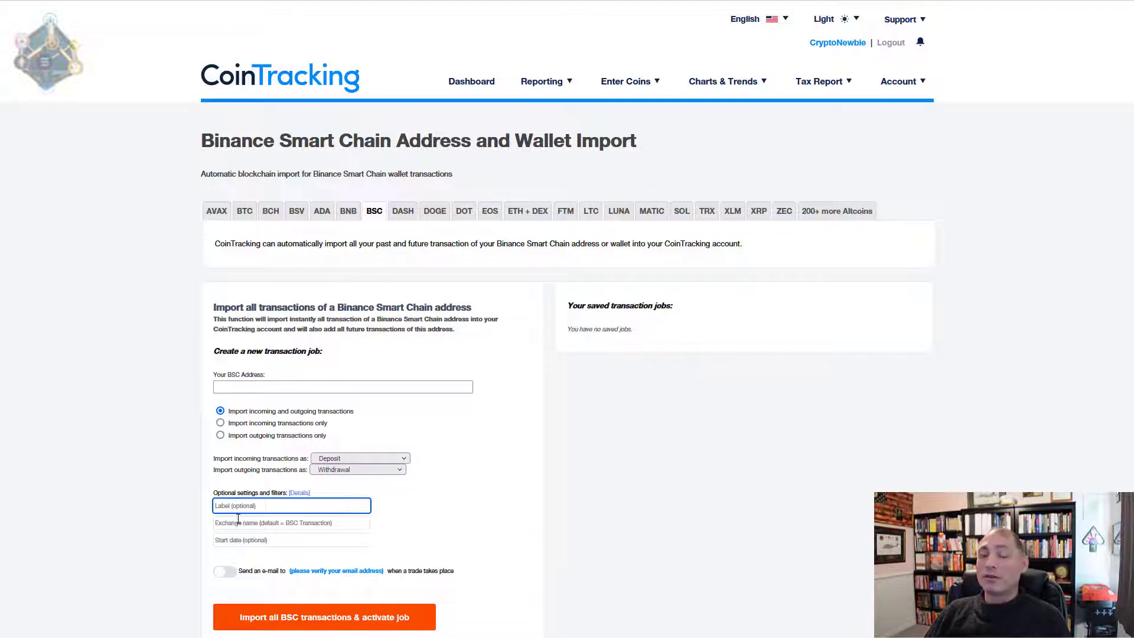
left_click(237, 523)
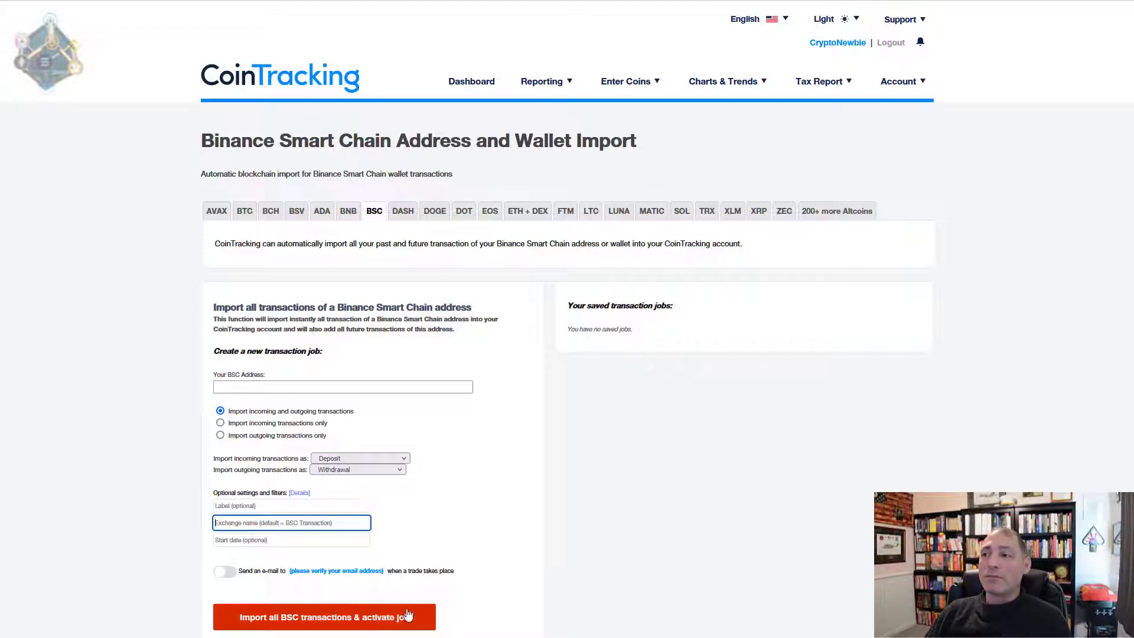
scroll(494, 577, "down", 1)
scroll(499, 577, "down", 2)
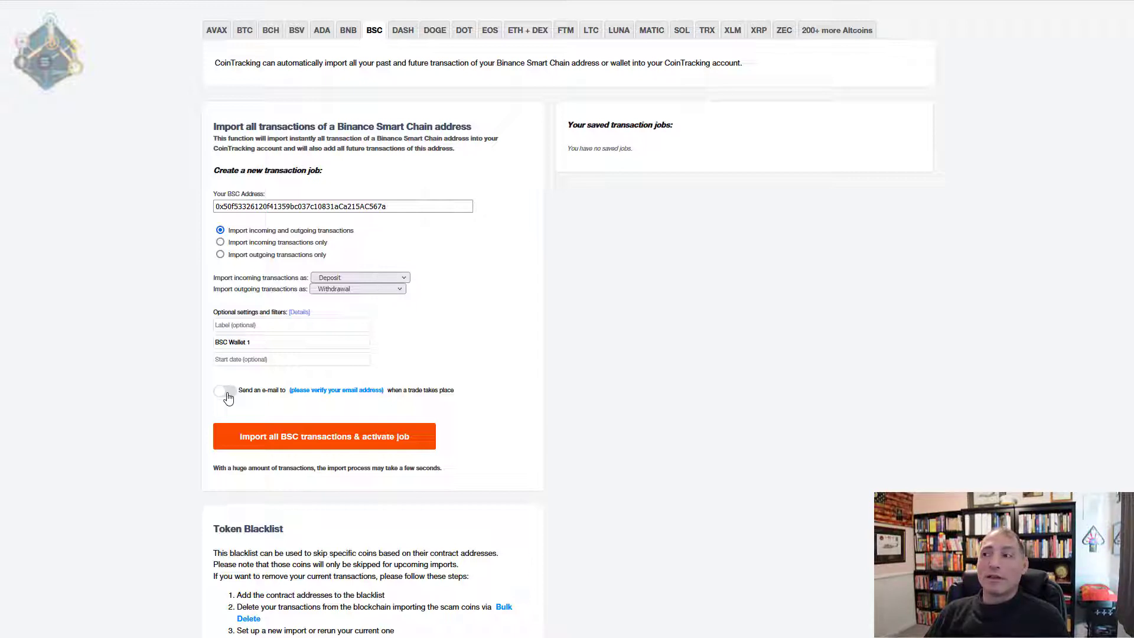
left_click(279, 442)
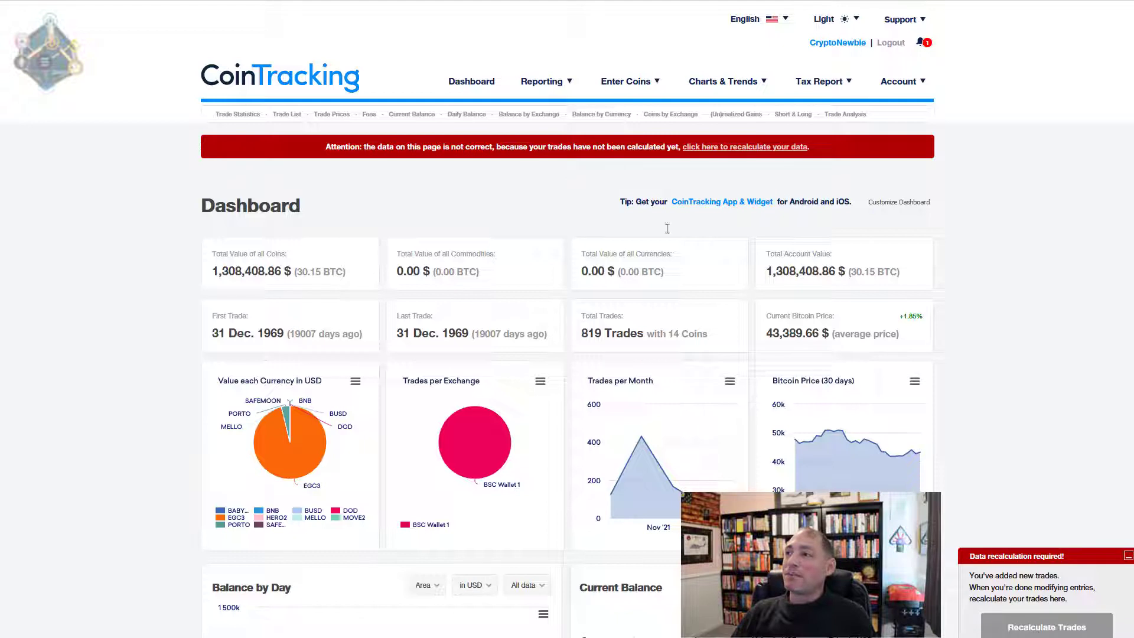
- Recalculate the newly imported trades and open the Enter Coins overview with the trade list
left_click(1038, 627)
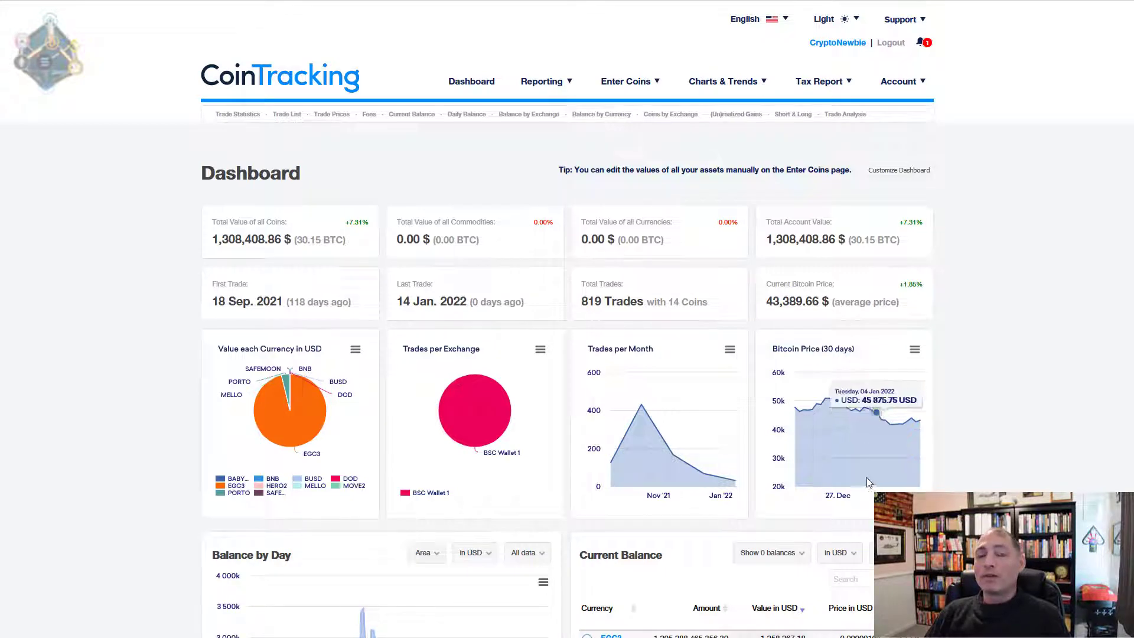
mouse_move(632, 83)
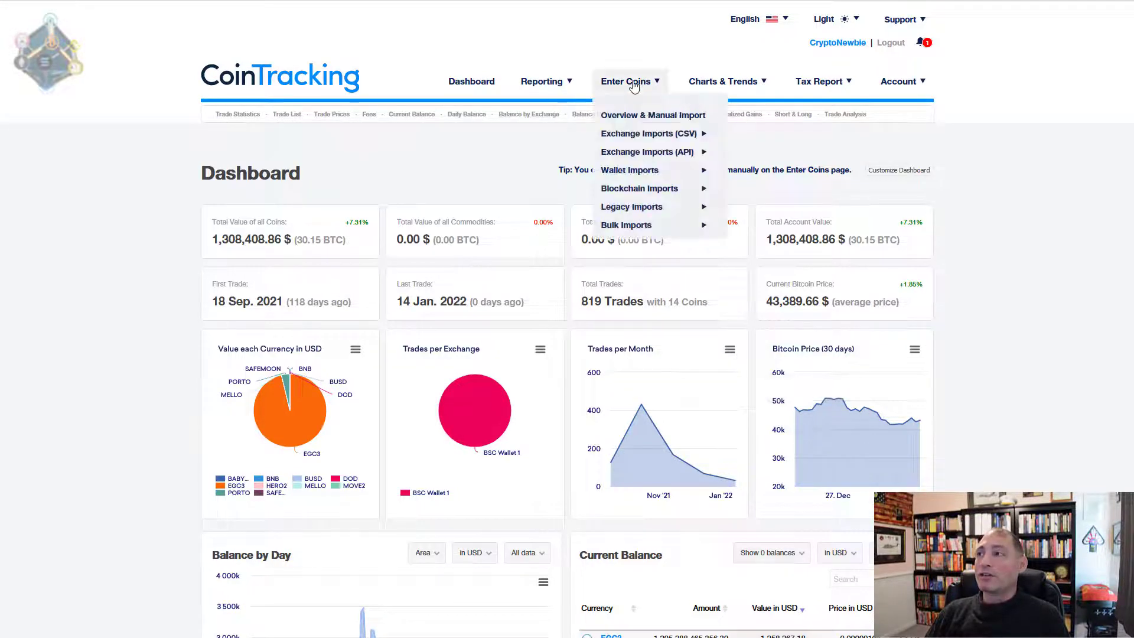
left_click(633, 116)
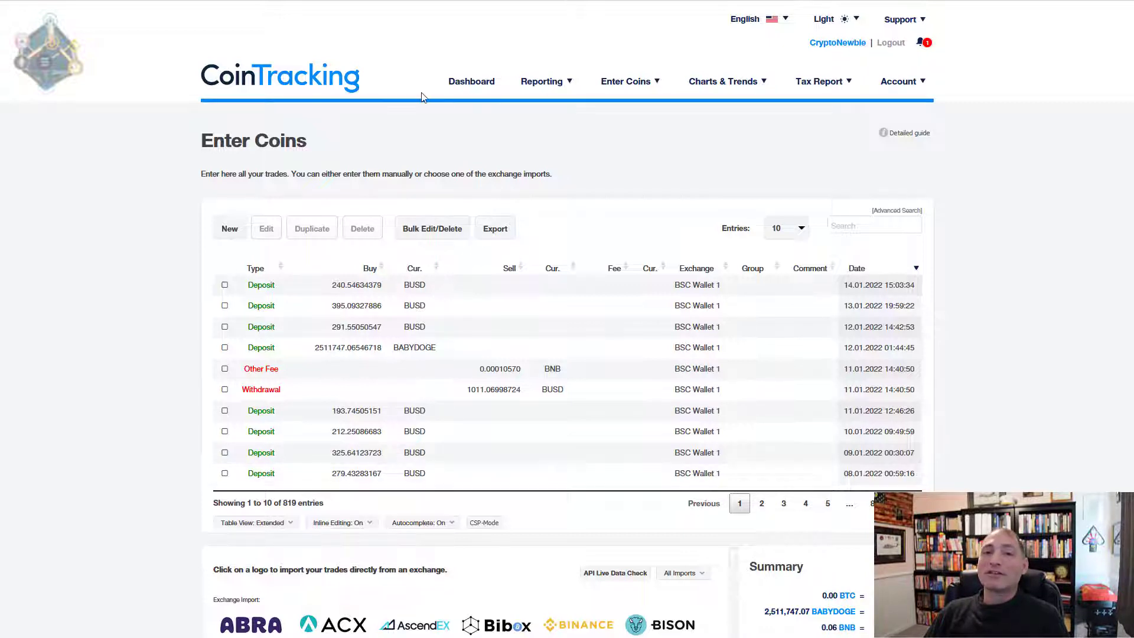
- Return to the dashboard and examine the account totals, currency and exchange charts, Bitcoin price and current balance per coin
left_click(461, 83)
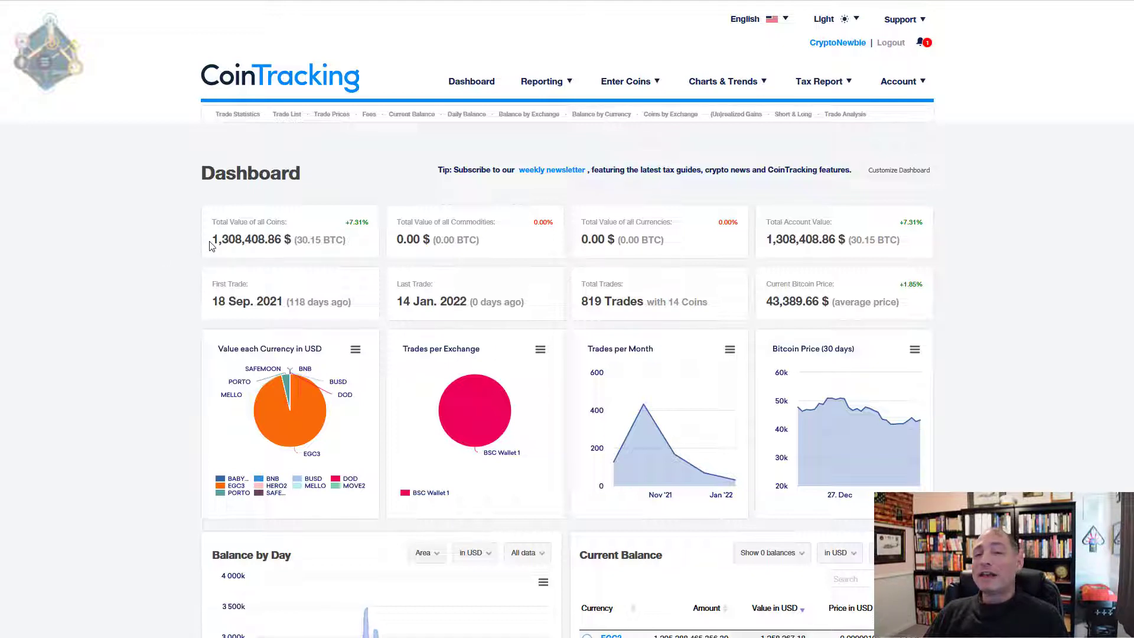
scroll(164, 267, "down", 3)
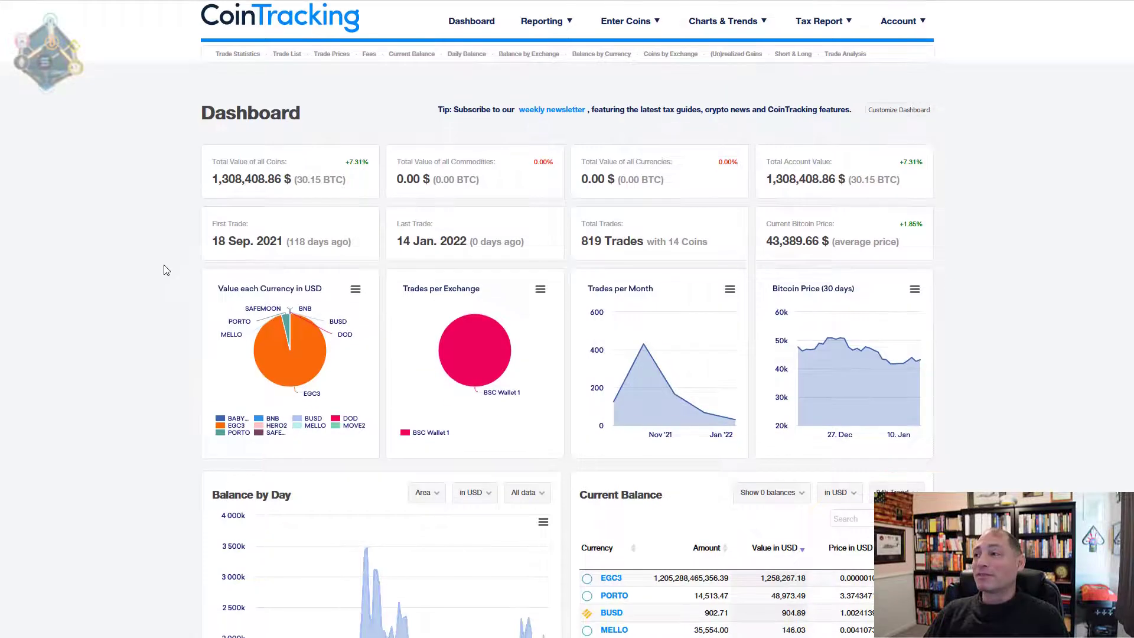
scroll(165, 267, "down", 2)
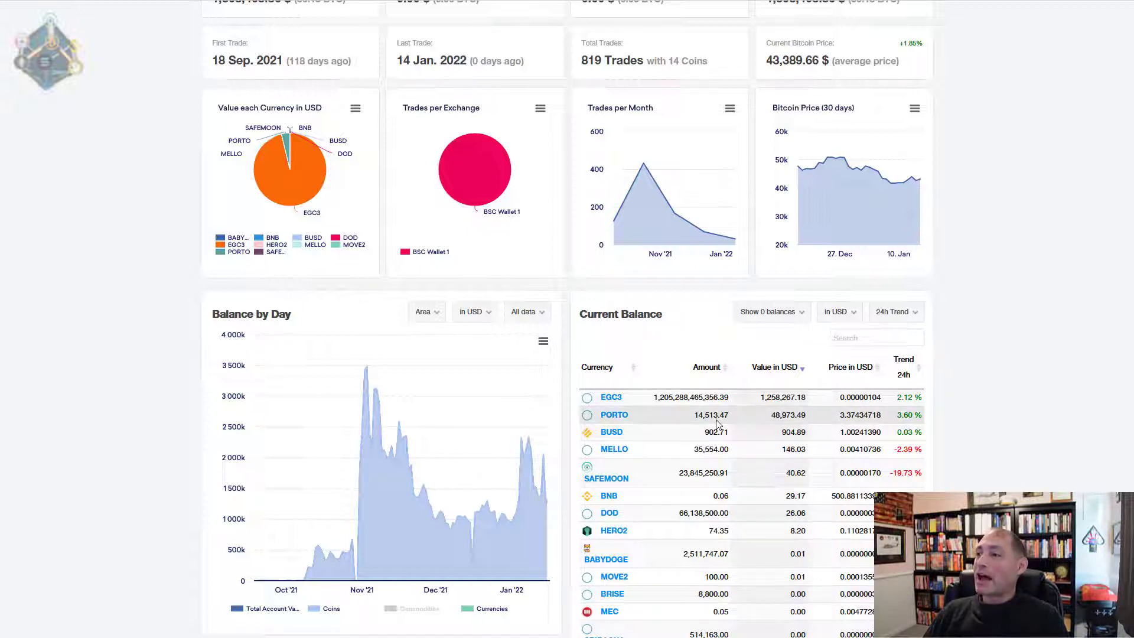
scroll(718, 428, "down", 3)
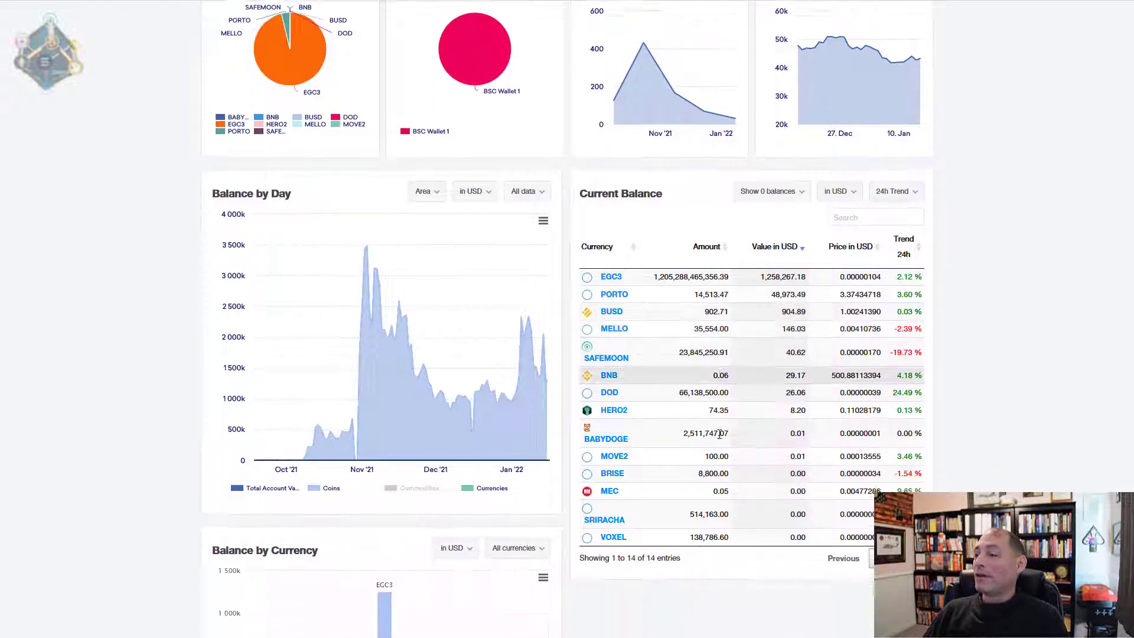
scroll(719, 432, "up", 3)
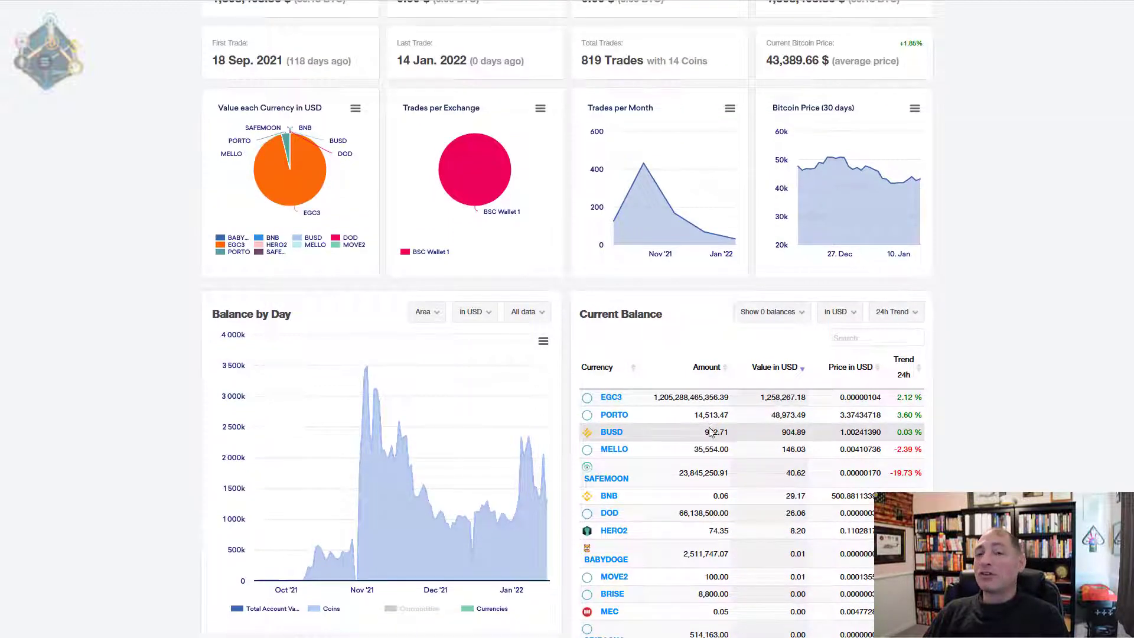
scroll(710, 431, "up", 3)
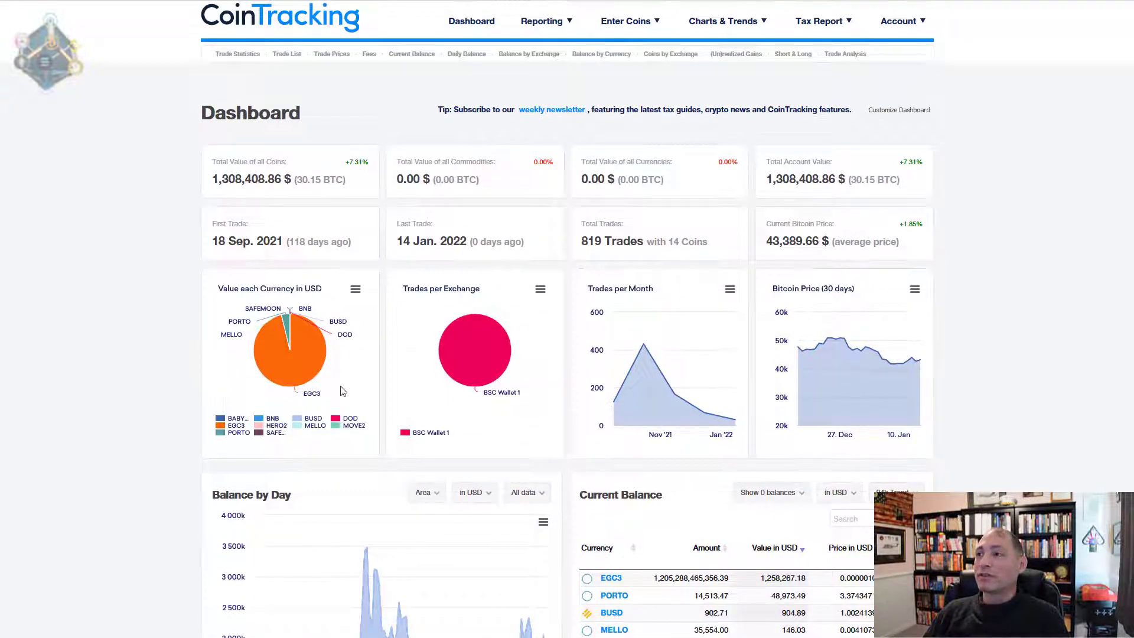
mouse_move(295, 379)
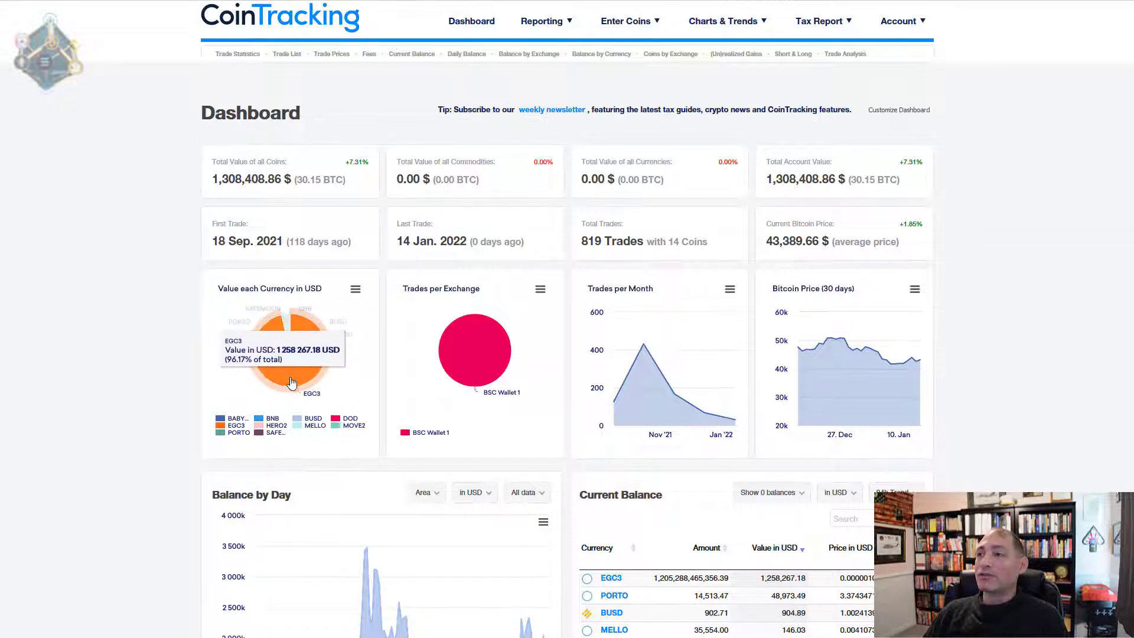
mouse_move(469, 369)
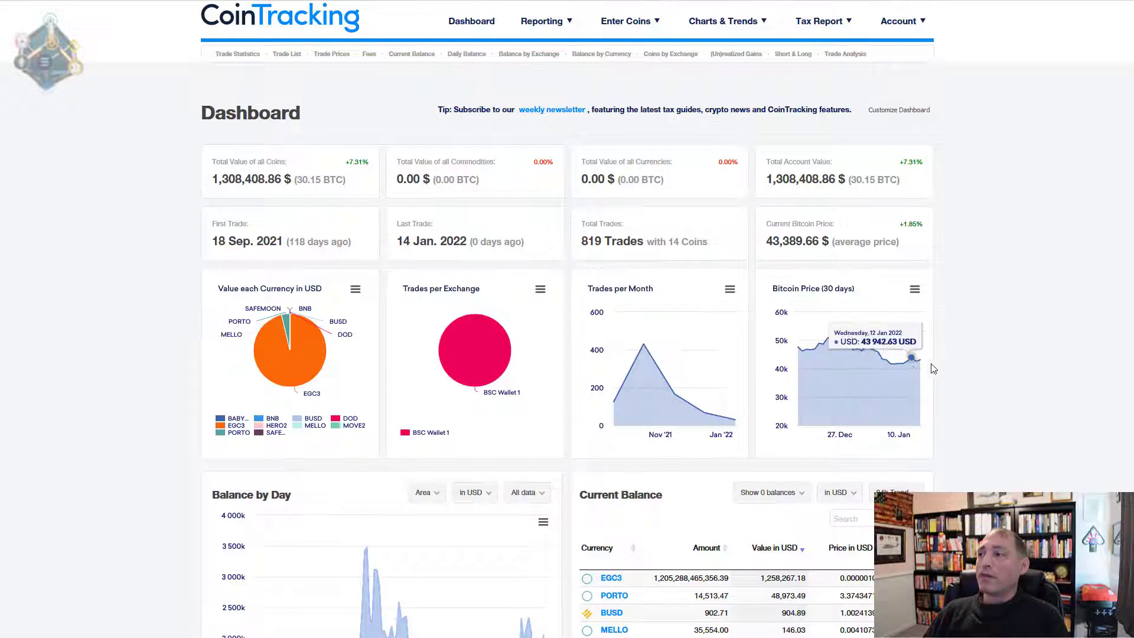
- Examine the dashboard's daily balance chart, current balance per coin, balance by currency chart and trade timeline
scroll(966, 368, "down", 1)
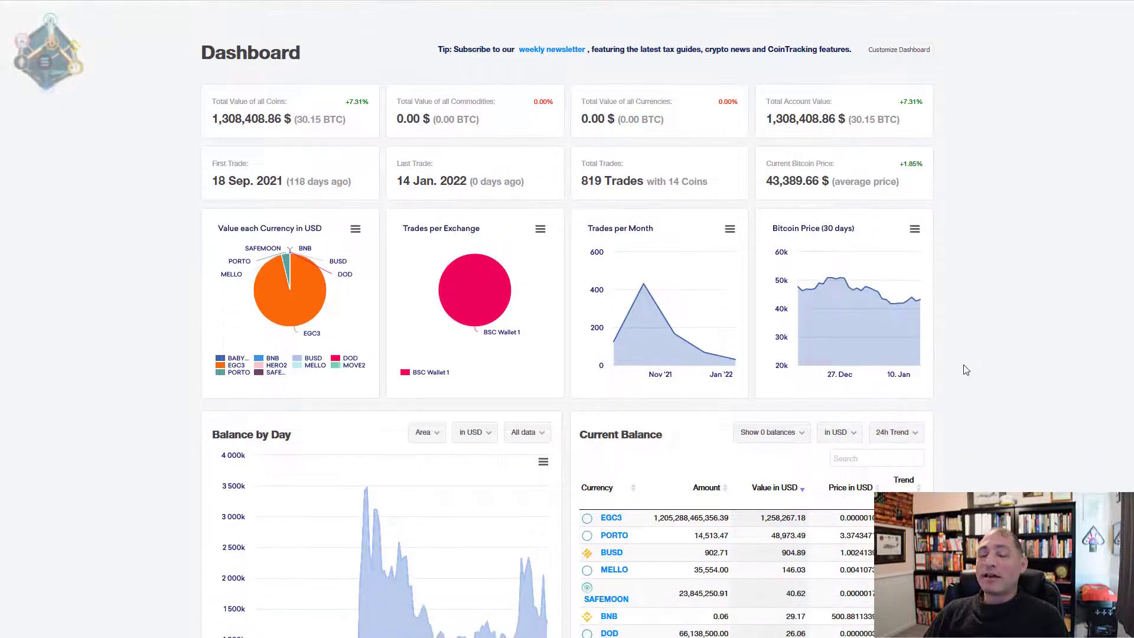
scroll(966, 369, "down", 2)
scroll(966, 370, "down", 5)
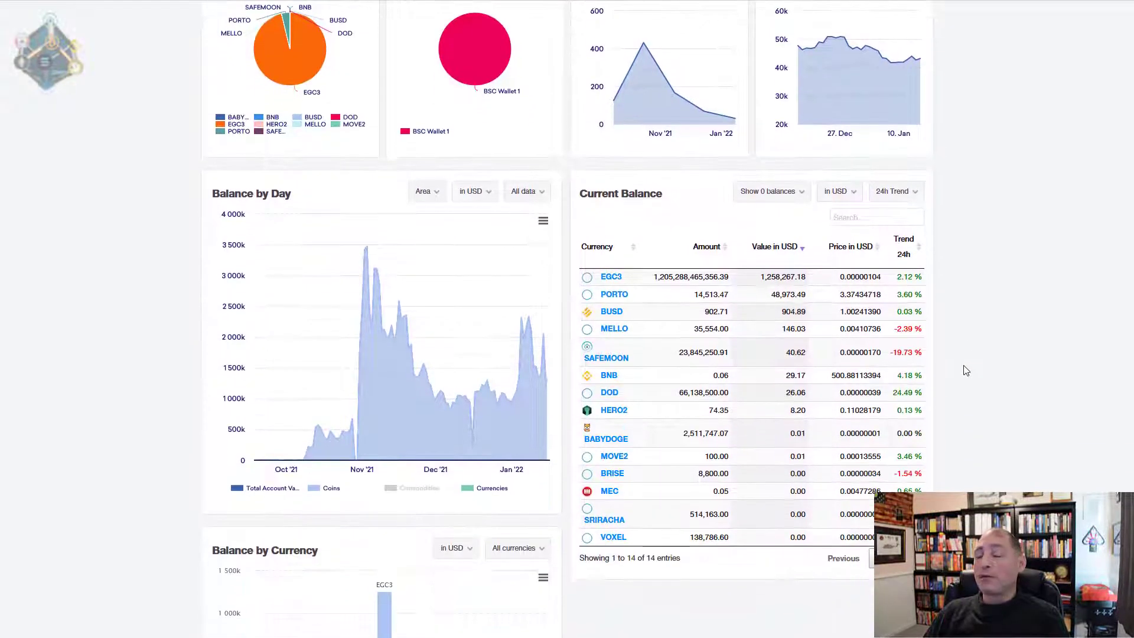
scroll(965, 370, "down", 3)
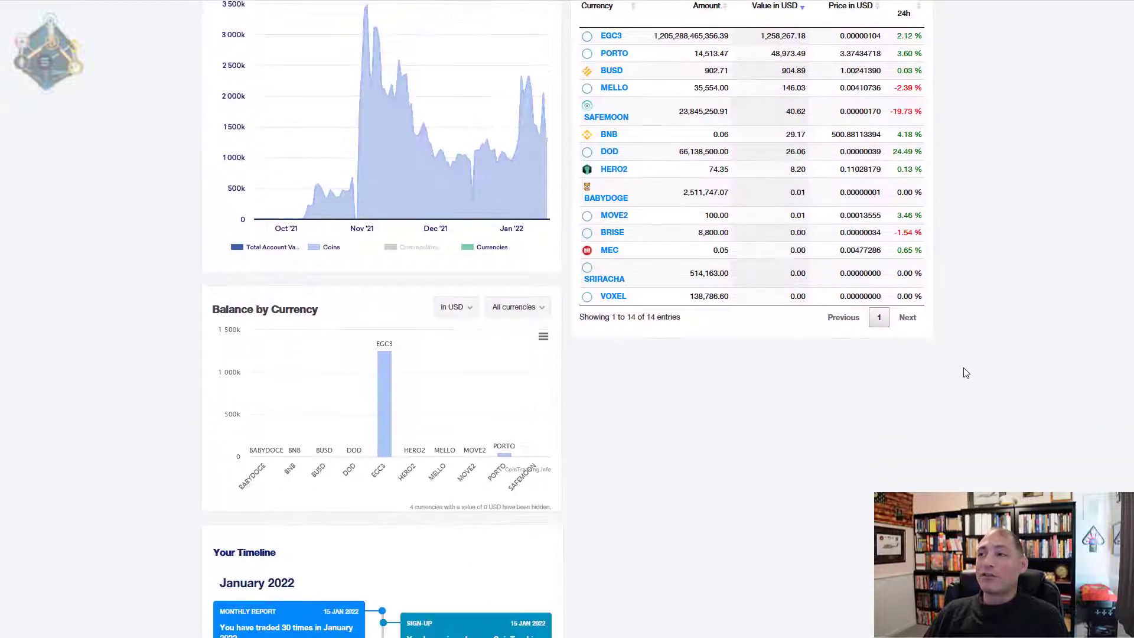
mouse_move(479, 336)
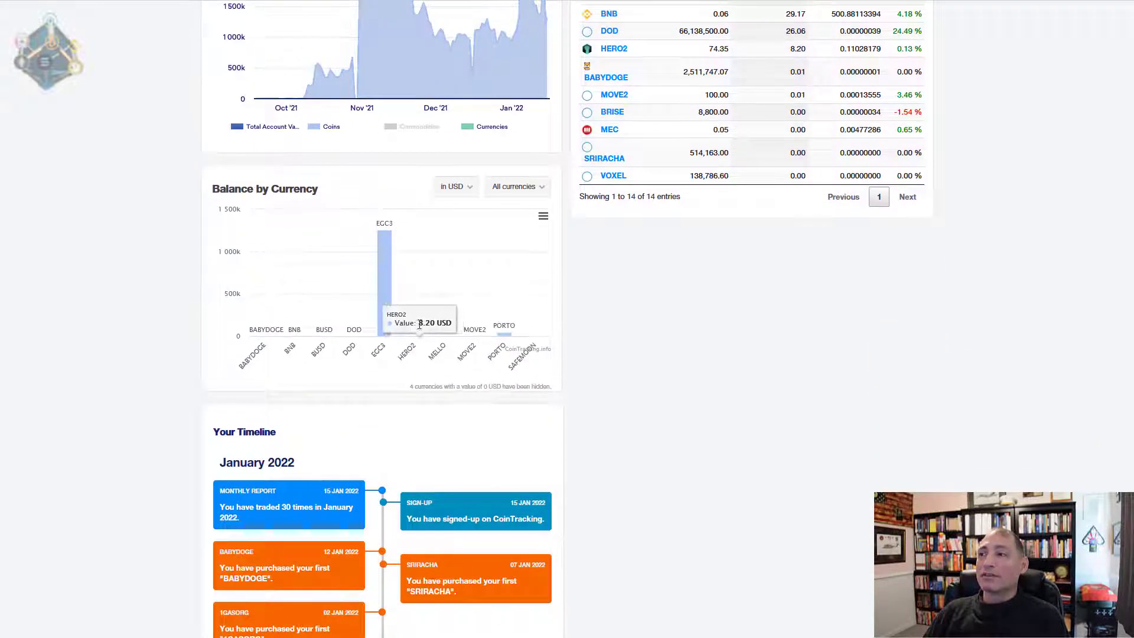
scroll(479, 335, "down", 1)
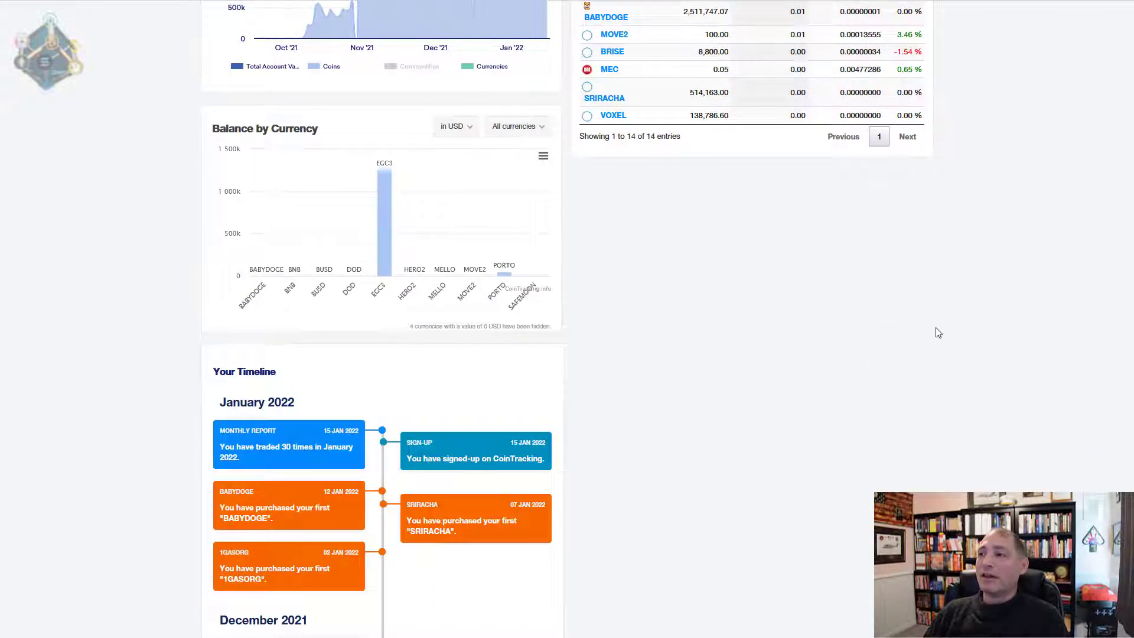
scroll(934, 331, "up", 10)
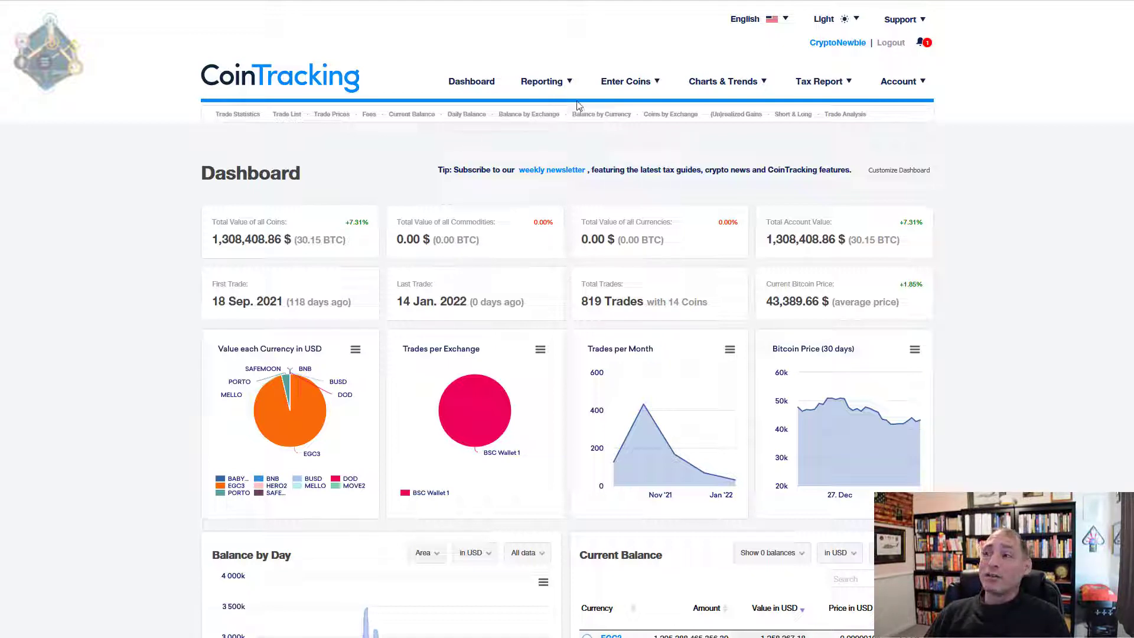
- Open the Balance by Exchange report and examine the BSC Wallet 1 coin amounts, transaction values and current values
mouse_move(570, 90)
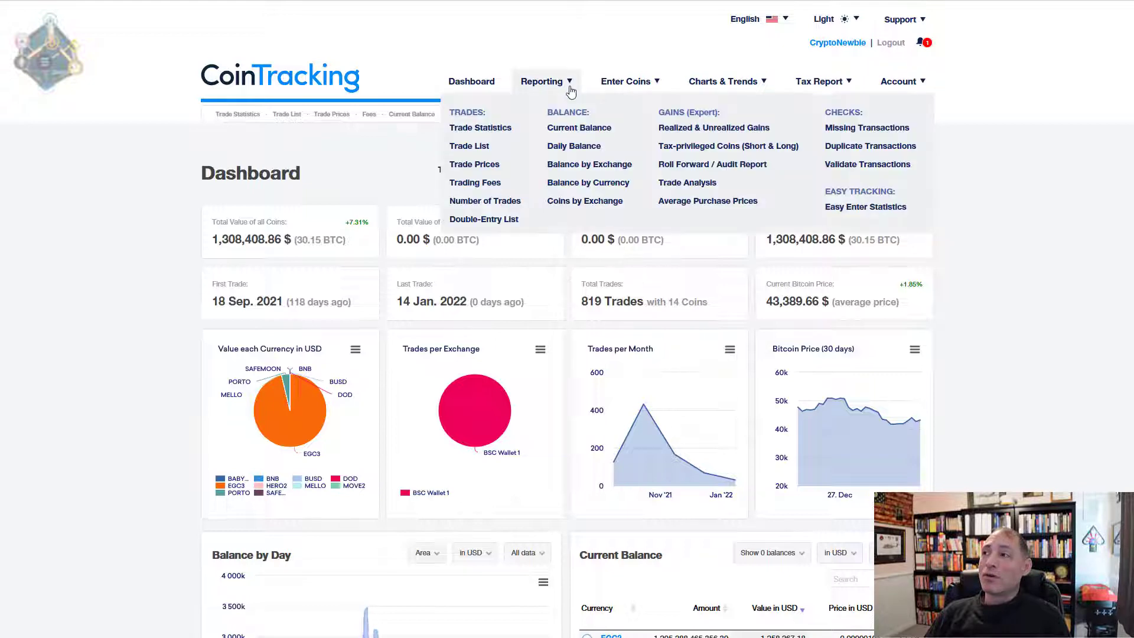
left_click(578, 165)
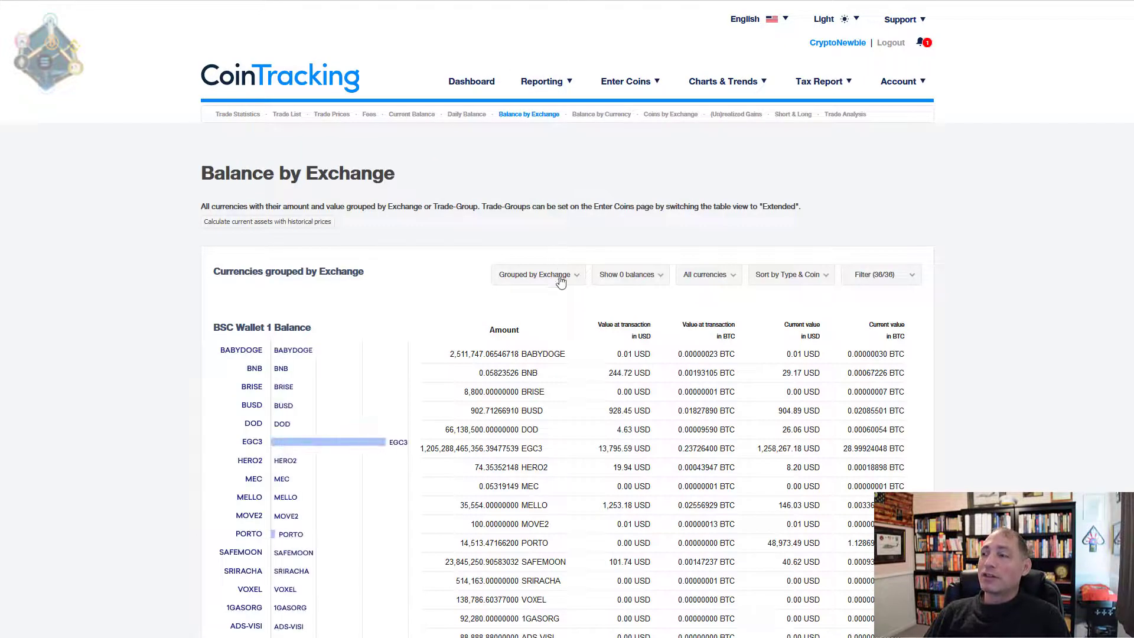
scroll(709, 300, "down", 4)
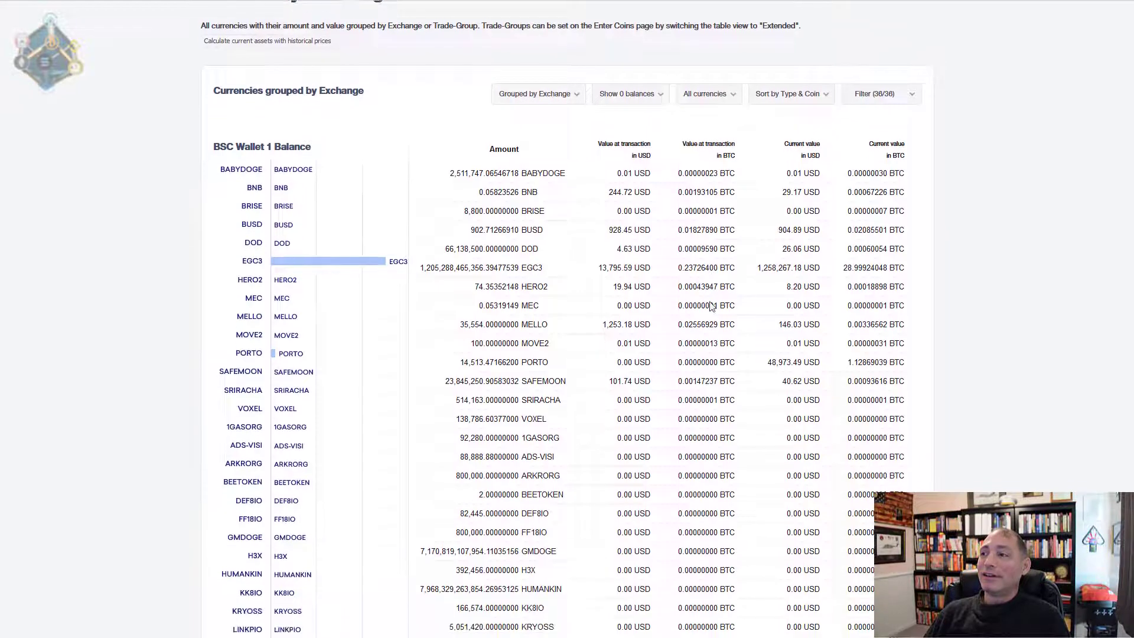
scroll(711, 305, "down", 2)
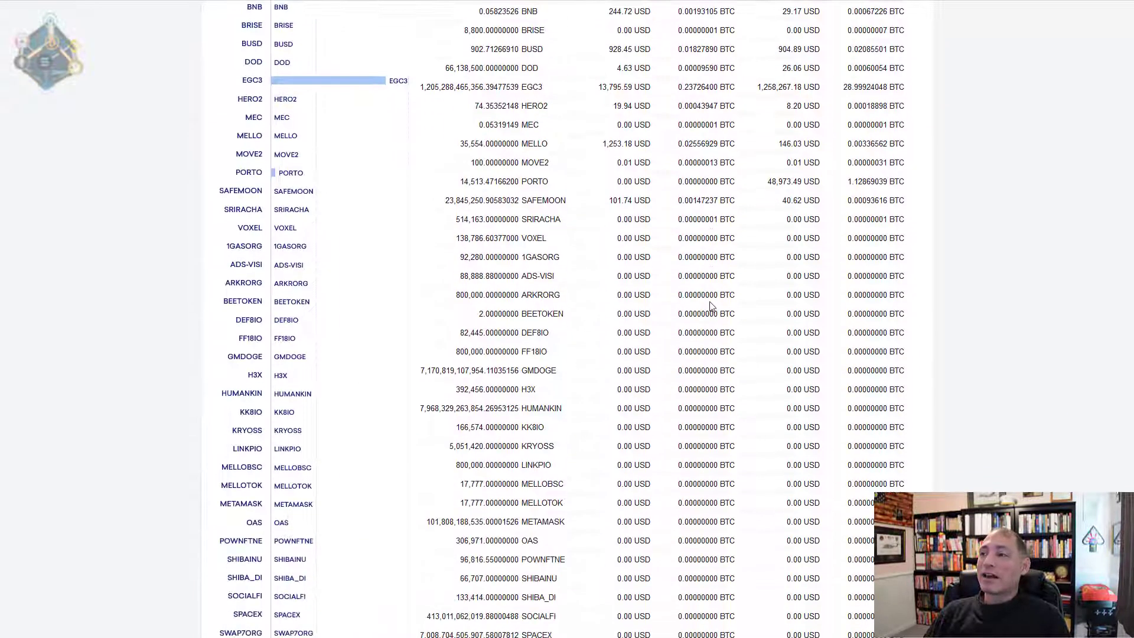
scroll(710, 305, "up", 2)
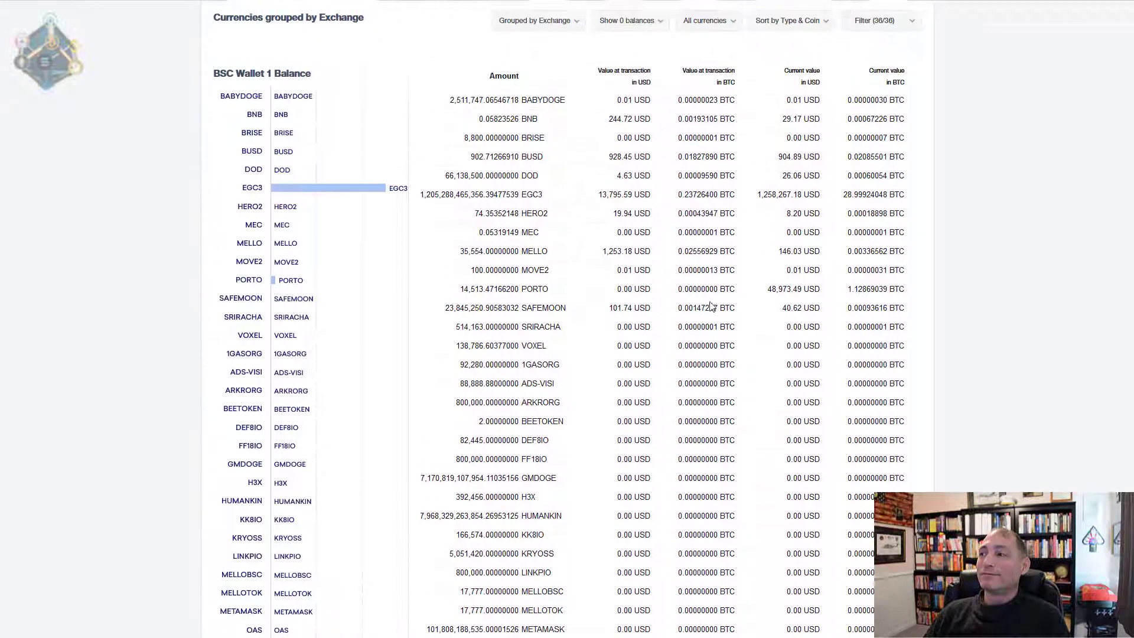
scroll(710, 305, "down", 2)
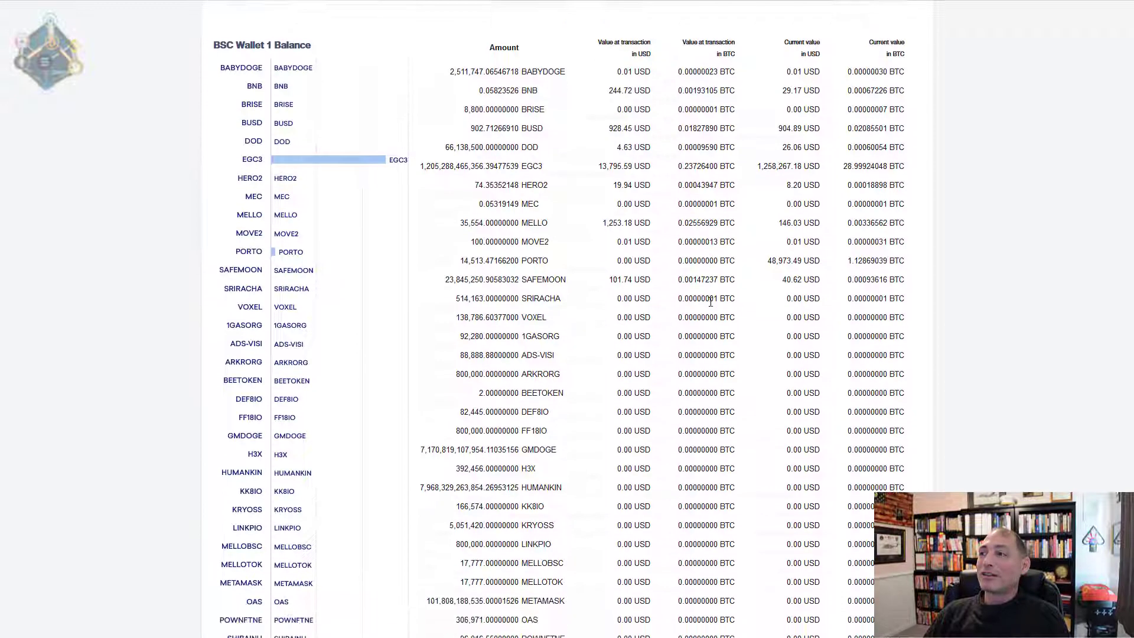
scroll(711, 302, "up", 4)
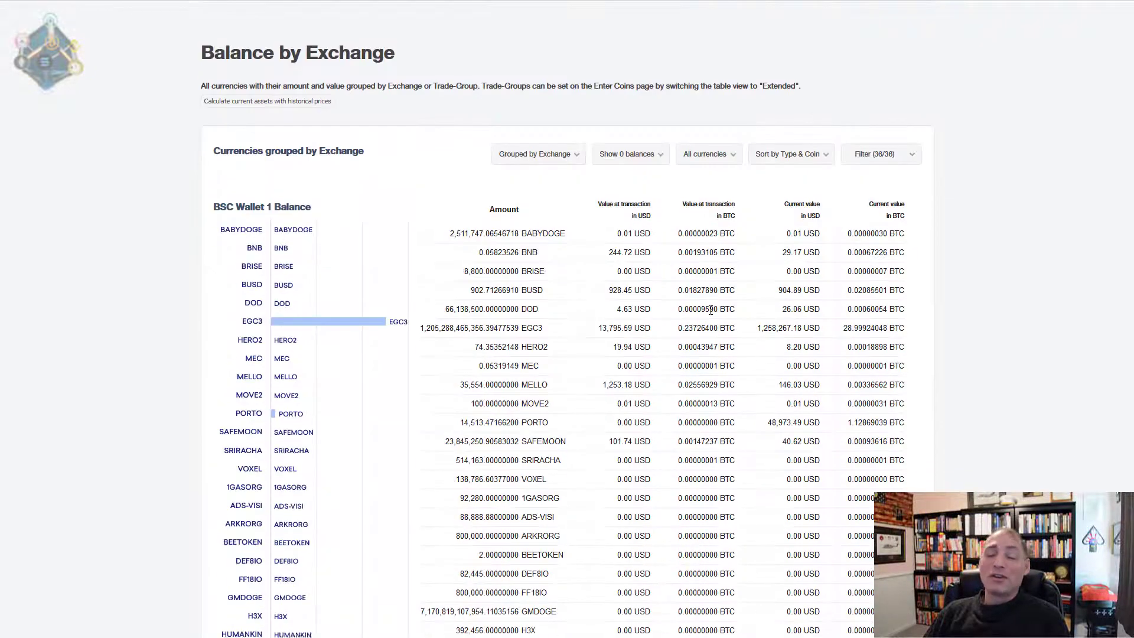
scroll(710, 310, "down", 1)
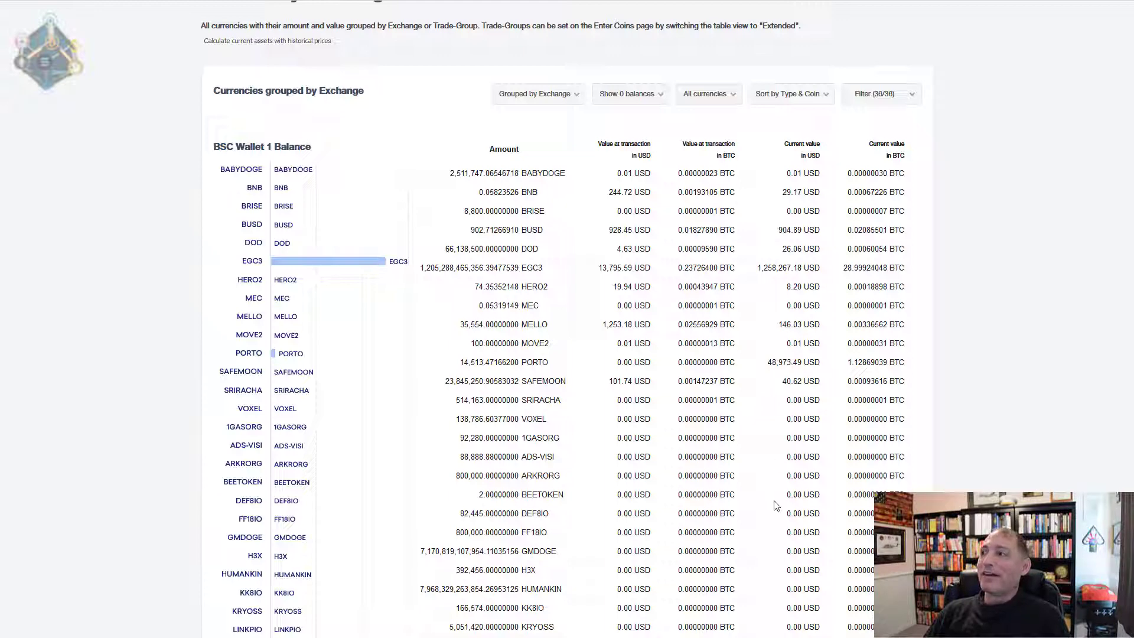
scroll(789, 362, "down", 5)
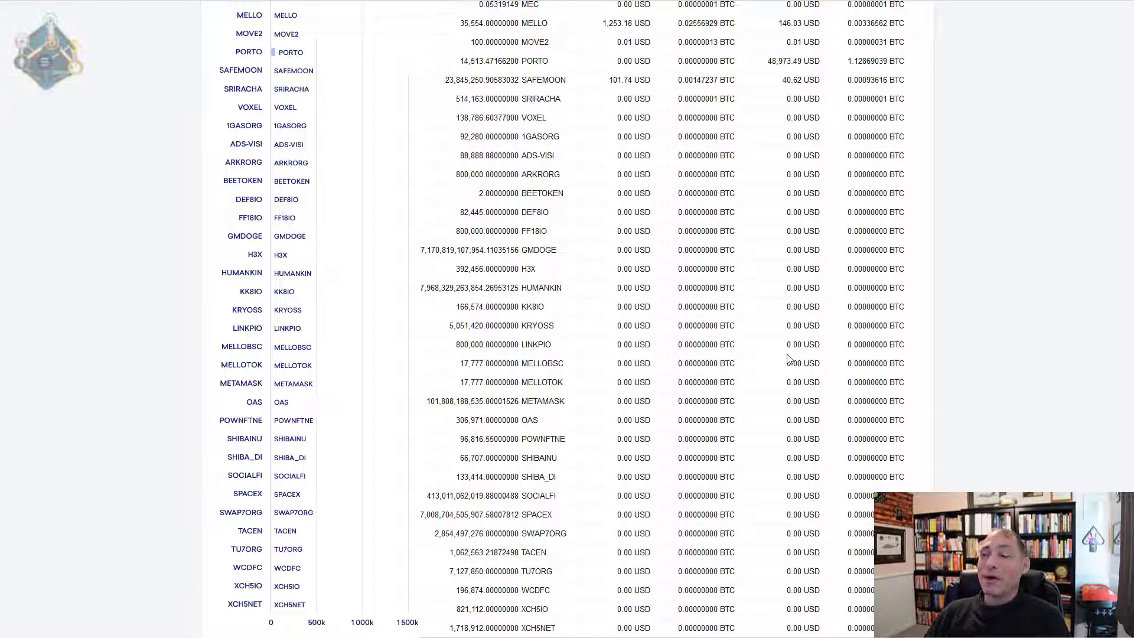
scroll(789, 358, "up", 8)
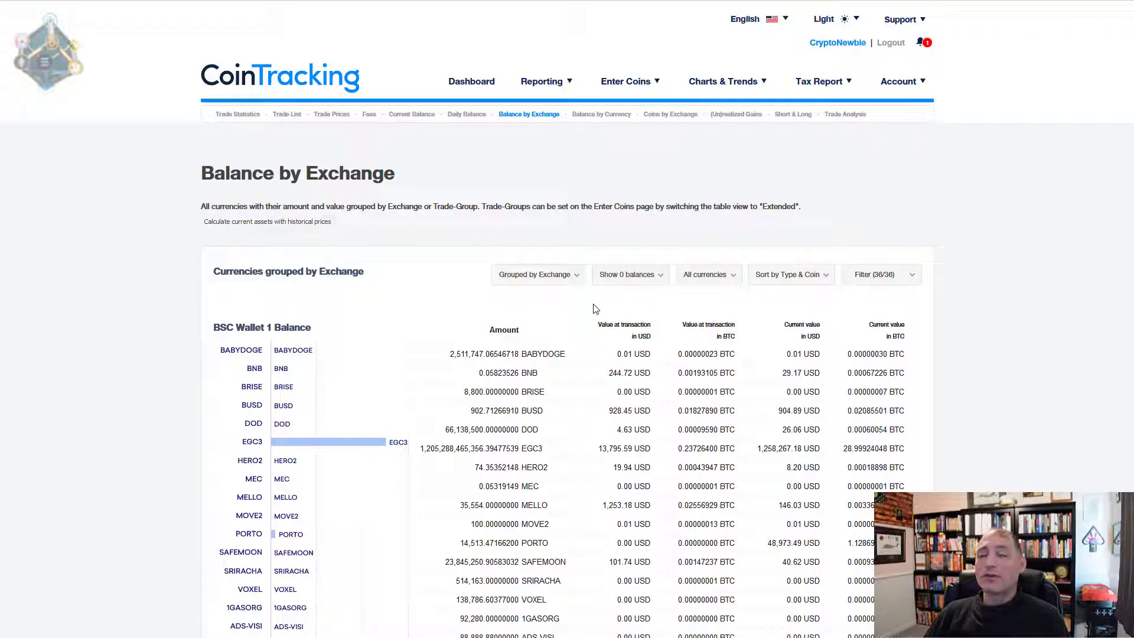
- Open the Enter Coins overview and sort the trades by buy currency in descending order
mouse_move(659, 81)
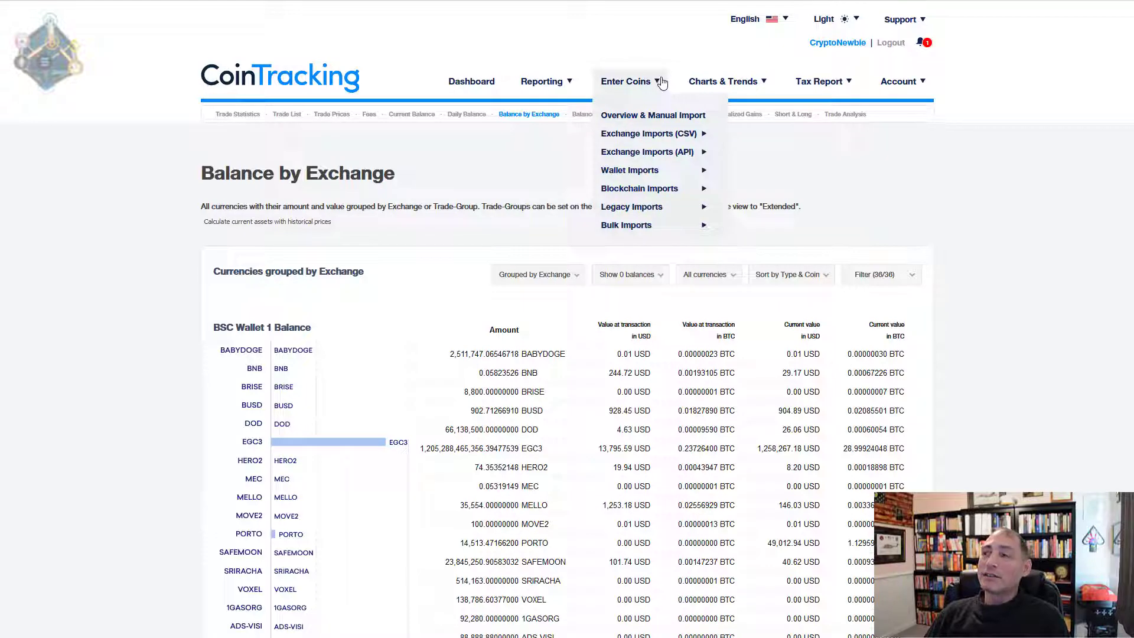
left_click(660, 120)
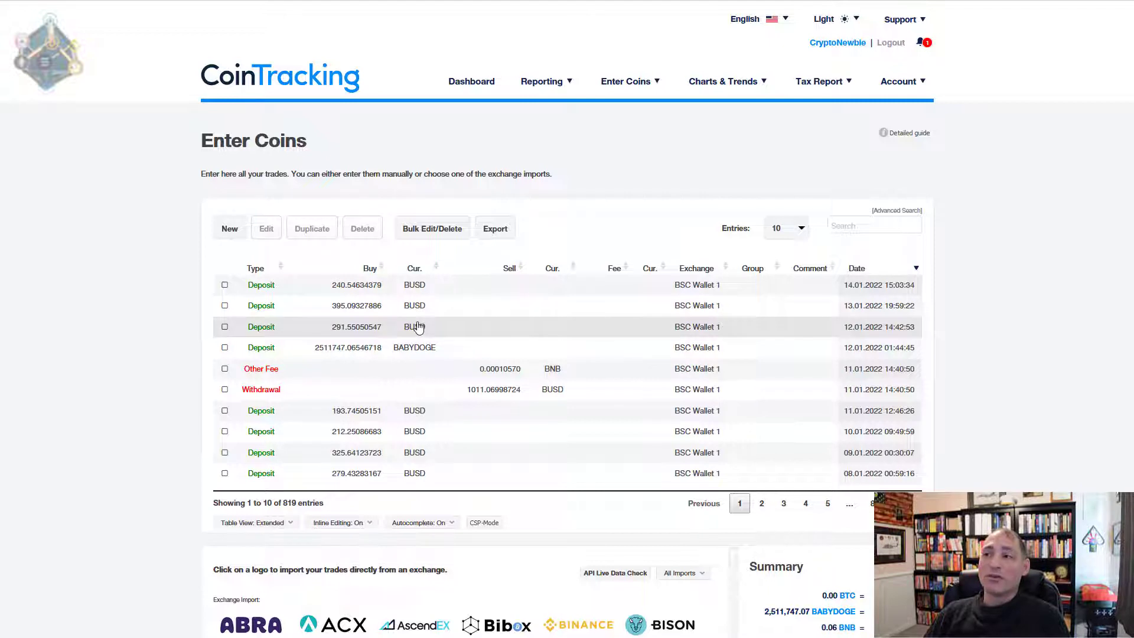
left_click(420, 272)
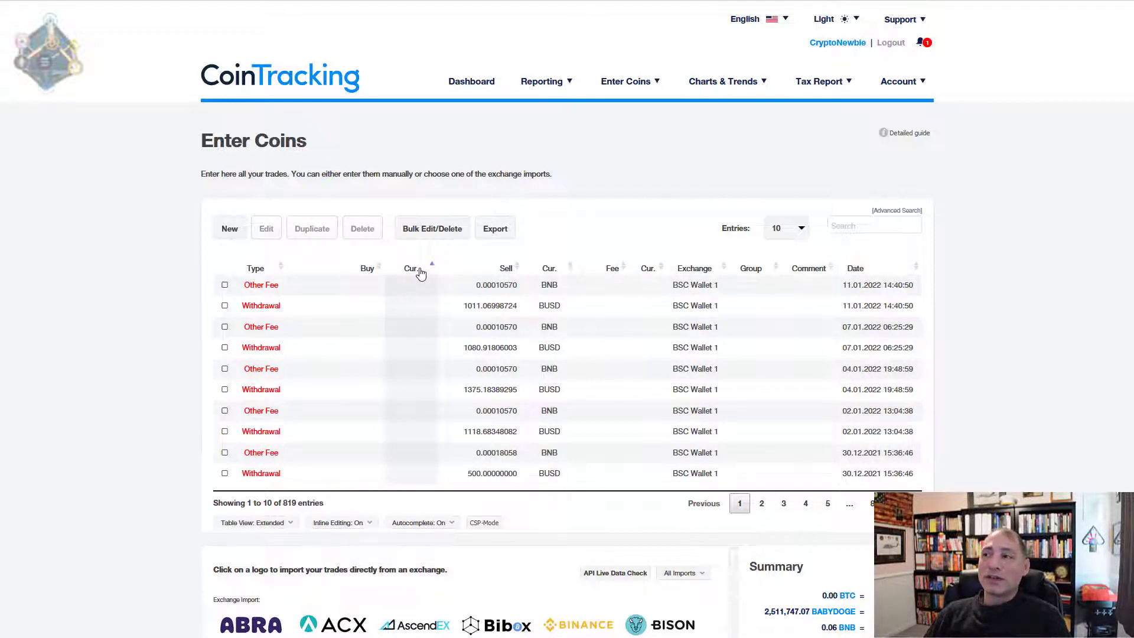
left_click(420, 272)
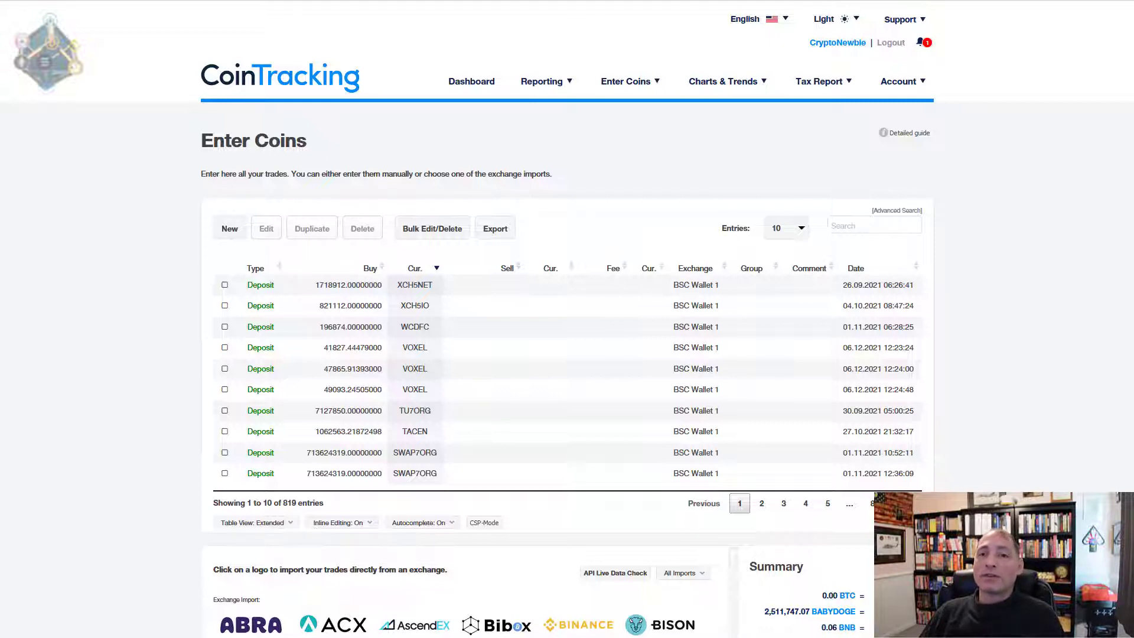
- Open the Missing Transactions check and review the unmatched BSC Wallet 1 deposits and withdrawals along with the match summary
mouse_move(570, 89)
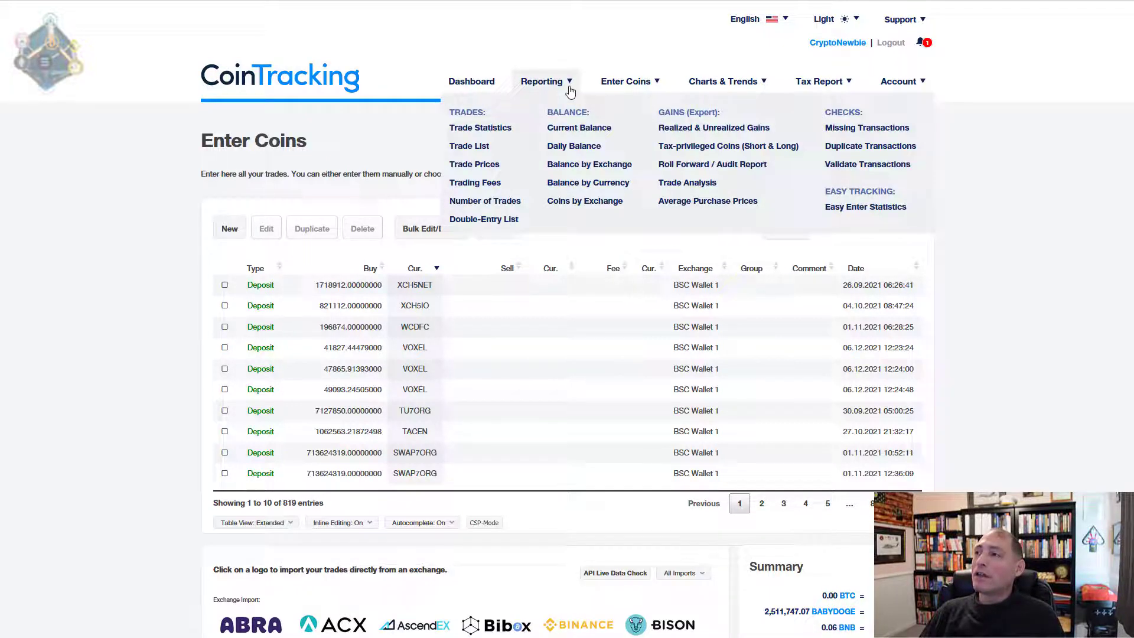
left_click(868, 135)
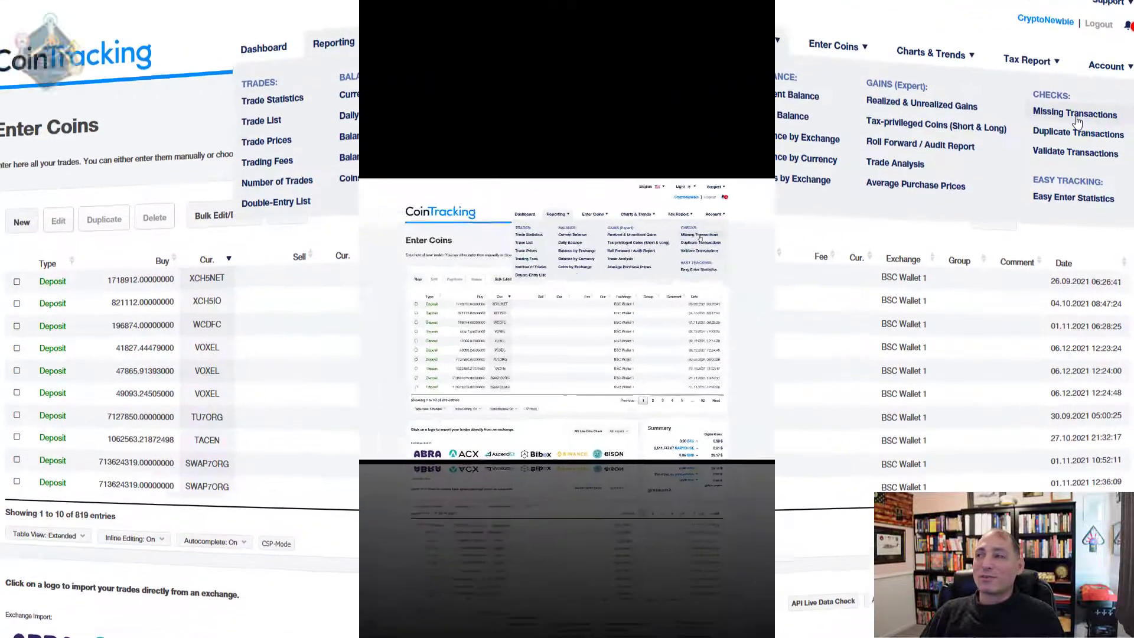
scroll(1002, 303, "down", 6)
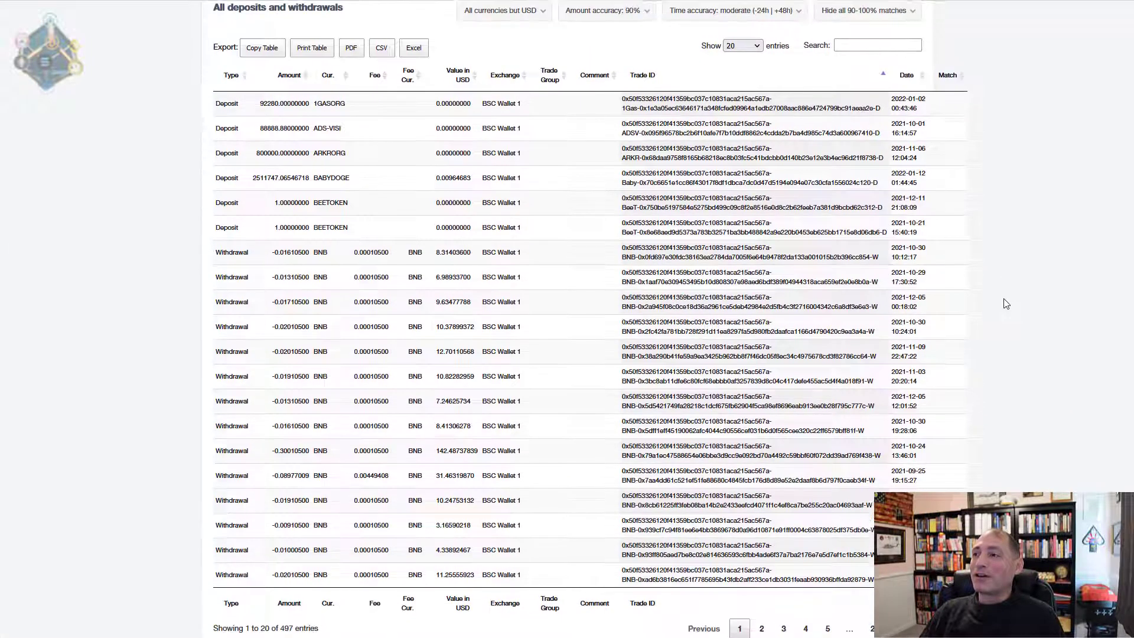
scroll(1005, 304, "down", 1)
scroll(1006, 304, "up", 8)
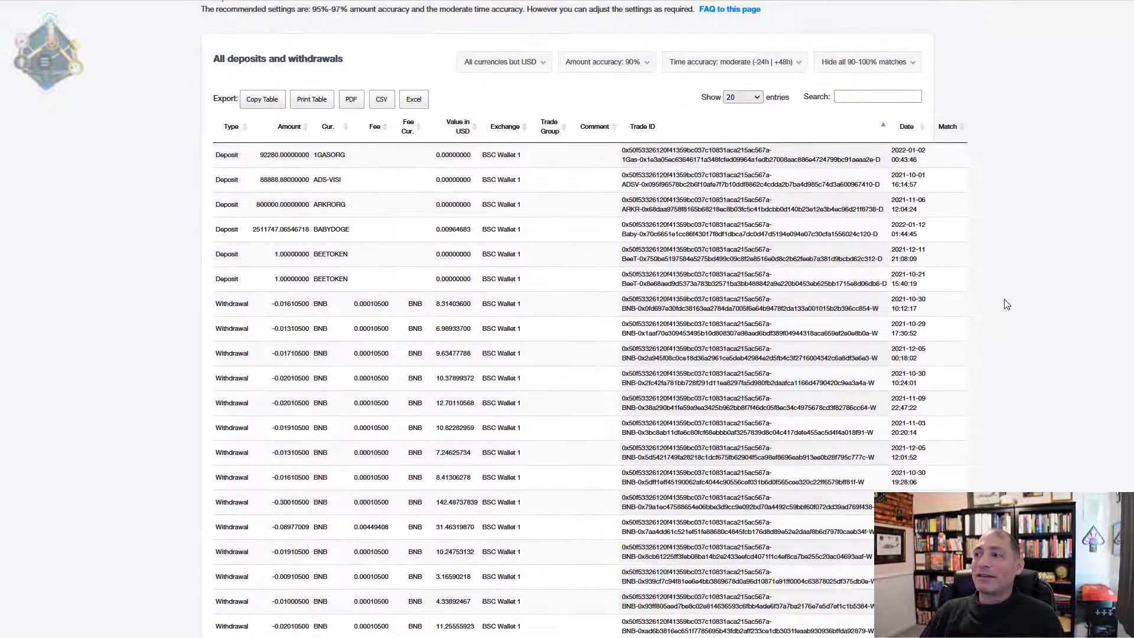
scroll(1006, 304, "down", 7)
scroll(1006, 305, "down", 2)
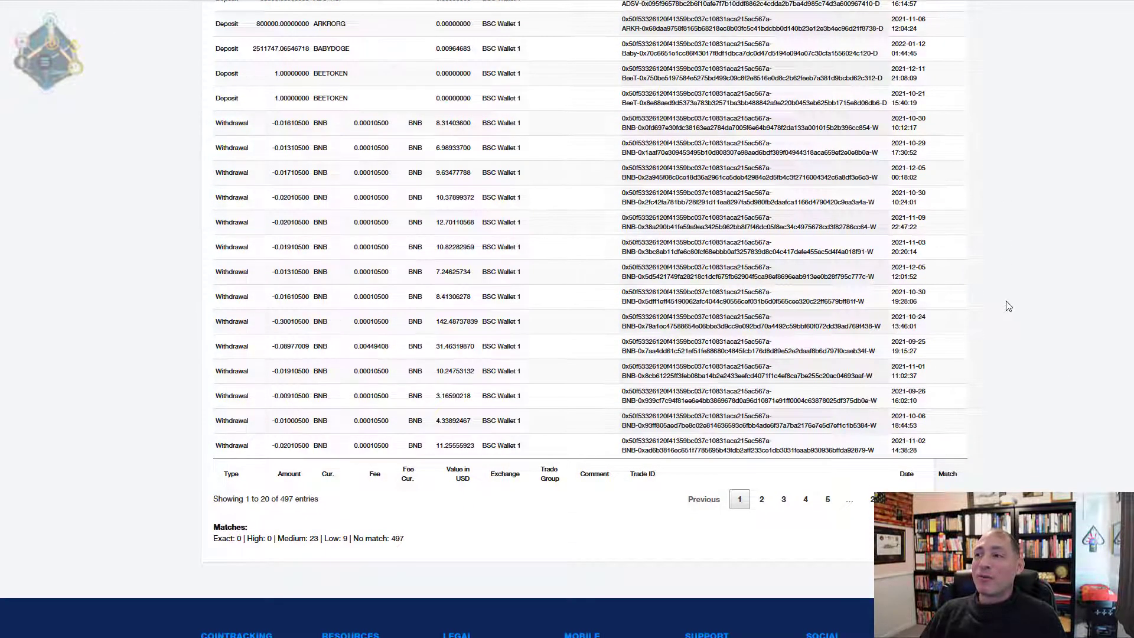
- Set the amount accuracy of the missing transactions check to 97% and review the match summary
scroll(1008, 306, "up", 5)
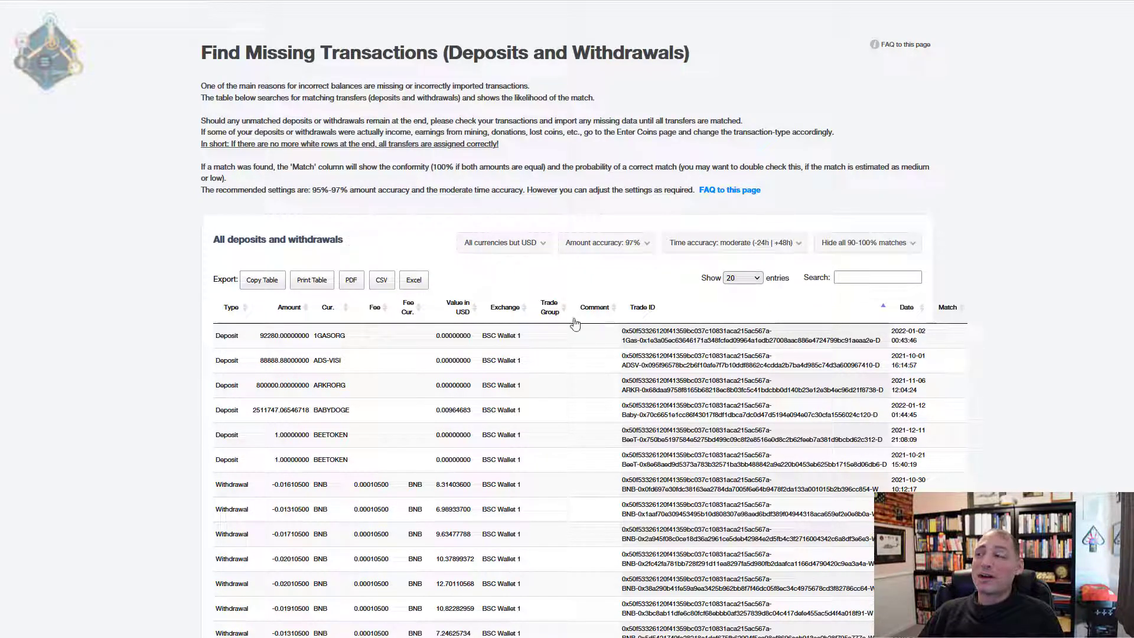
scroll(949, 426, "down", 1)
scroll(946, 420, "down", 6)
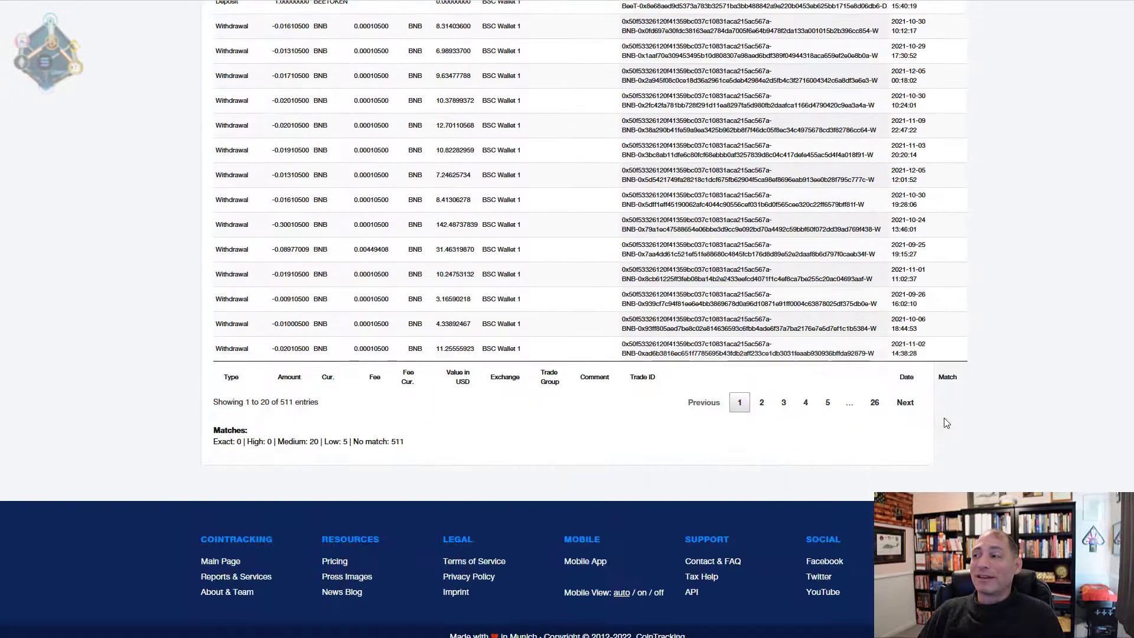
scroll(939, 411, "up", 5)
scroll(937, 407, "up", 4)
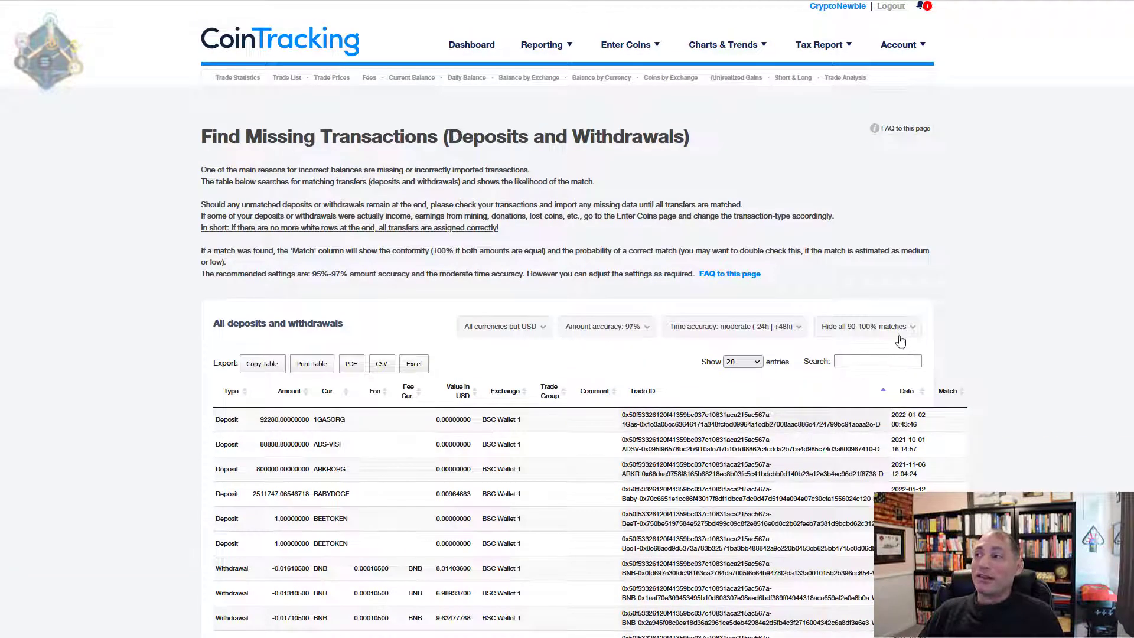
- Set the match filter to Show all and look through the full list of deposits and withdrawals and its match summary
left_click(897, 335)
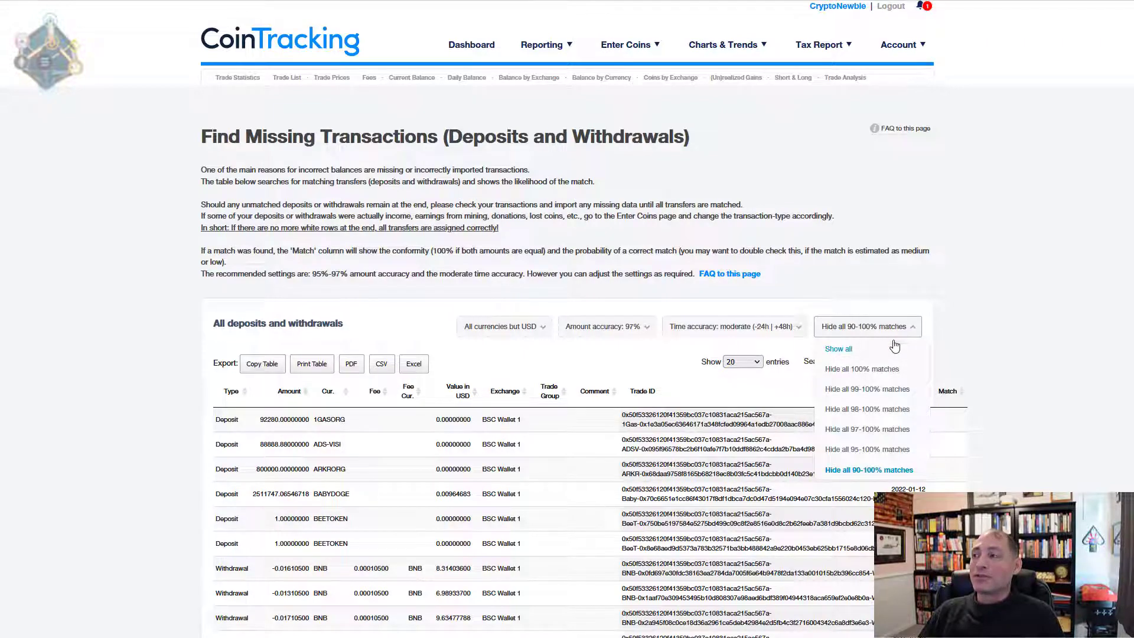
left_click(855, 353)
scroll(966, 343, "down", 3)
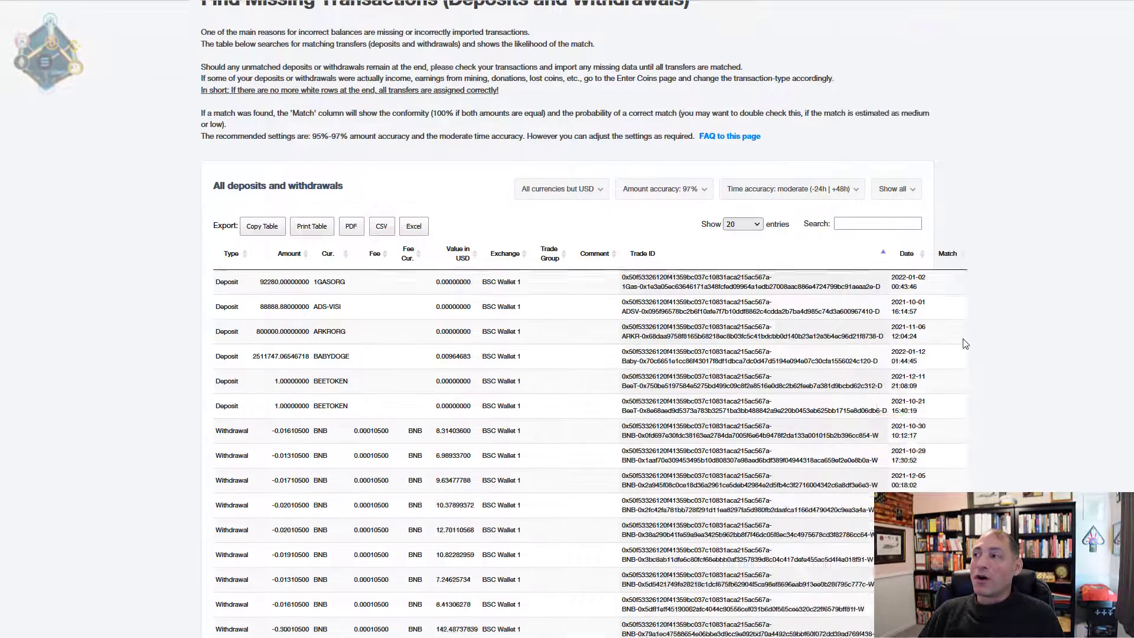
scroll(964, 344, "down", 9)
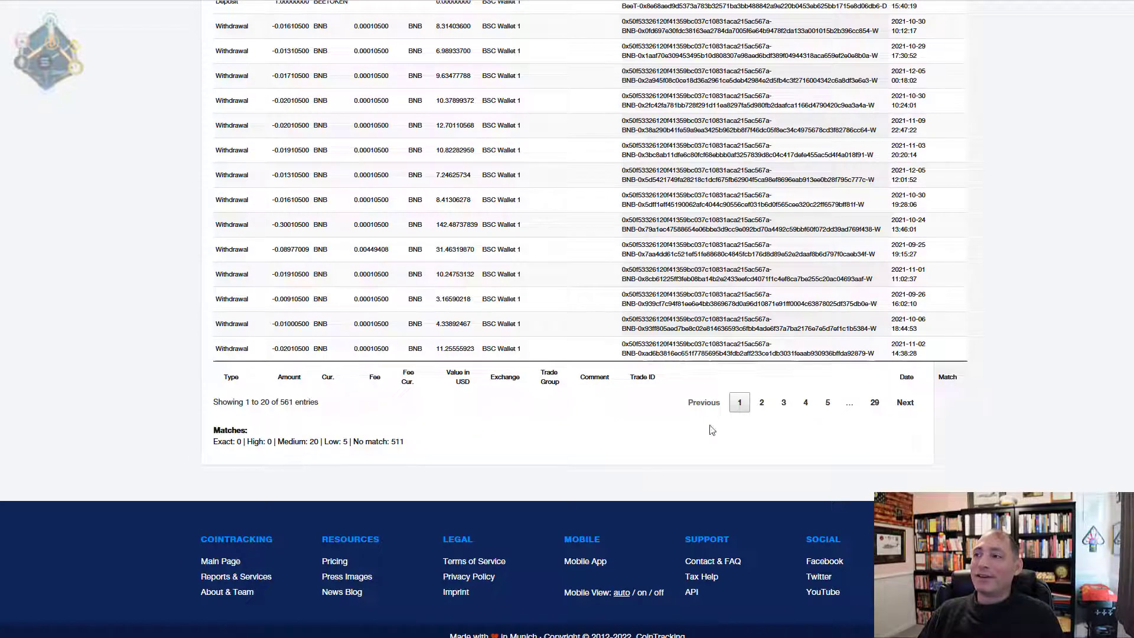
scroll(712, 429, "up", 8)
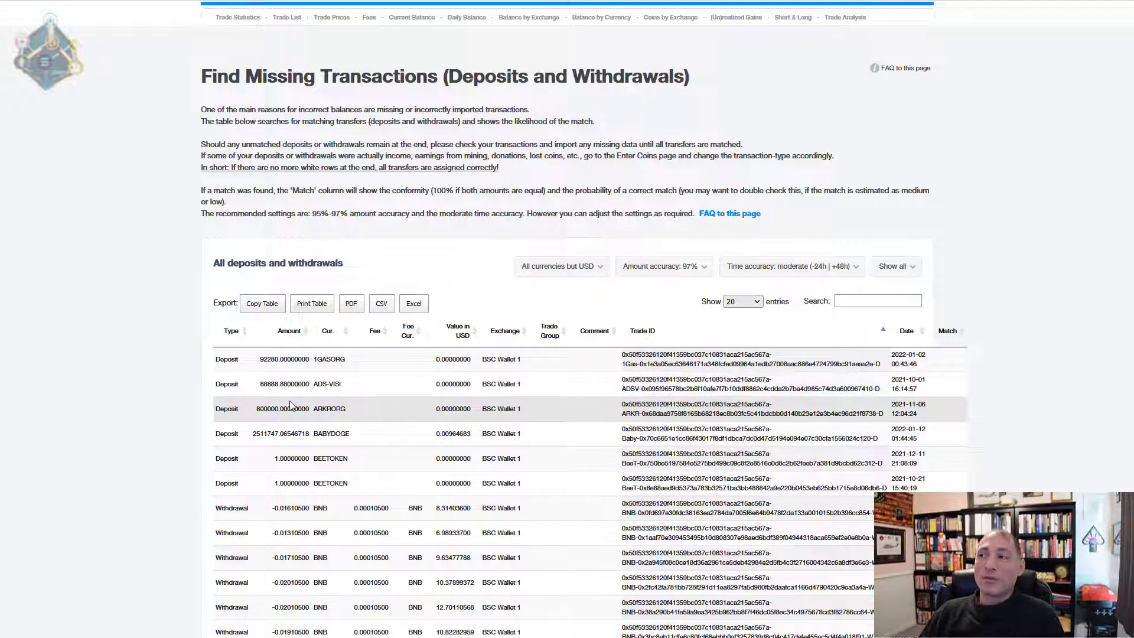
scroll(295, 431, "down", 8)
scroll(297, 432, "up", 9)
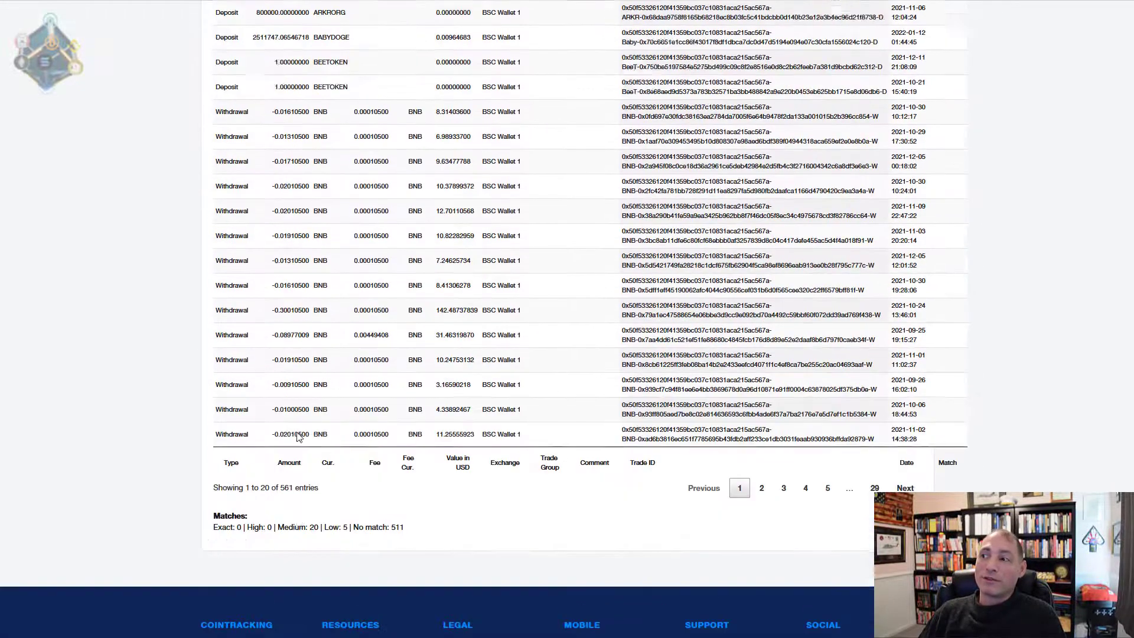
scroll(296, 431, "down", 5)
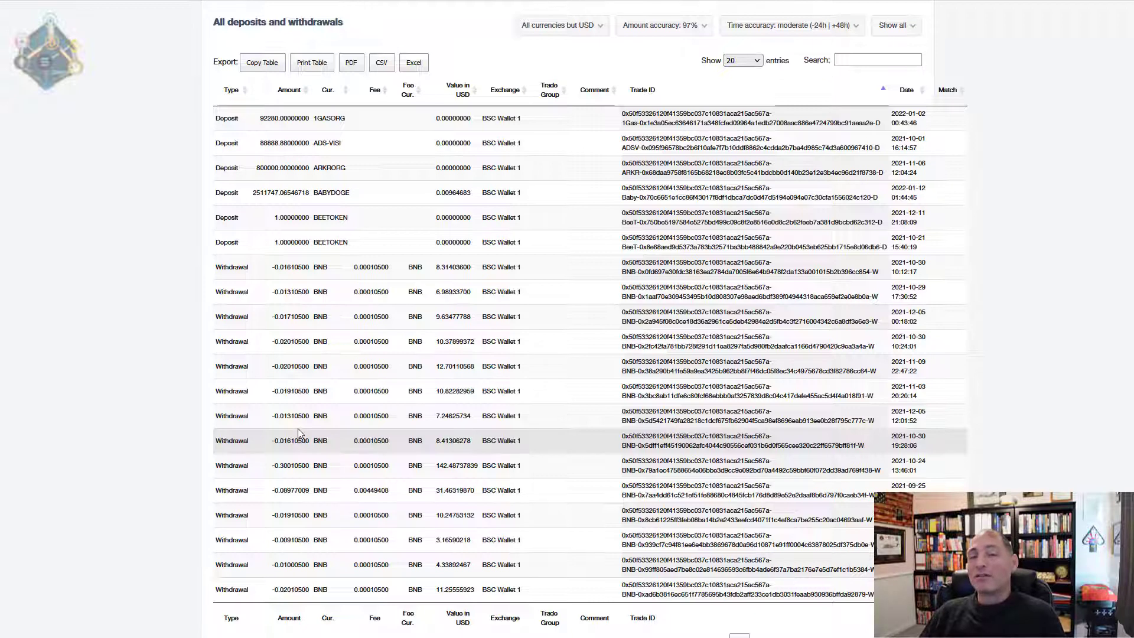
scroll(299, 433, "up", 5)
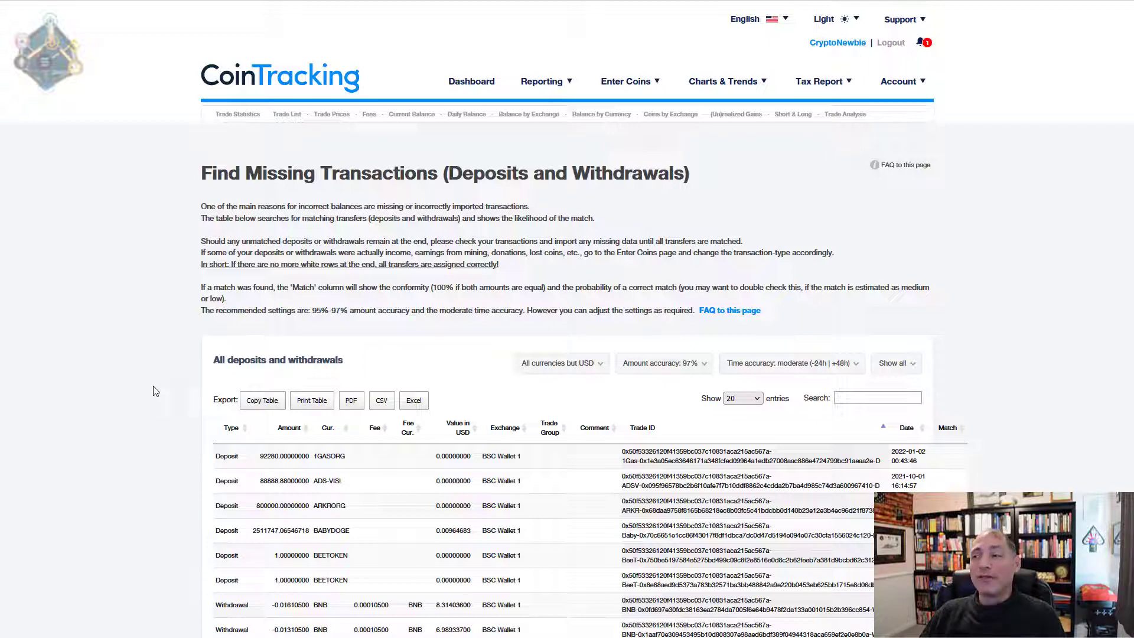
- Open the Duplicate Transactions check to look for duplicate entries in the imported data
mouse_move(542, 83)
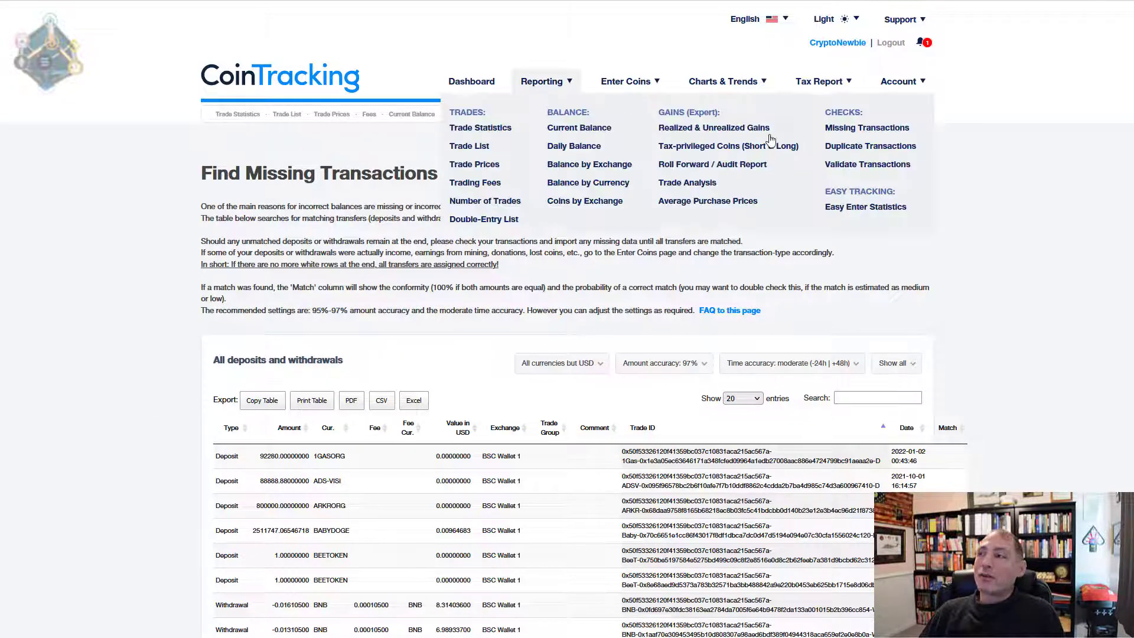
left_click(855, 148)
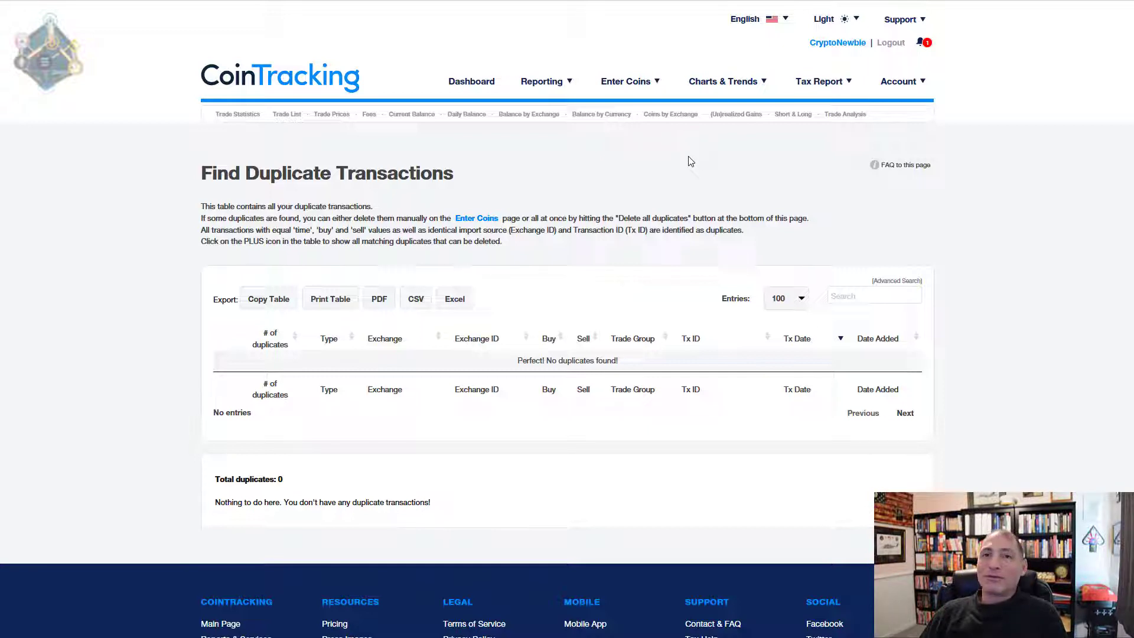
- Open the Validate Transactions check, read the notice on the 19.10.2021 EGC3 trade, and look through the flagged transactions
mouse_move(557, 88)
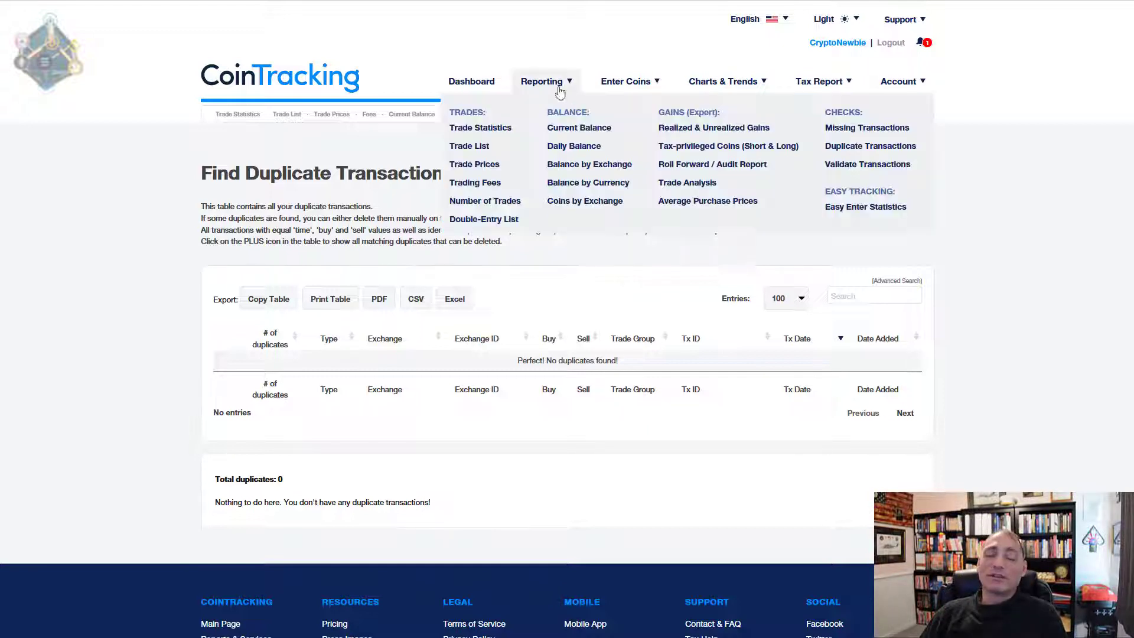
left_click(876, 171)
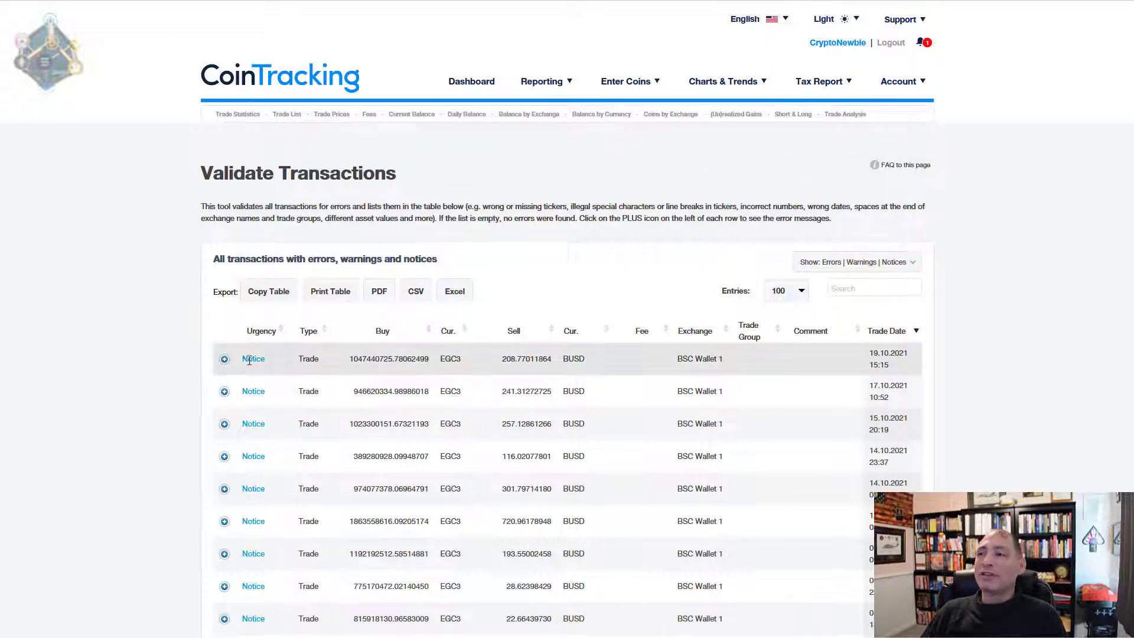
left_click(225, 359)
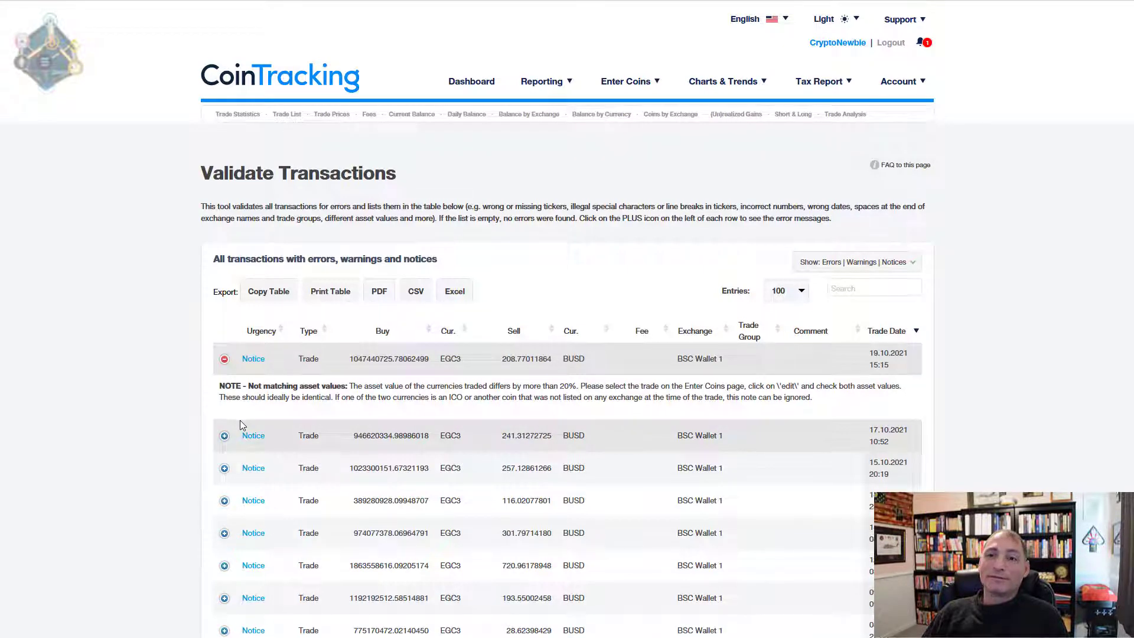
scroll(240, 419, "down", 7)
scroll(239, 426, "down", 15)
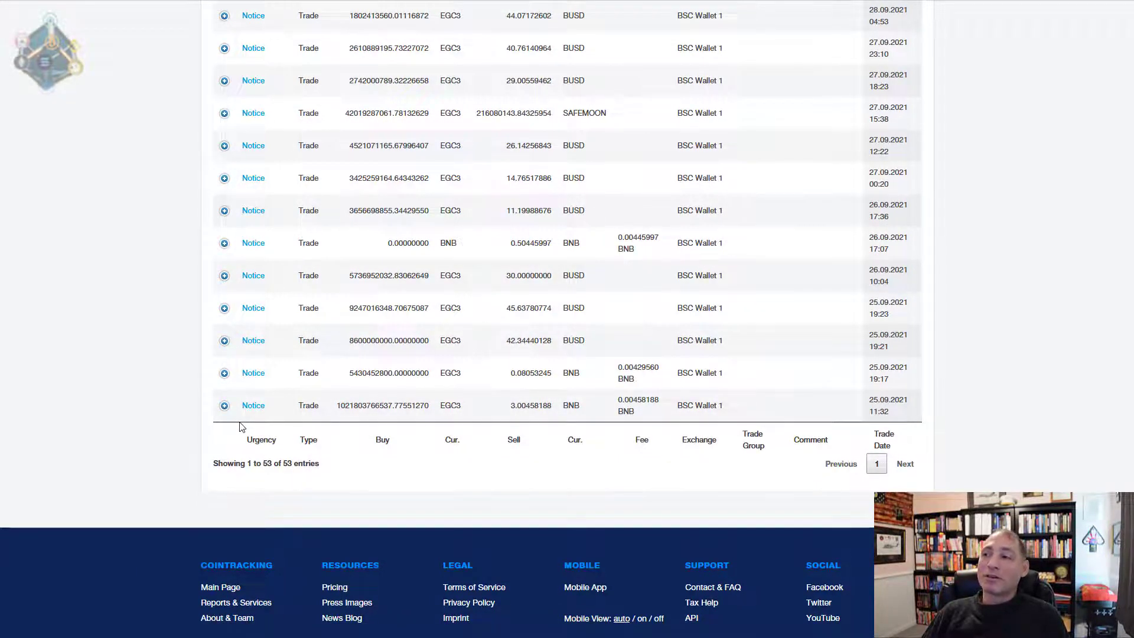
scroll(240, 427, "up", 20)
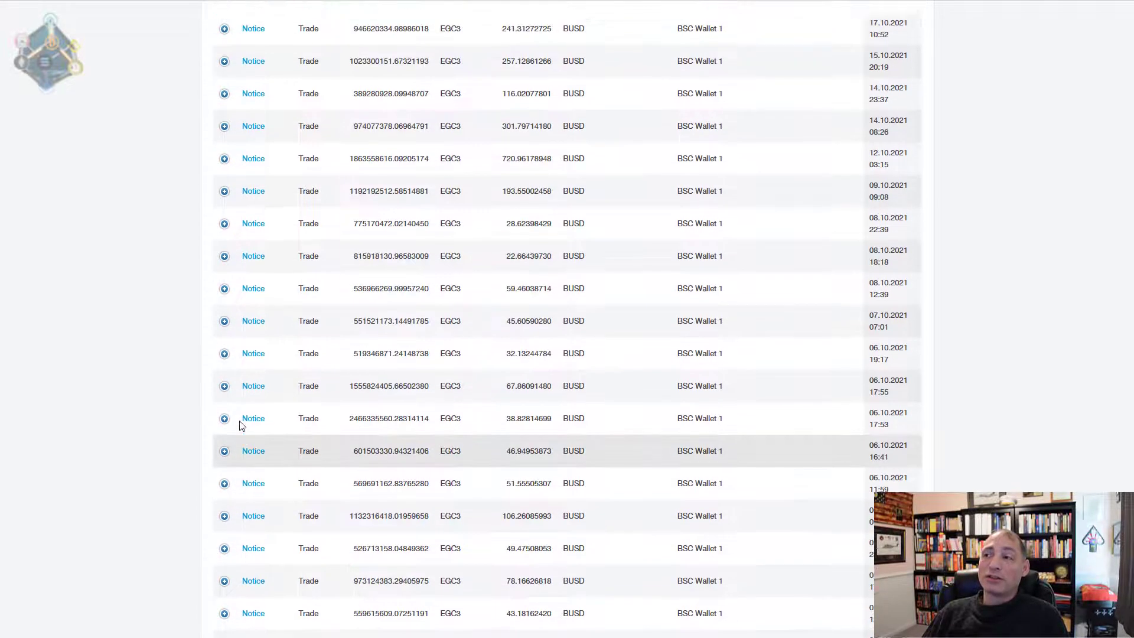
scroll(241, 425, "up", 7)
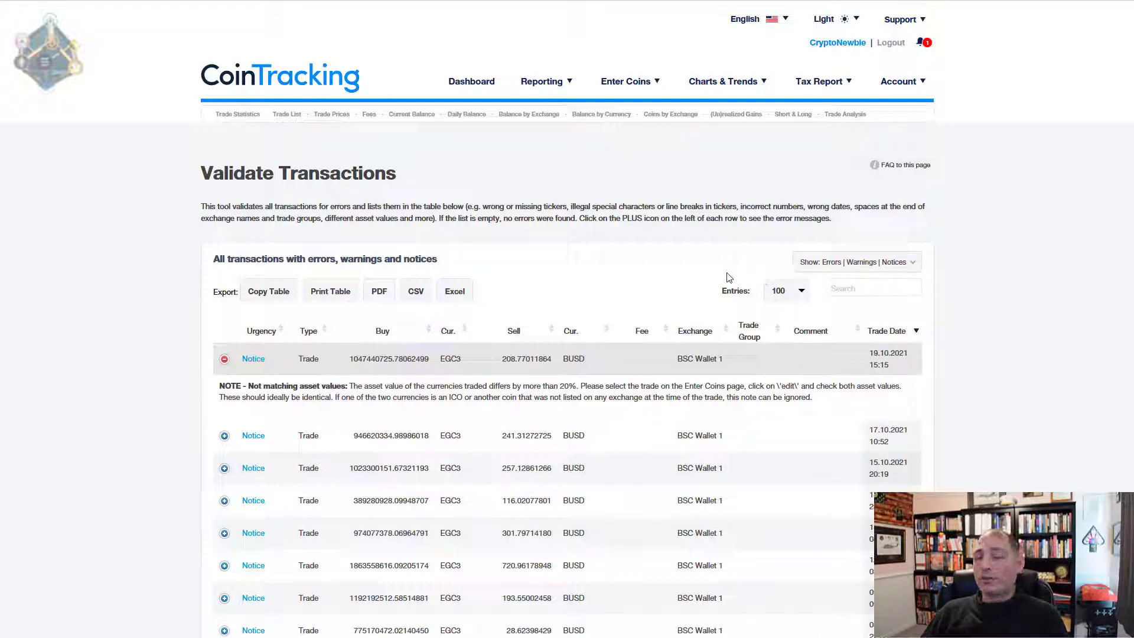
left_click(224, 358)
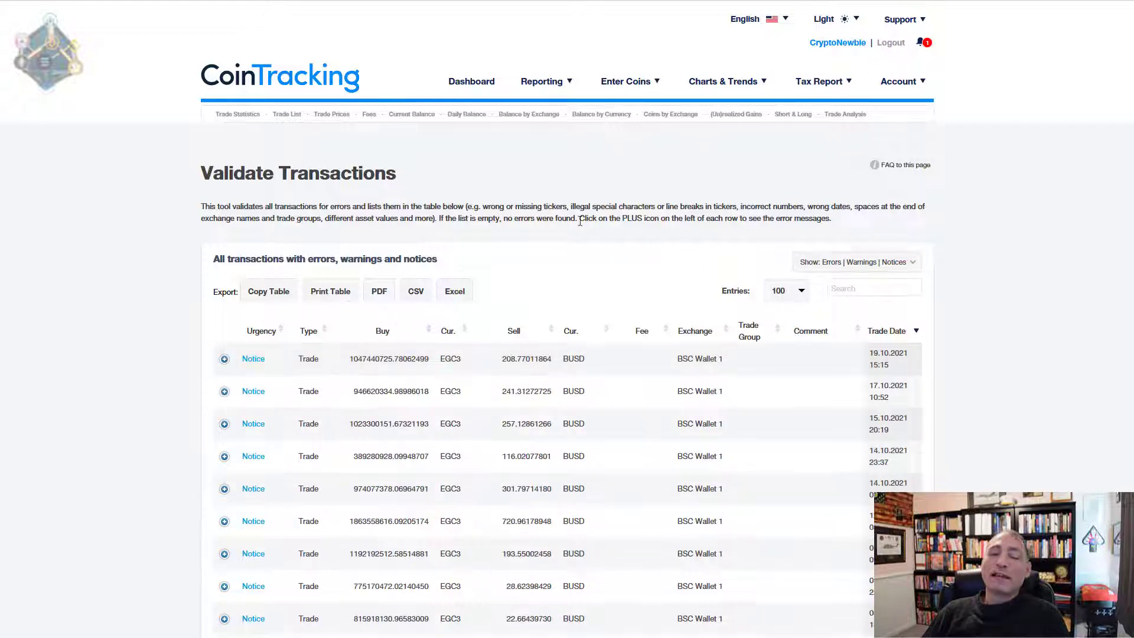
- Open the Crypto Tax Report page and set the report's country to United States
left_click(829, 101)
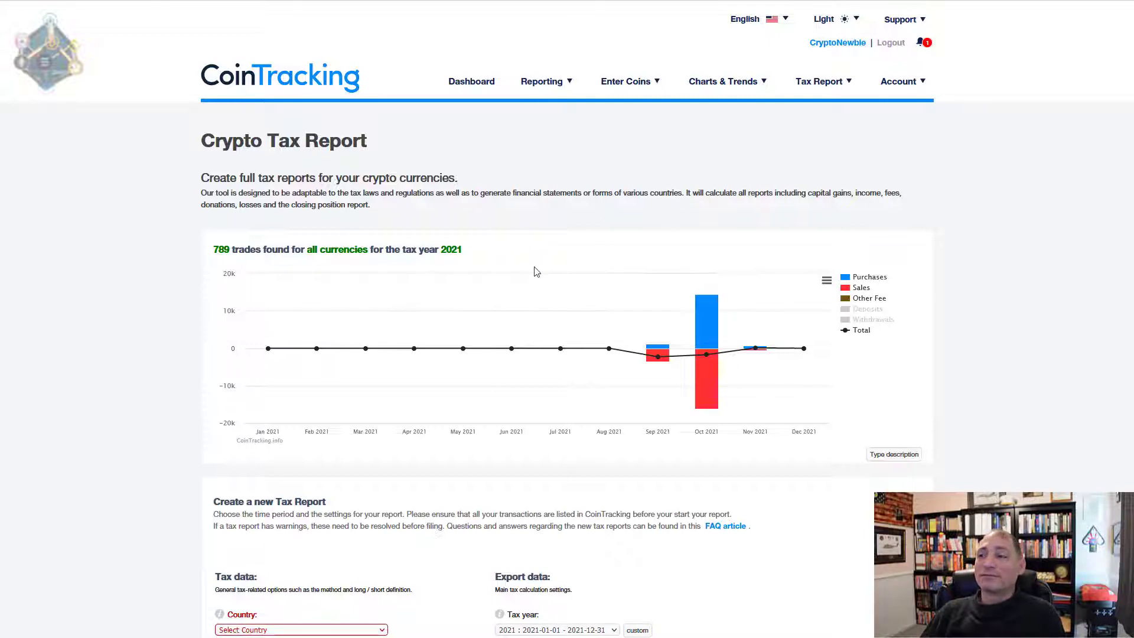
scroll(623, 290, "down", 9)
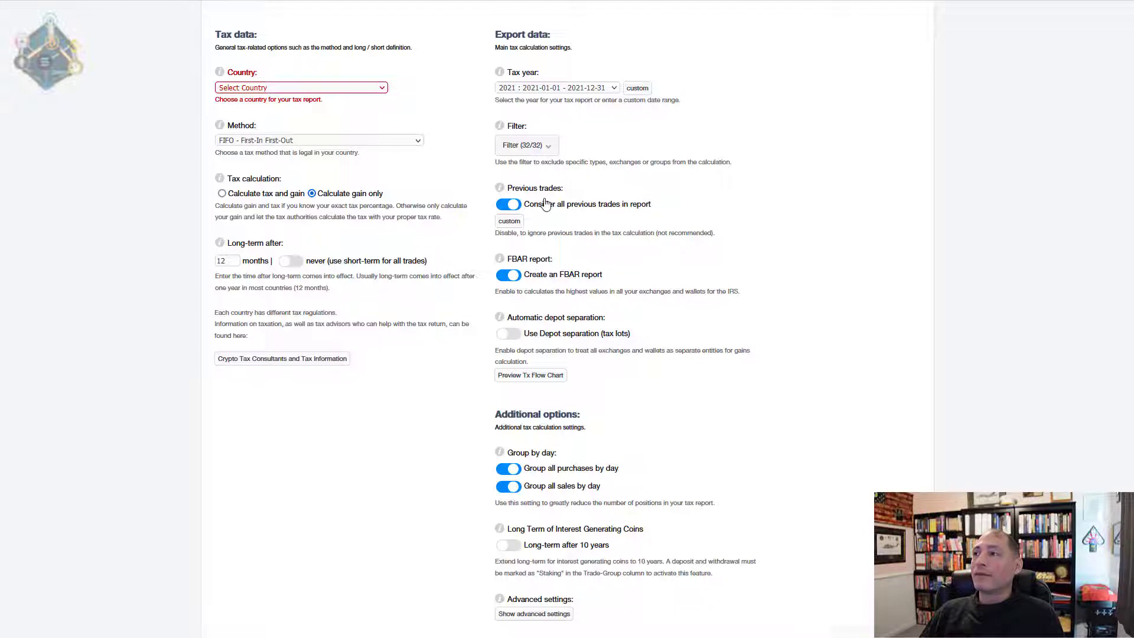
scroll(544, 204, "down", 1)
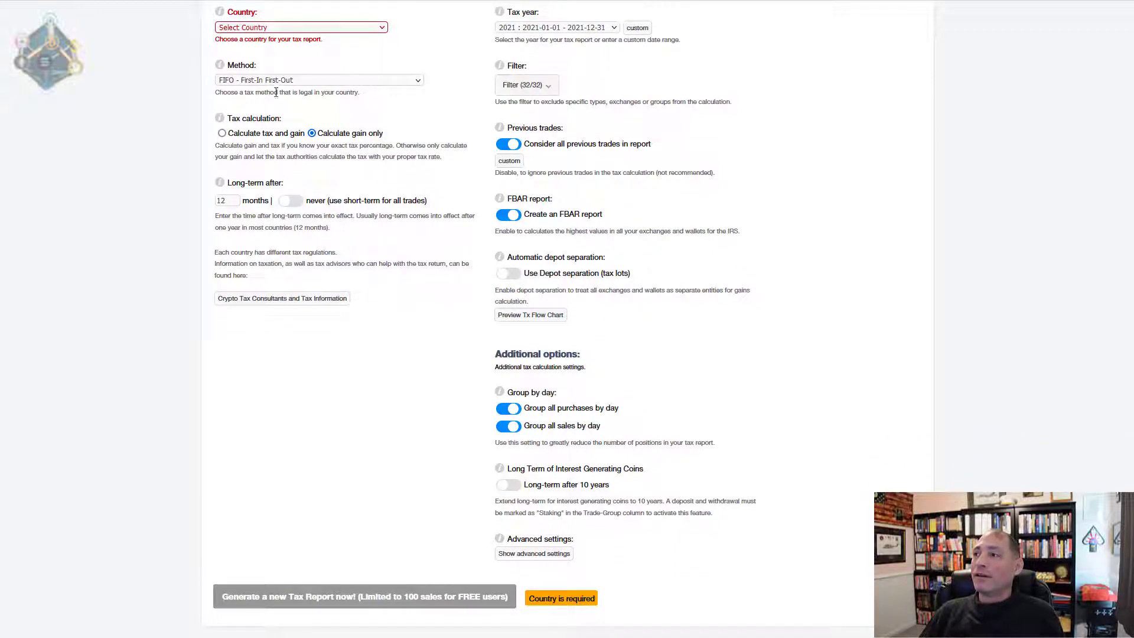
scroll(299, 93, "up", 1)
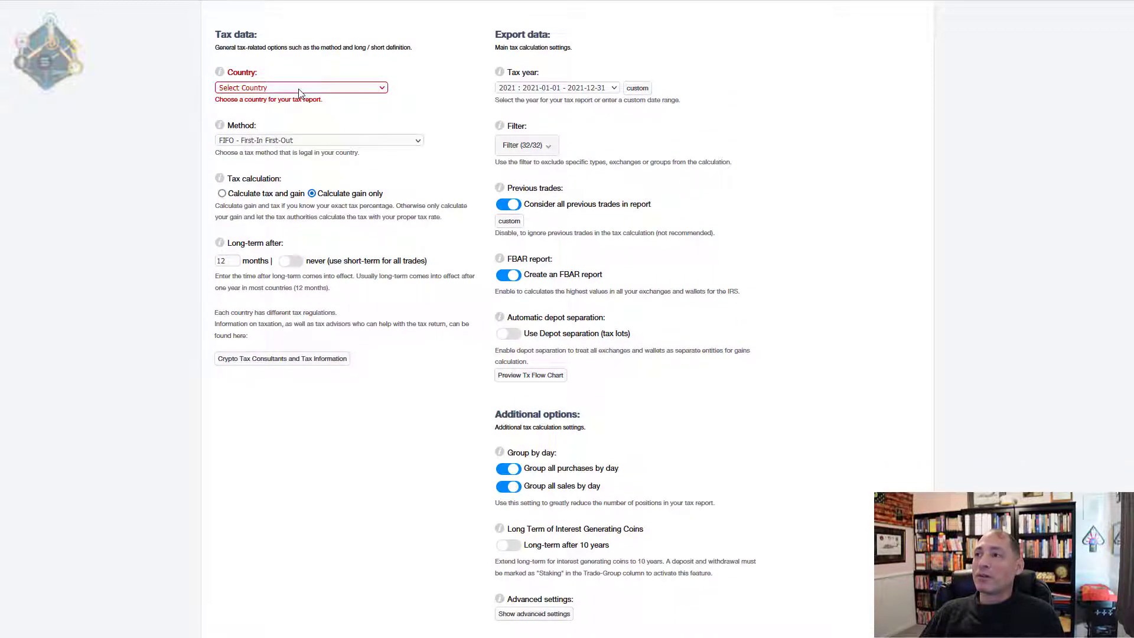
left_click(300, 88)
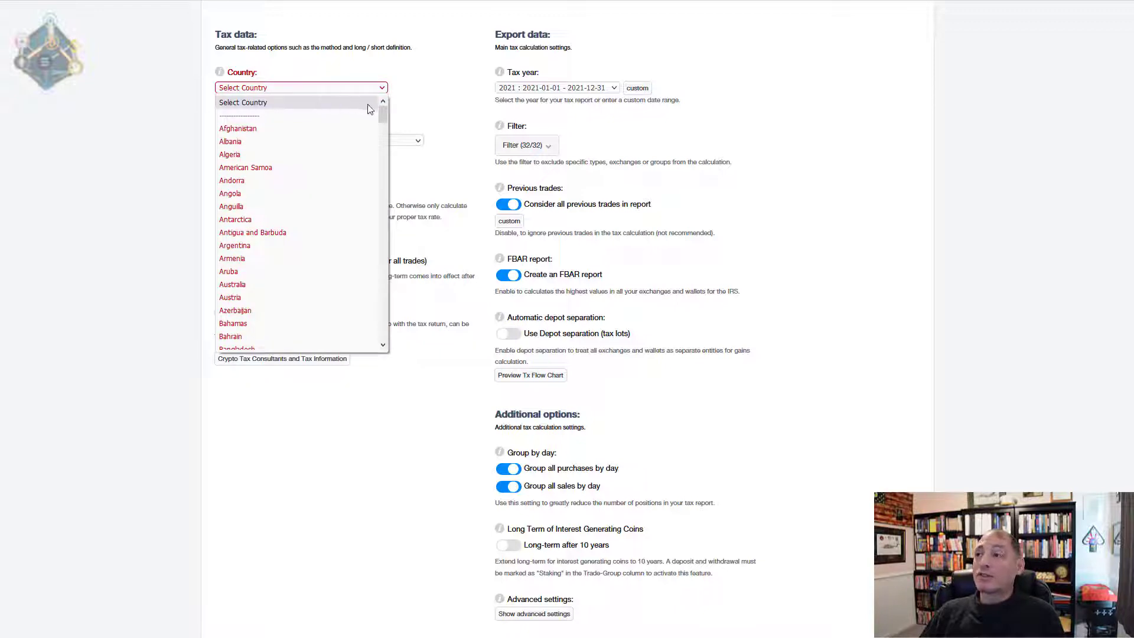
left_click_drag(384, 119, 396, 346)
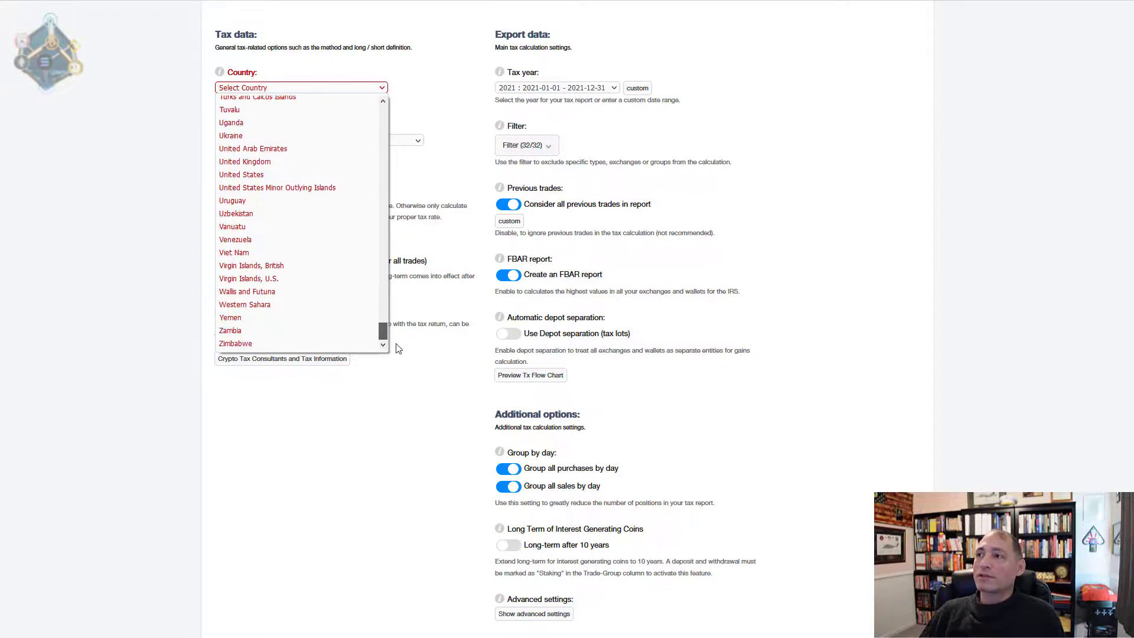
left_click(269, 176)
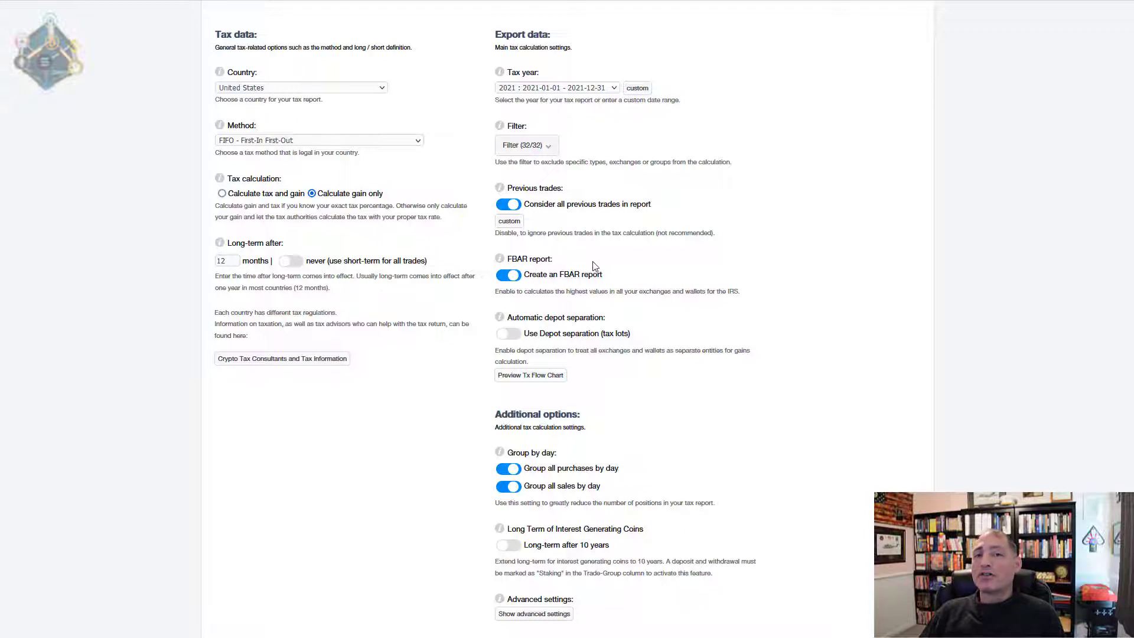
- Generate a new tax report for 2021 with the FIFO method and check its entry in the overview of created reports
scroll(596, 270, "down", 1)
scroll(599, 274, "down", 1)
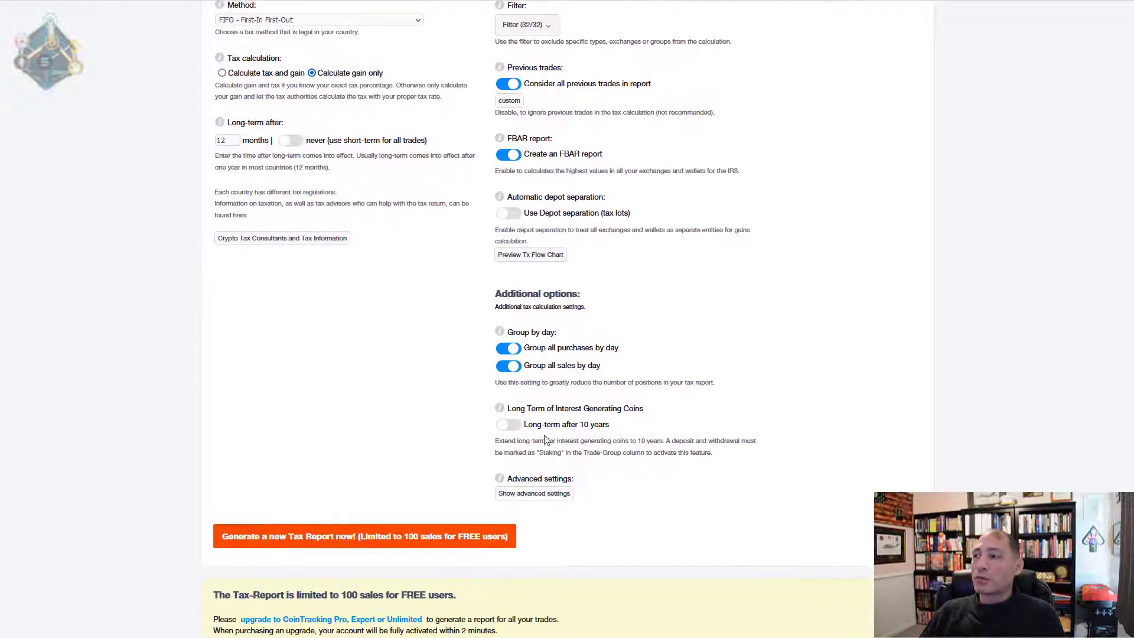
left_click(428, 534)
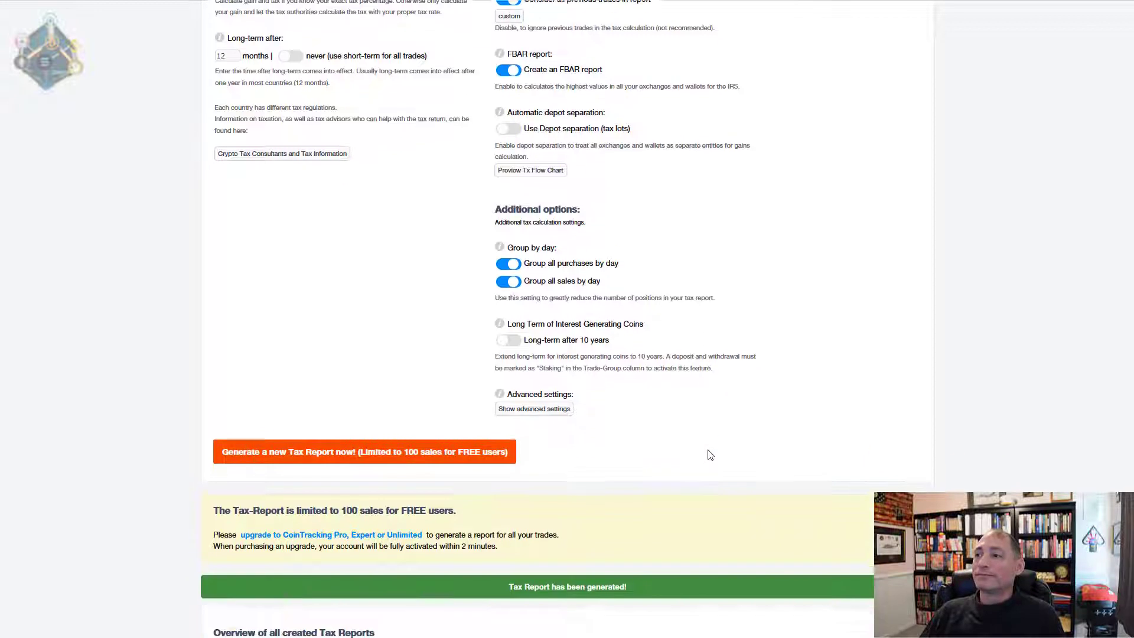
scroll(710, 454, "down", 4)
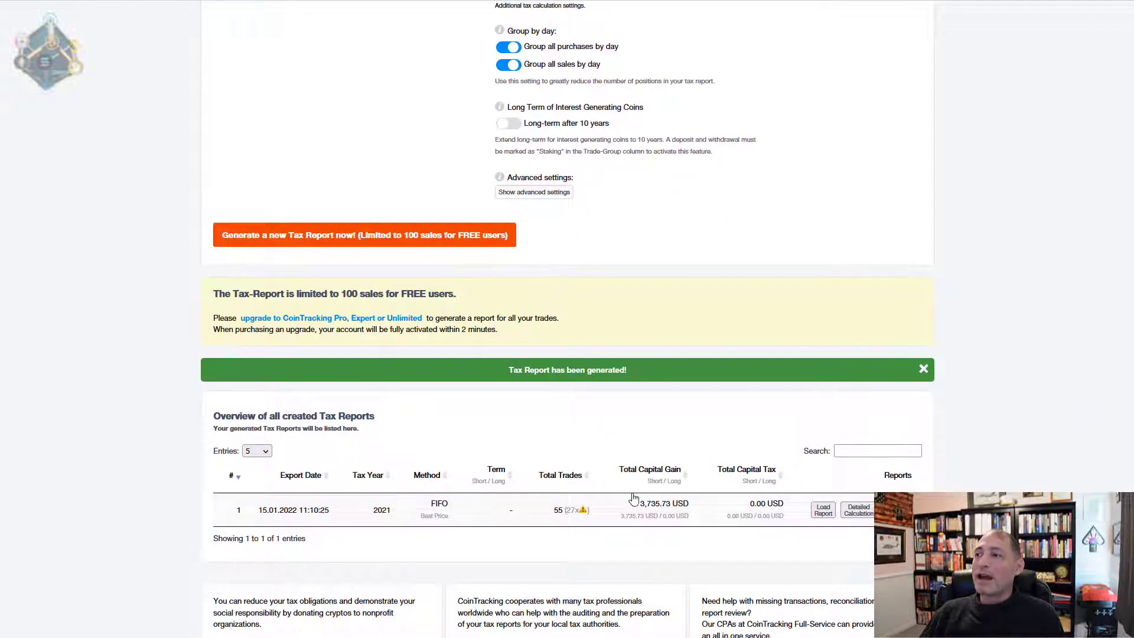
scroll(661, 499, "down", 1)
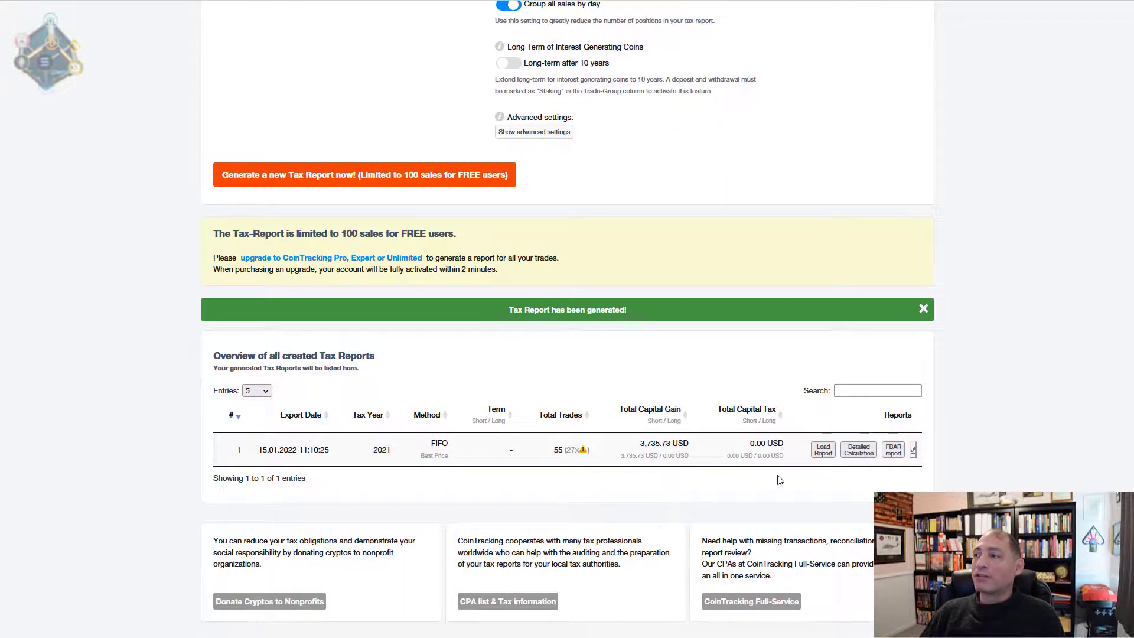
- Load the generated tax report and review its Capital Gains Report, including the cost basis warnings and export options
left_click(831, 460)
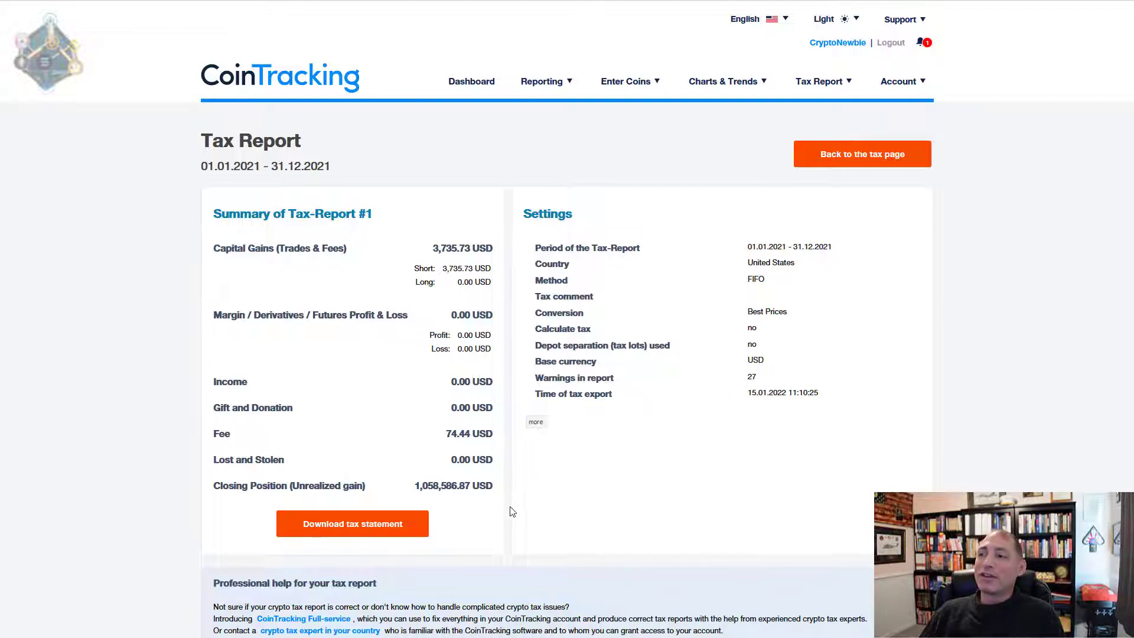
scroll(514, 509, "down", 7)
scroll(592, 480, "down", 8)
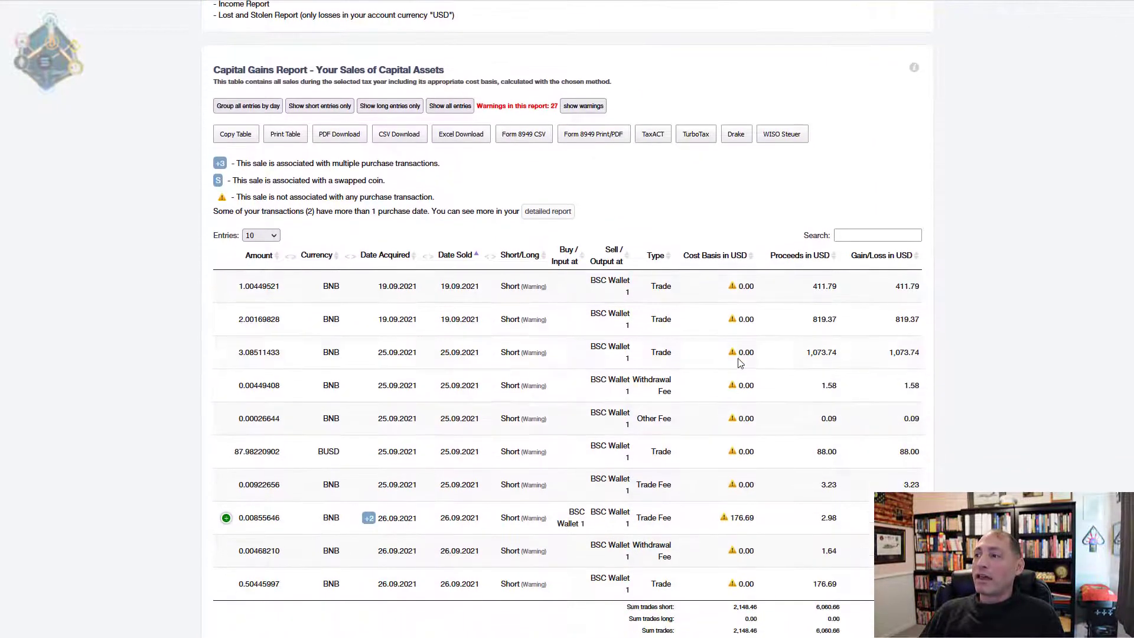
mouse_move(732, 289)
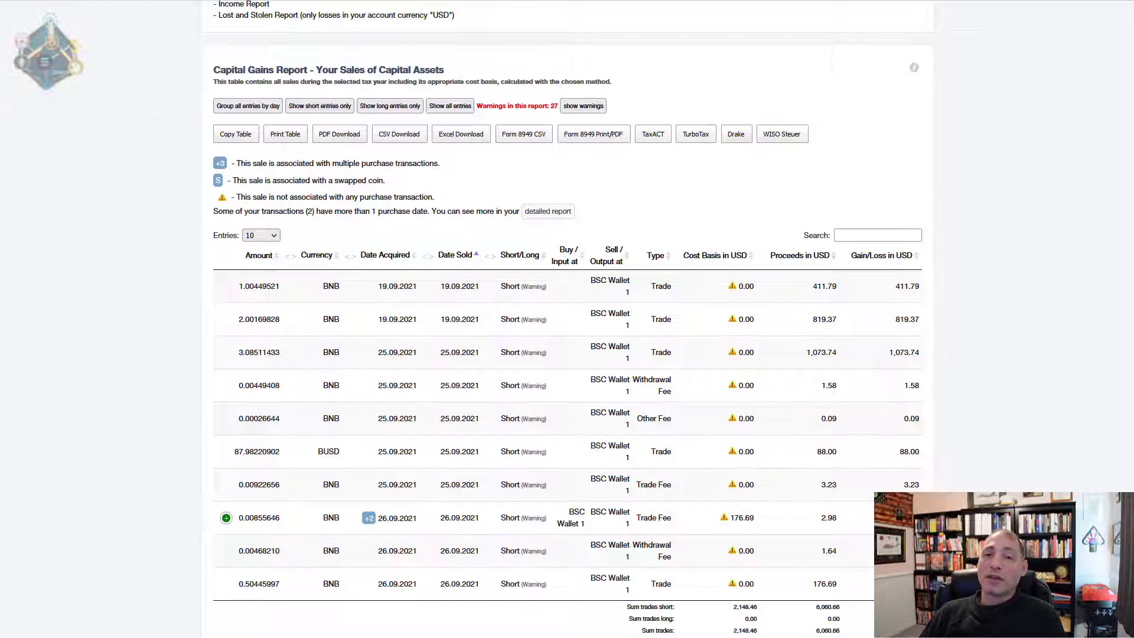
scroll(517, 207, "up", 1)
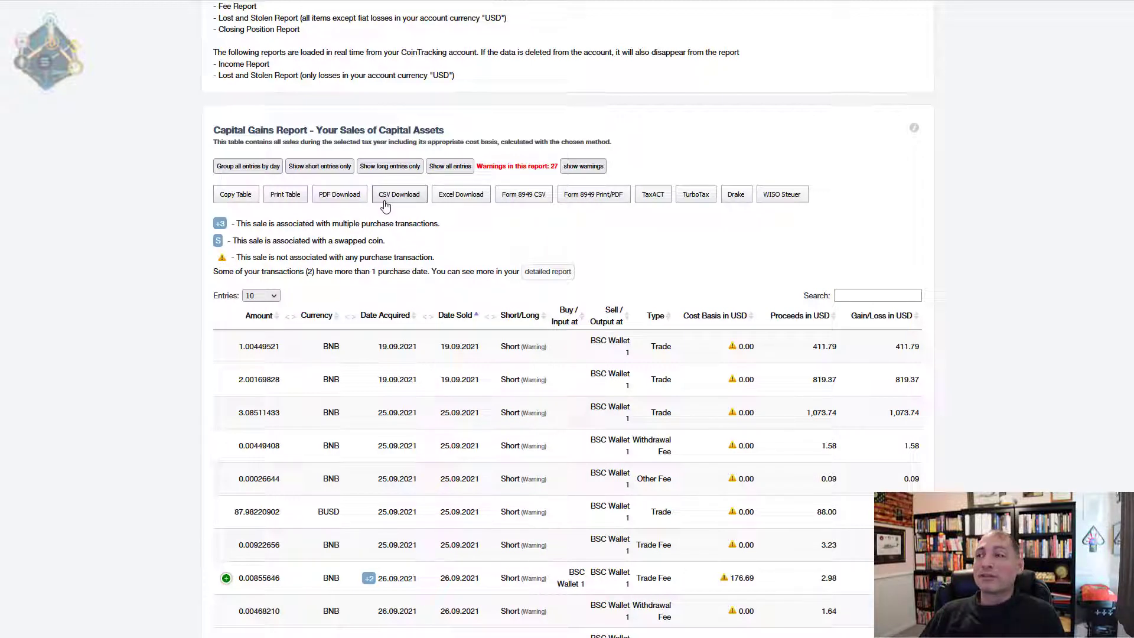
scroll(323, 298, "down", 3)
scroll(323, 299, "down", 1)
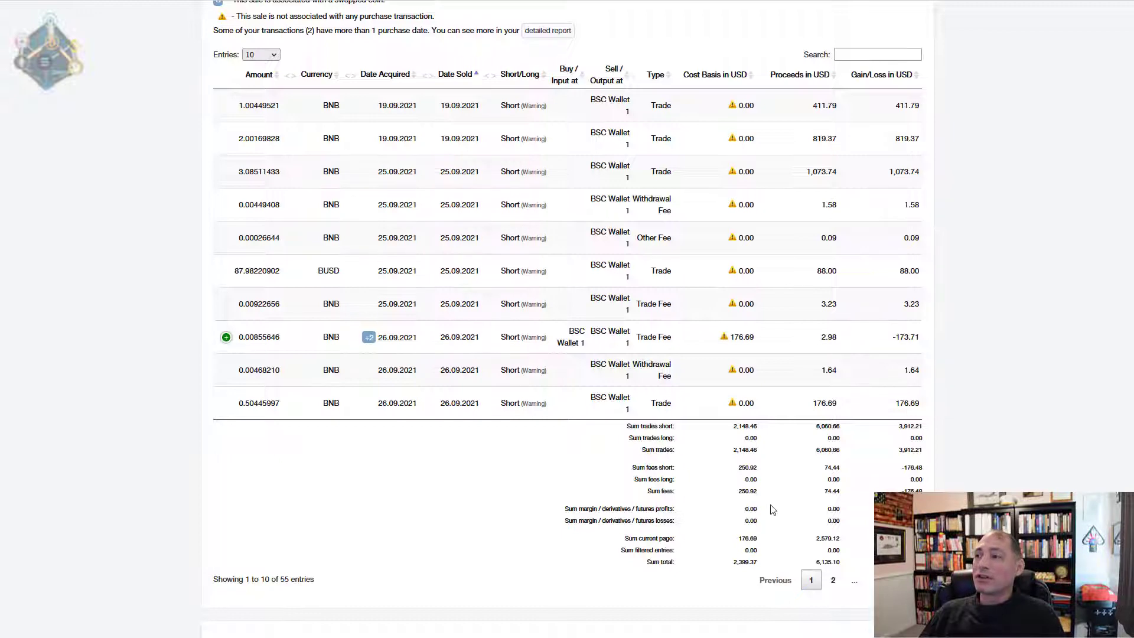
- Review the tax report's income, gift and donation, fee, lost and stolen, and closing position sections
scroll(771, 509, "down", 9)
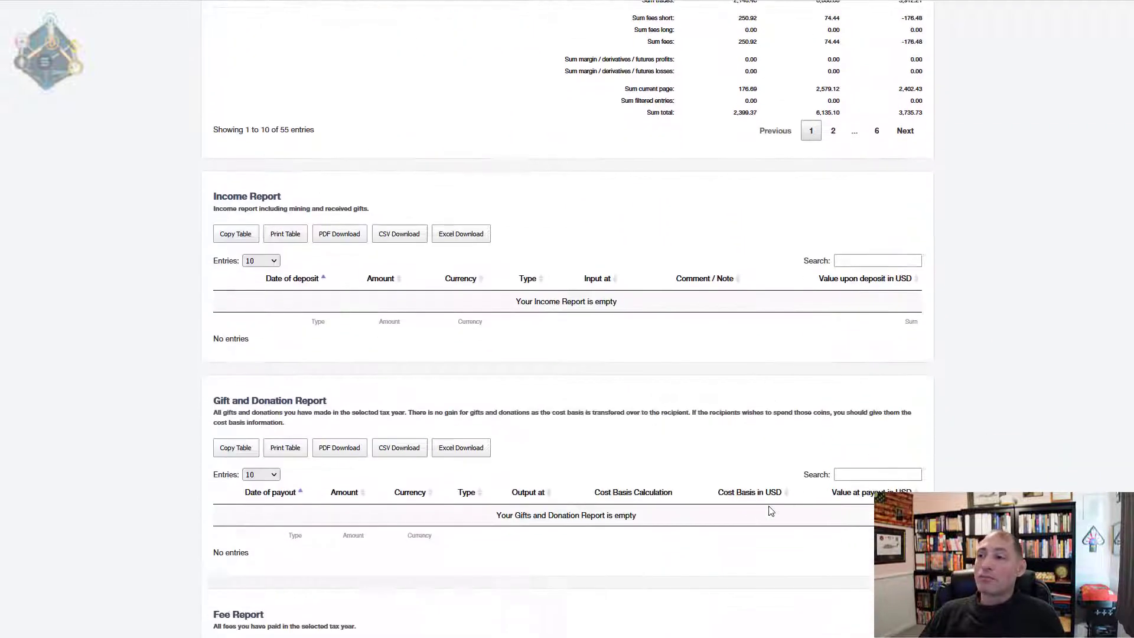
scroll(771, 509, "down", 5)
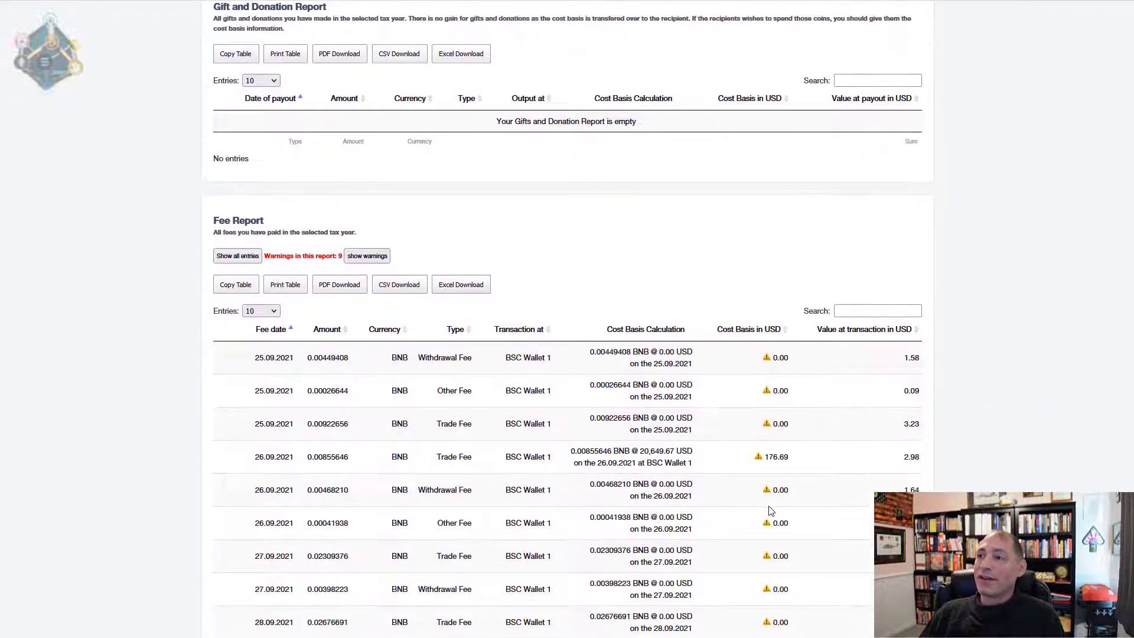
scroll(770, 509, "down", 4)
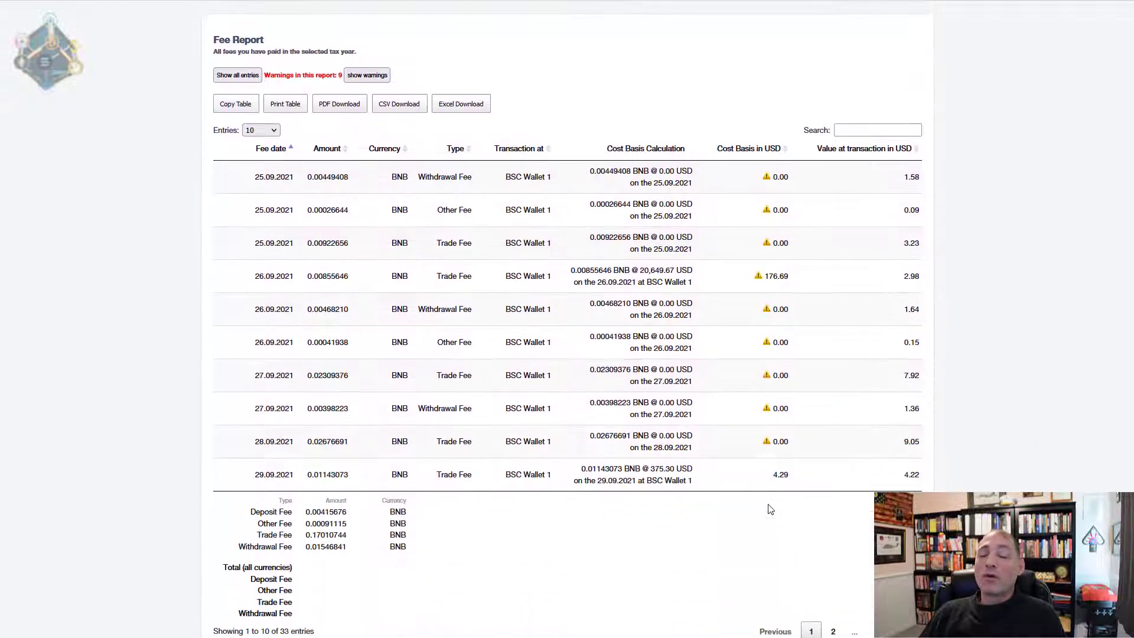
scroll(770, 509, "down", 1)
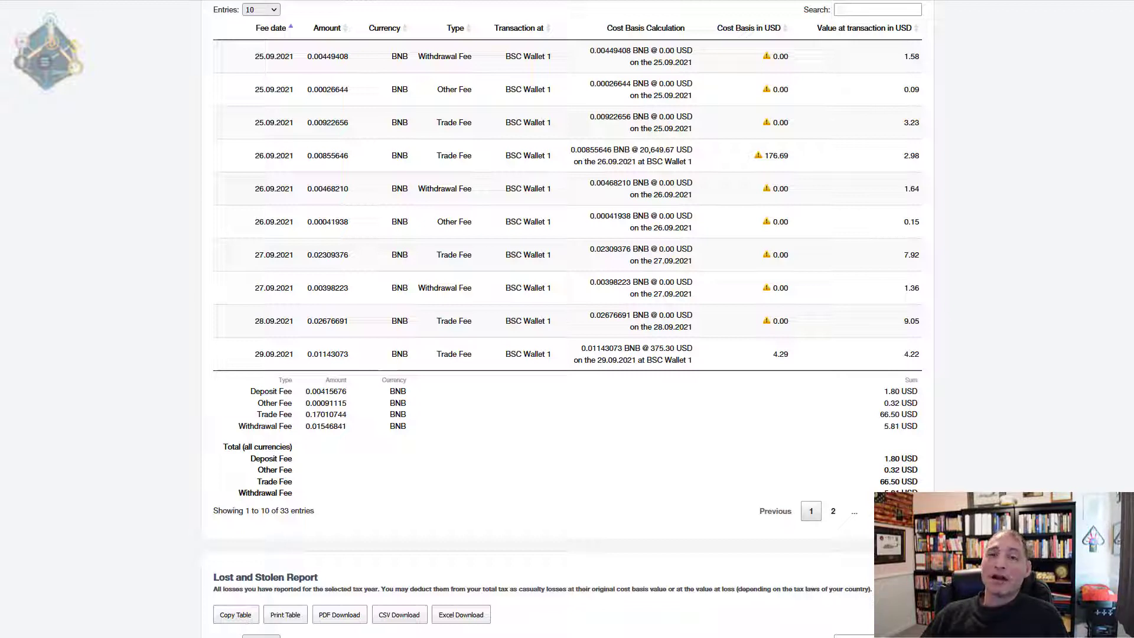
scroll(416, 377, "down", 4)
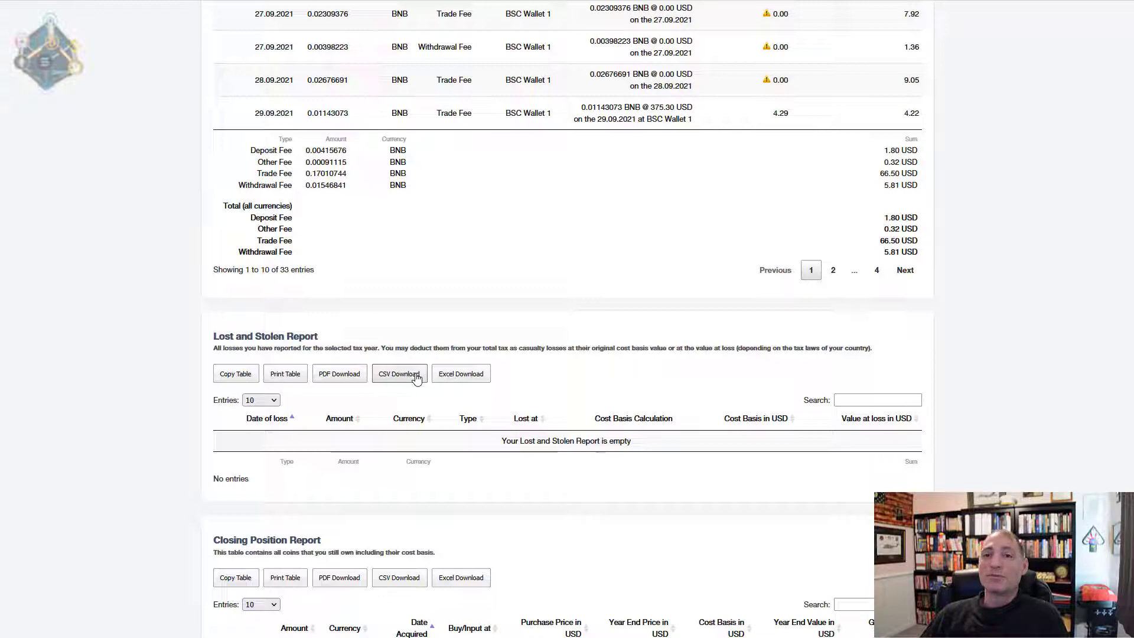
scroll(416, 378, "down", 4)
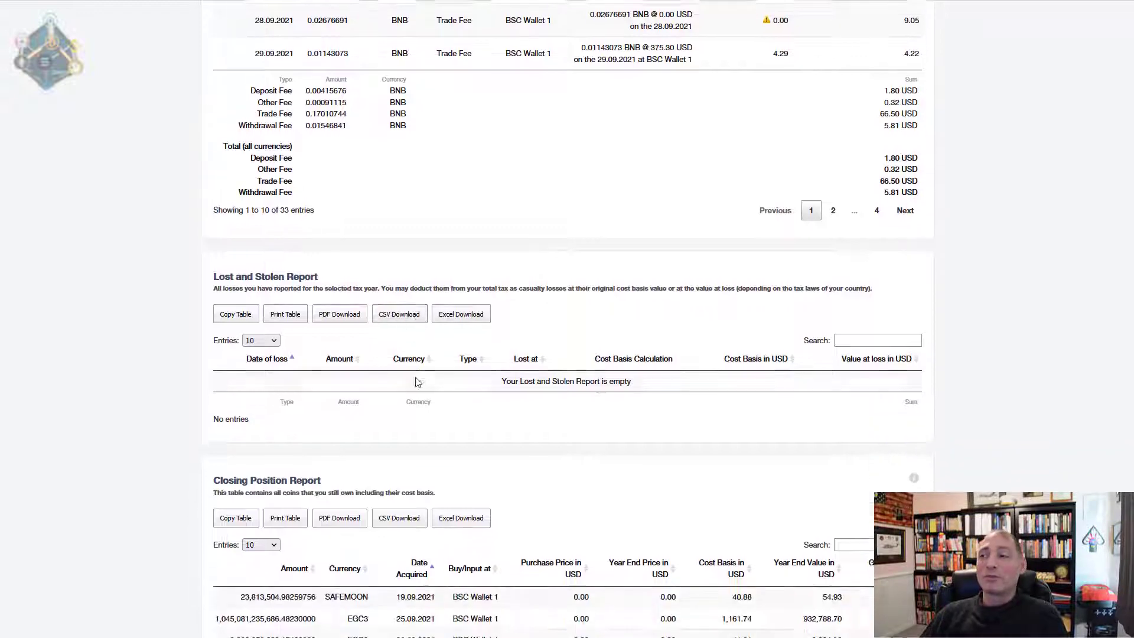
scroll(416, 385, "down", 6)
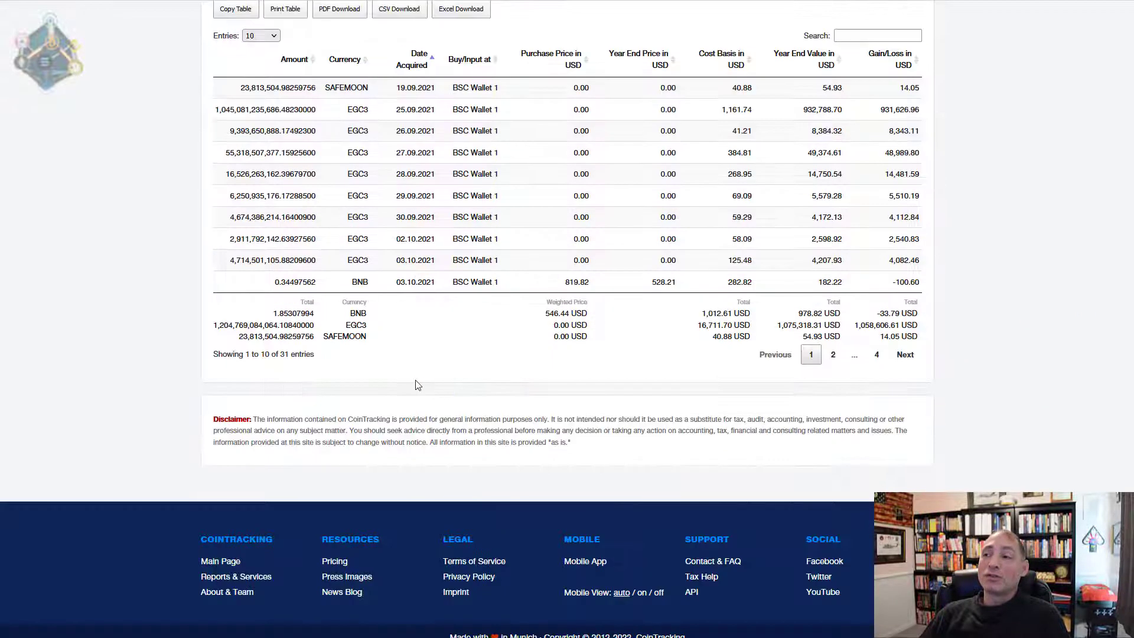
- Return to the Capital Gains Report's export options and open the CoinTracking Full-Service page
scroll(416, 384, "up", 2)
scroll(416, 385, "up", 15)
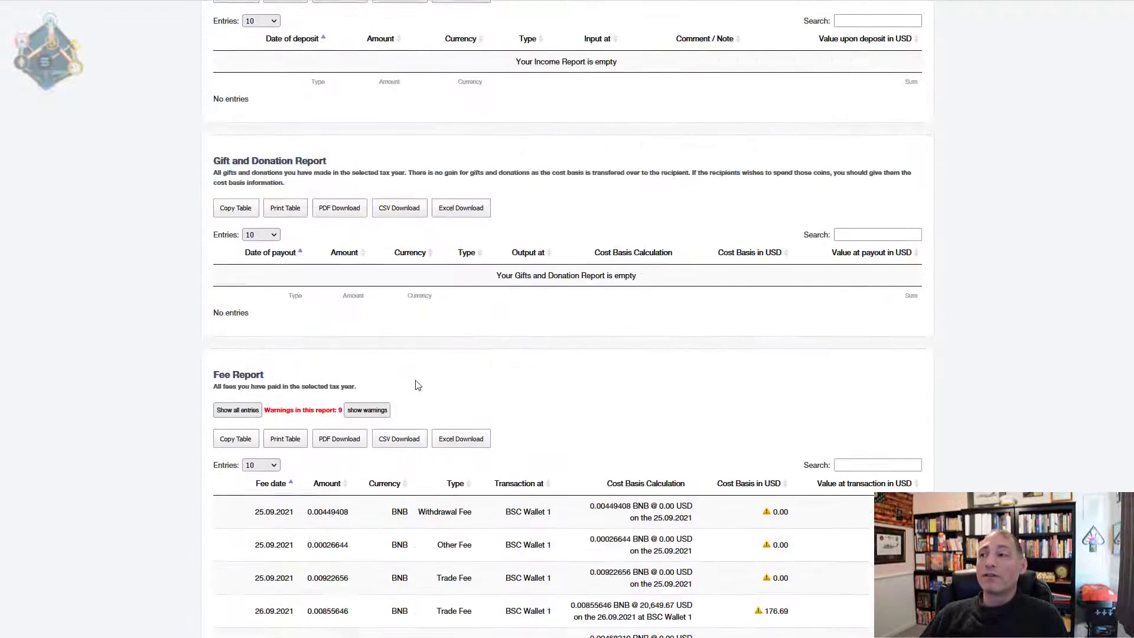
scroll(418, 384, "up", 12)
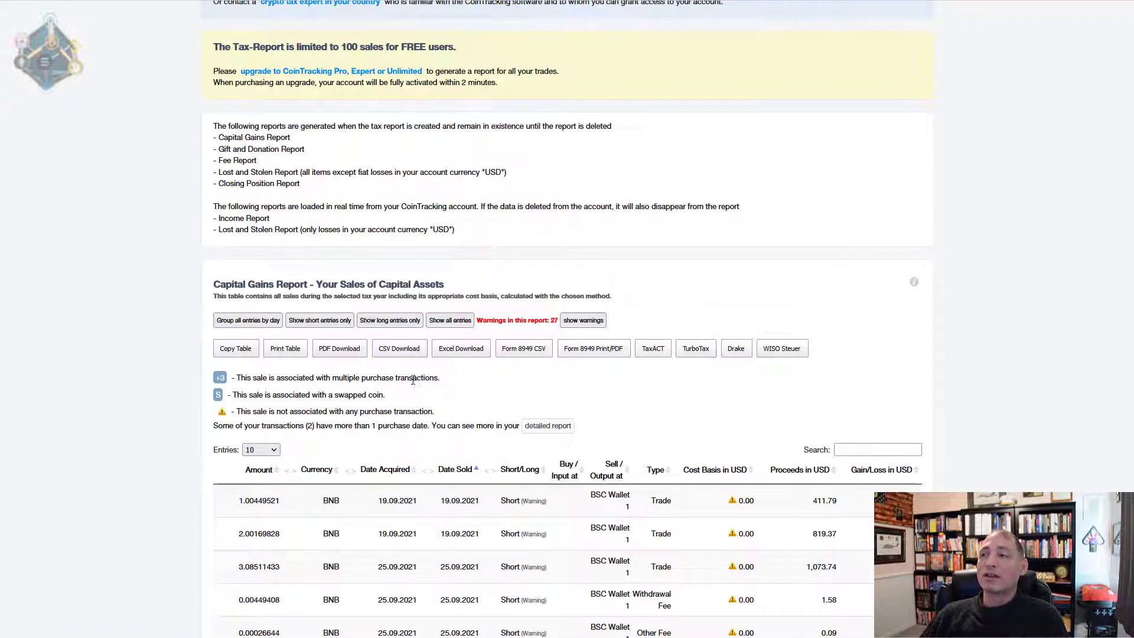
left_click(695, 354)
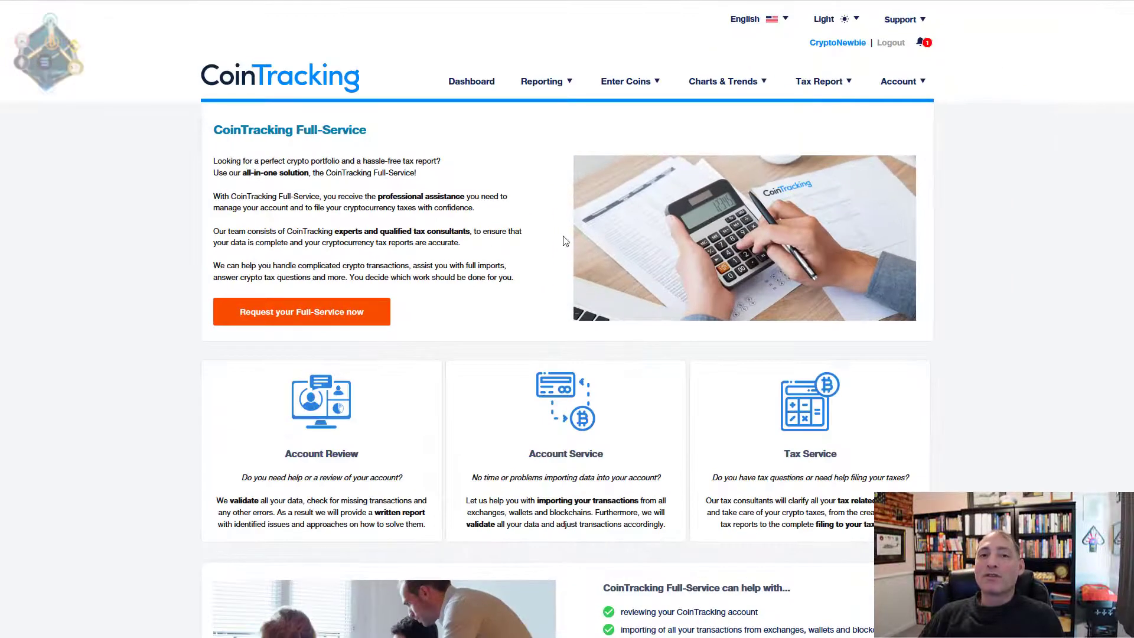
- Request the CoinTracking Full-Service for the United States and review the account review, account service and tax service offers
mouse_move(822, 80)
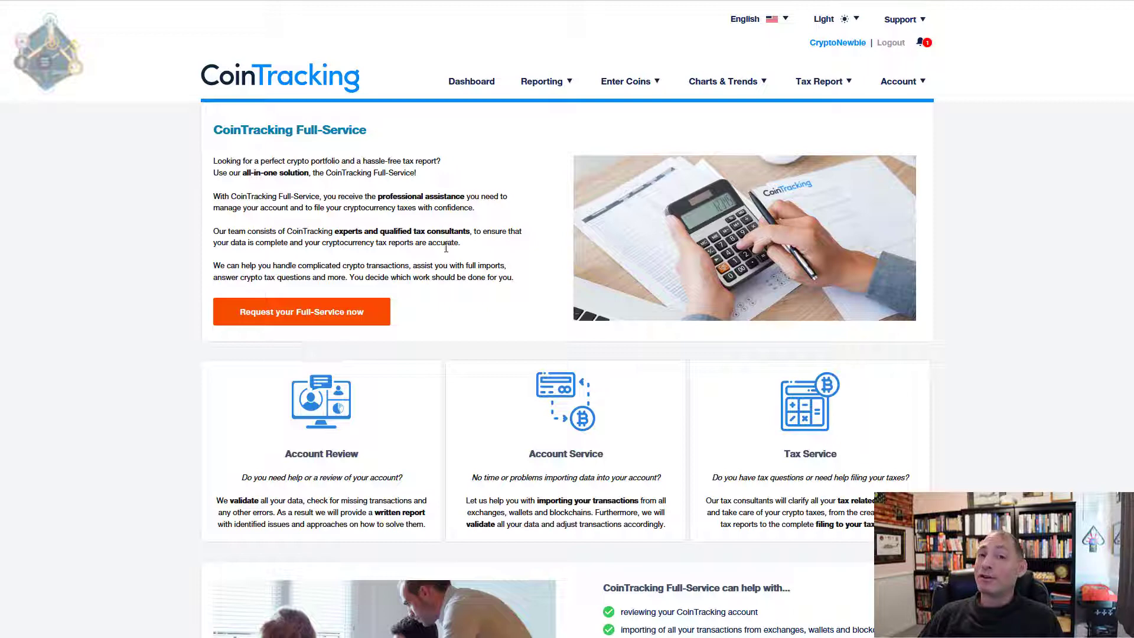
left_click(341, 317)
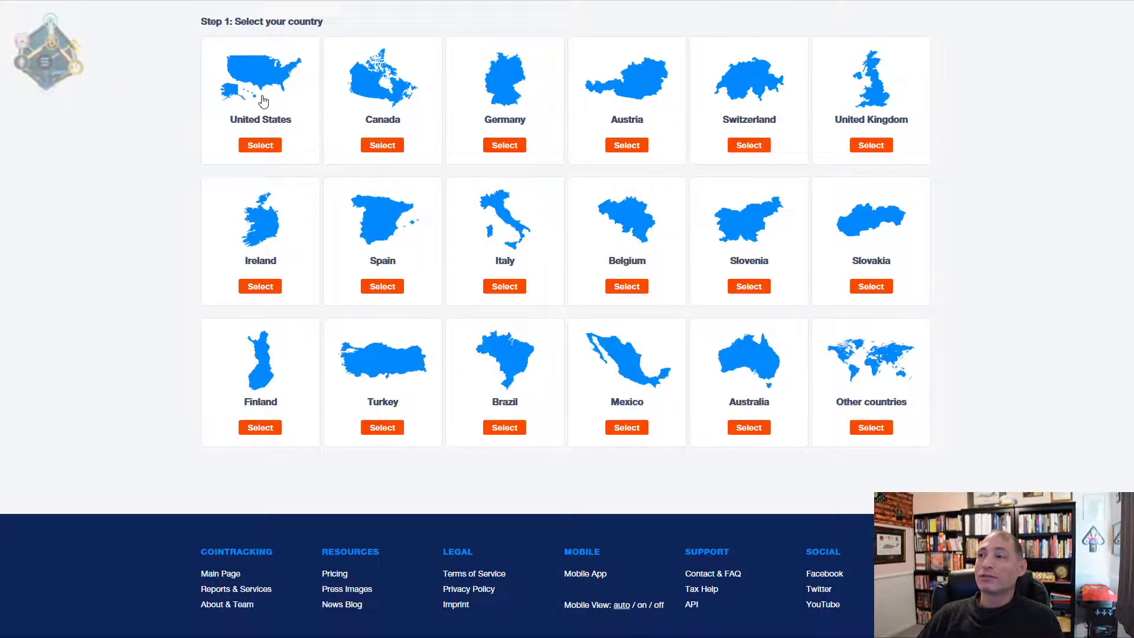
left_click(263, 102)
scroll(170, 357, "down", 1)
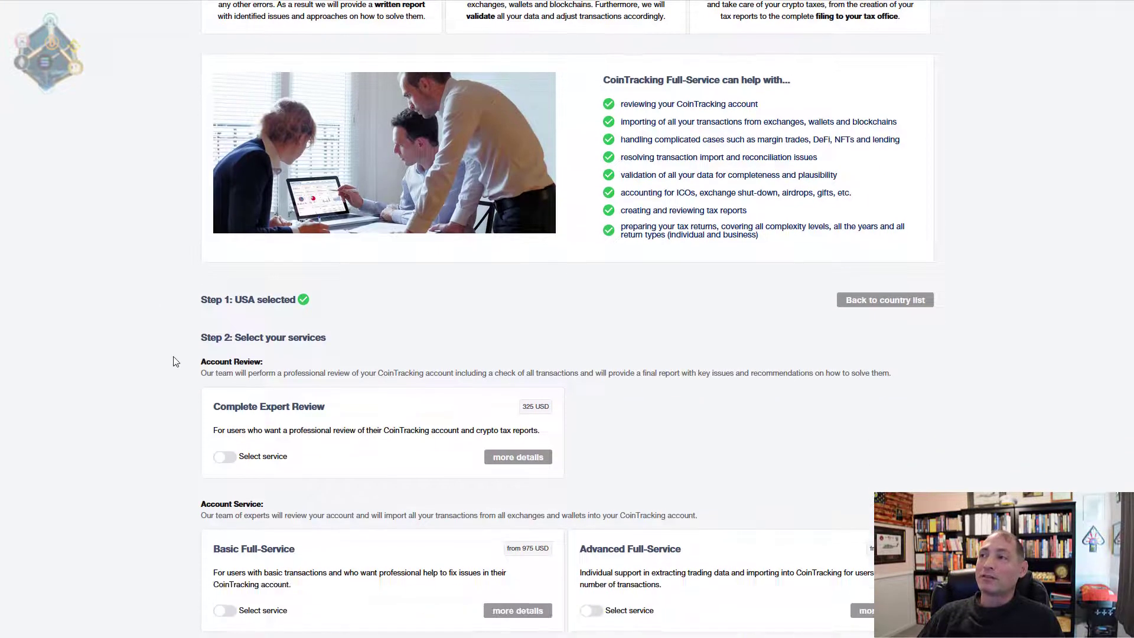
scroll(172, 434, "down", 1)
scroll(173, 435, "down", 1)
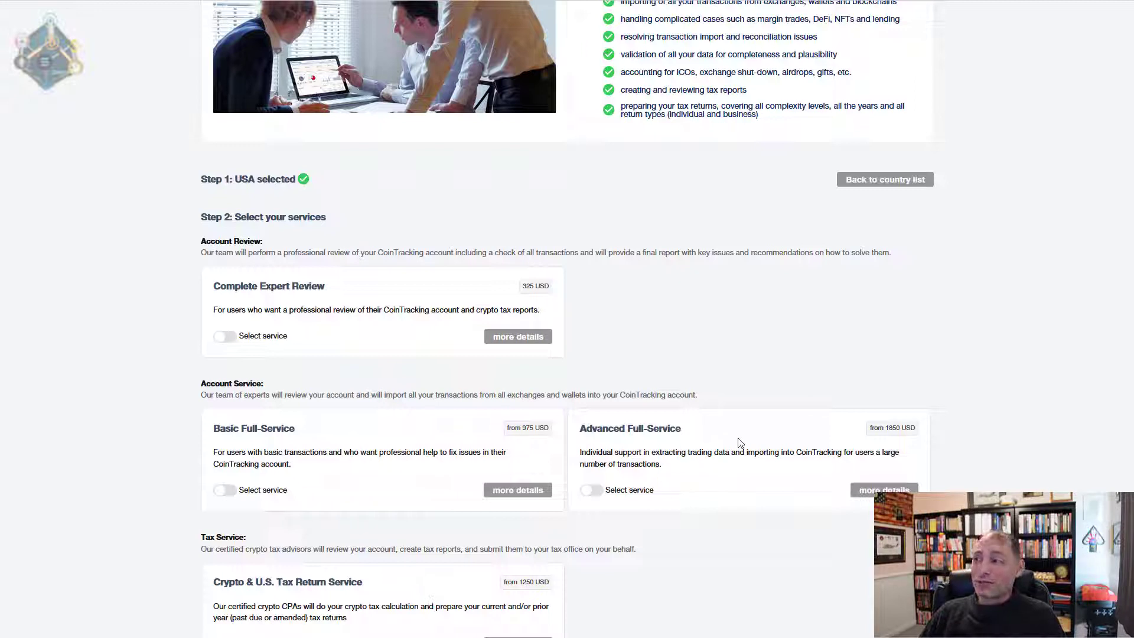
scroll(621, 529, "down", 2)
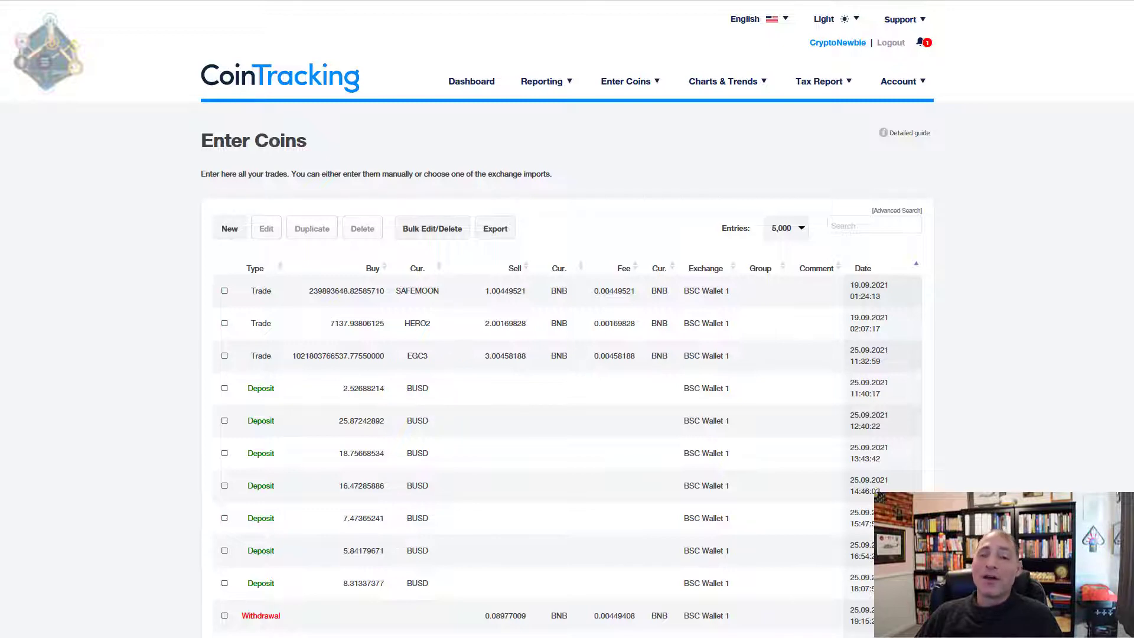
- Bulk delete all transactions of every wallet from the Enter Coins trade table, without any date conditions
left_click(436, 233)
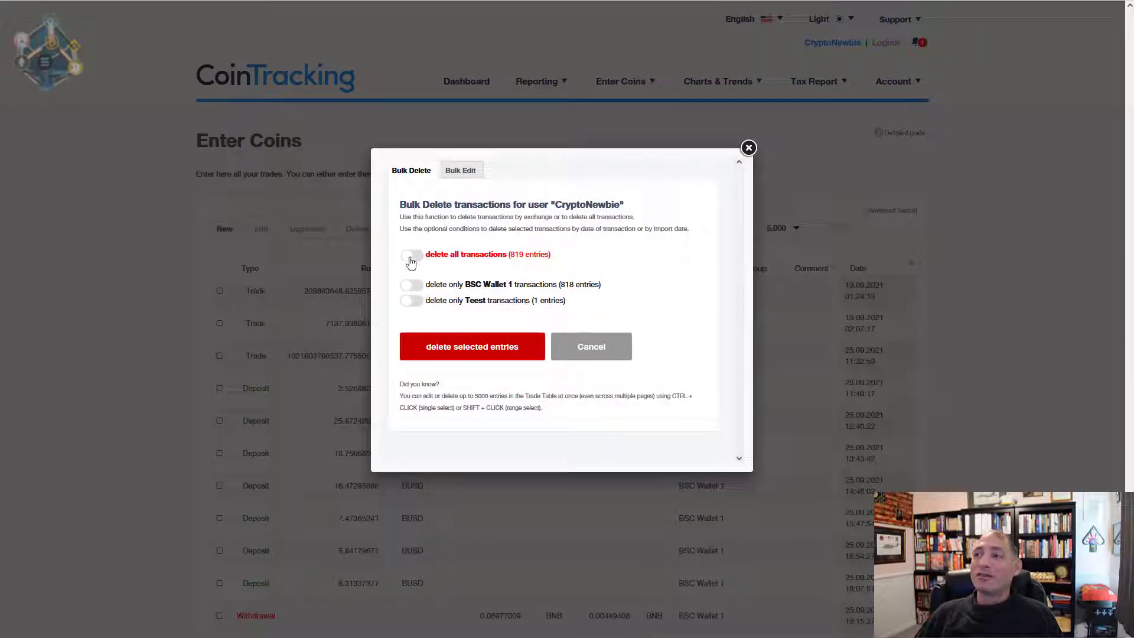
left_click(412, 258)
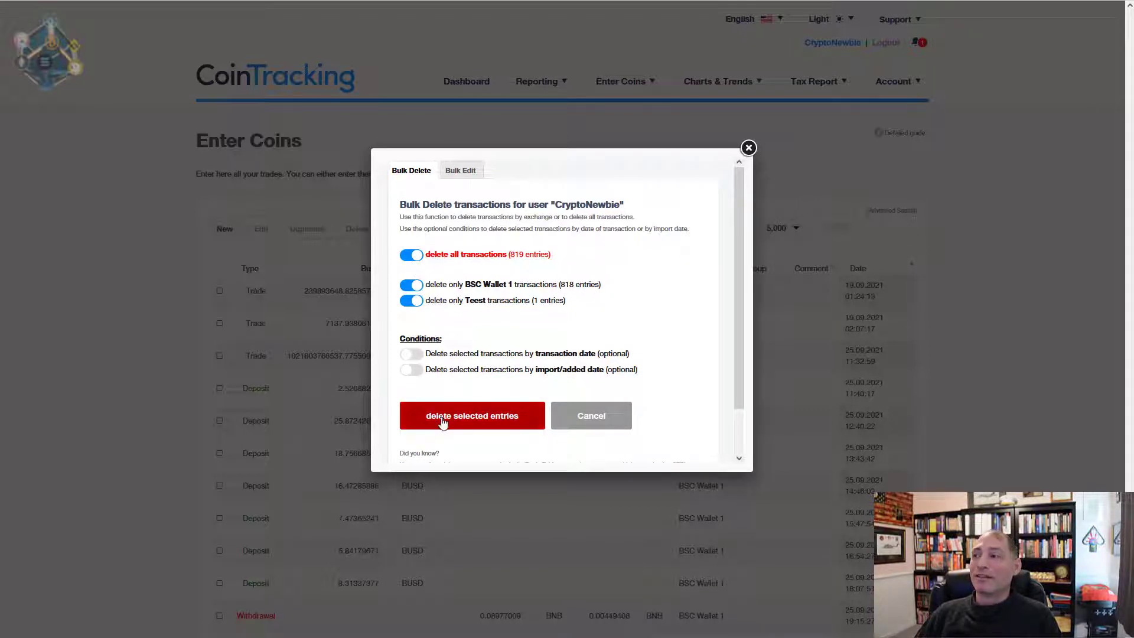
left_click(445, 424)
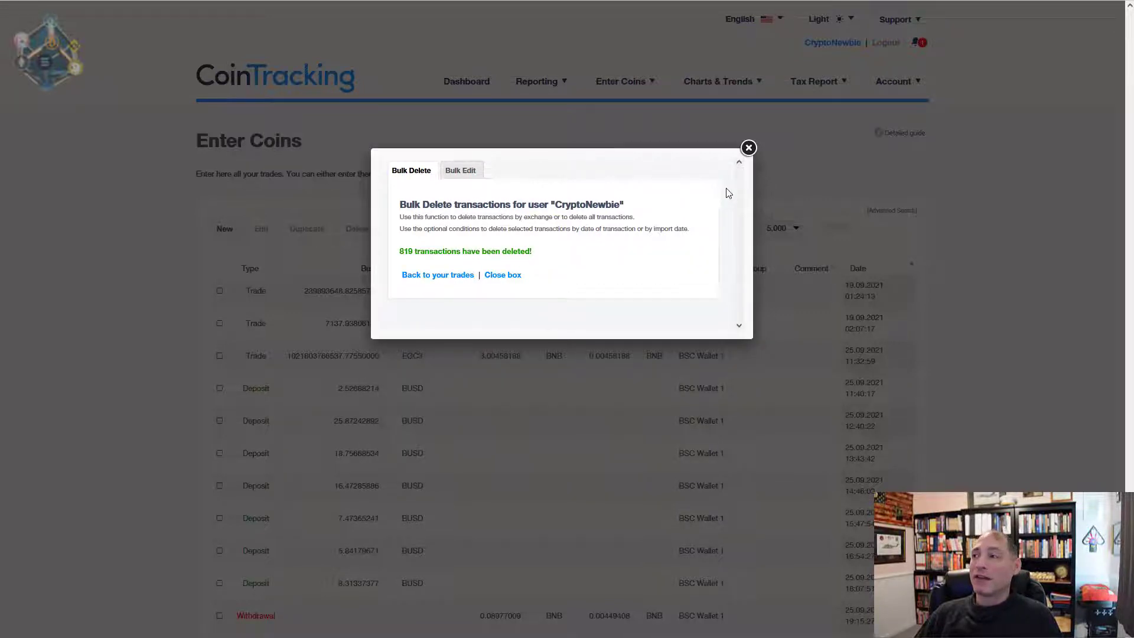
left_click(748, 148)
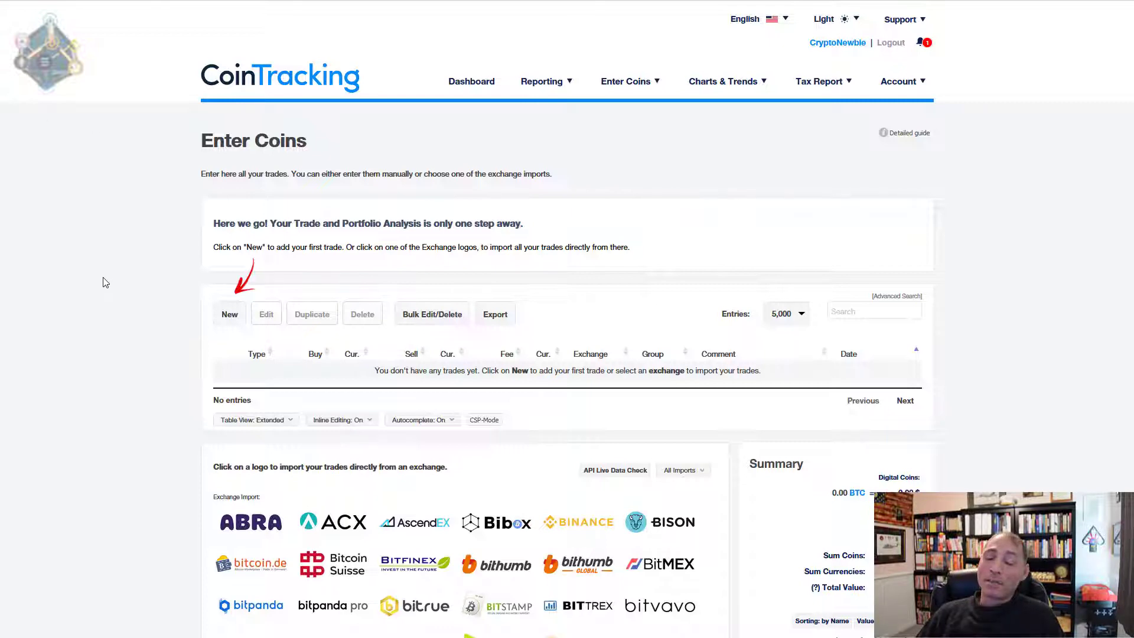
- Start a new transaction of type Deposit with an amount of 1000 in USD (US Dollar currency)
left_click(229, 314)
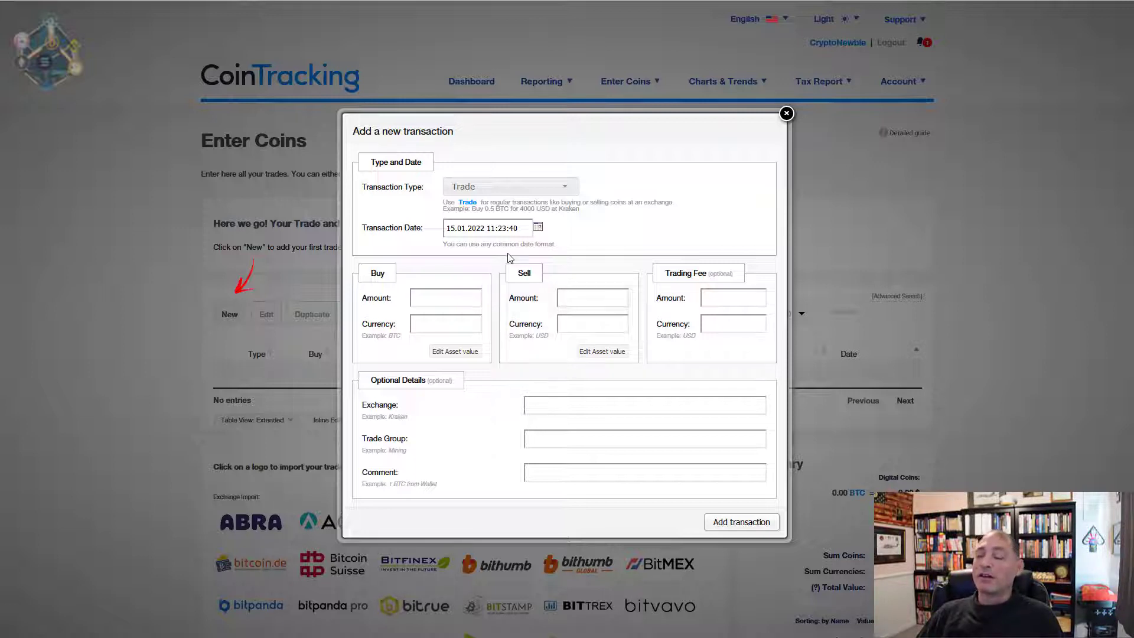
left_click(570, 187)
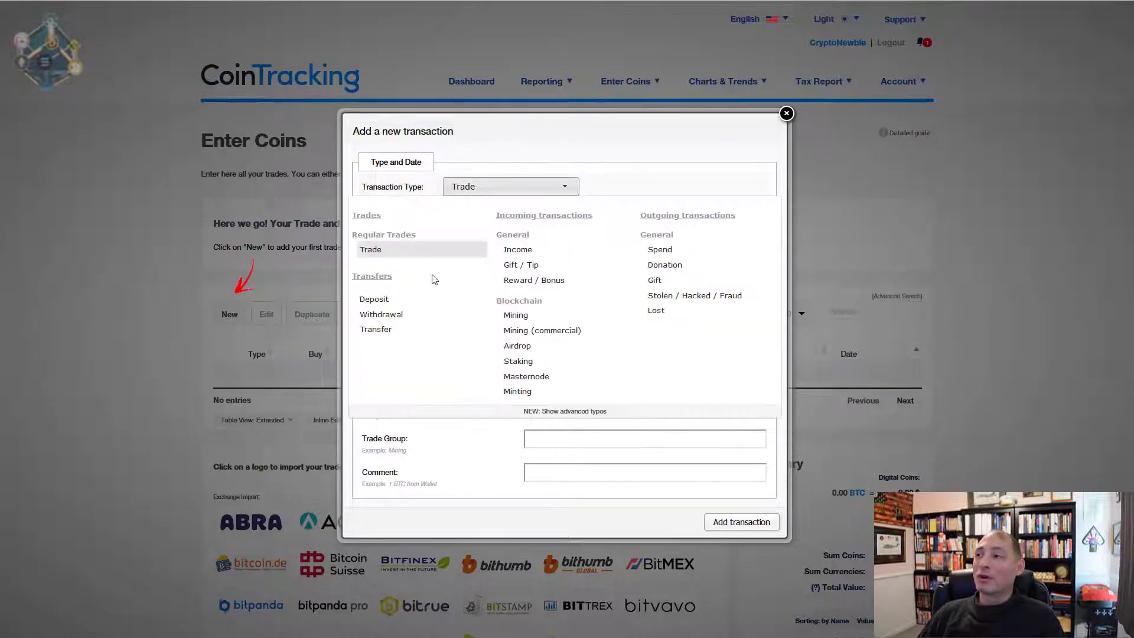
left_click(384, 304)
left_click(463, 301)
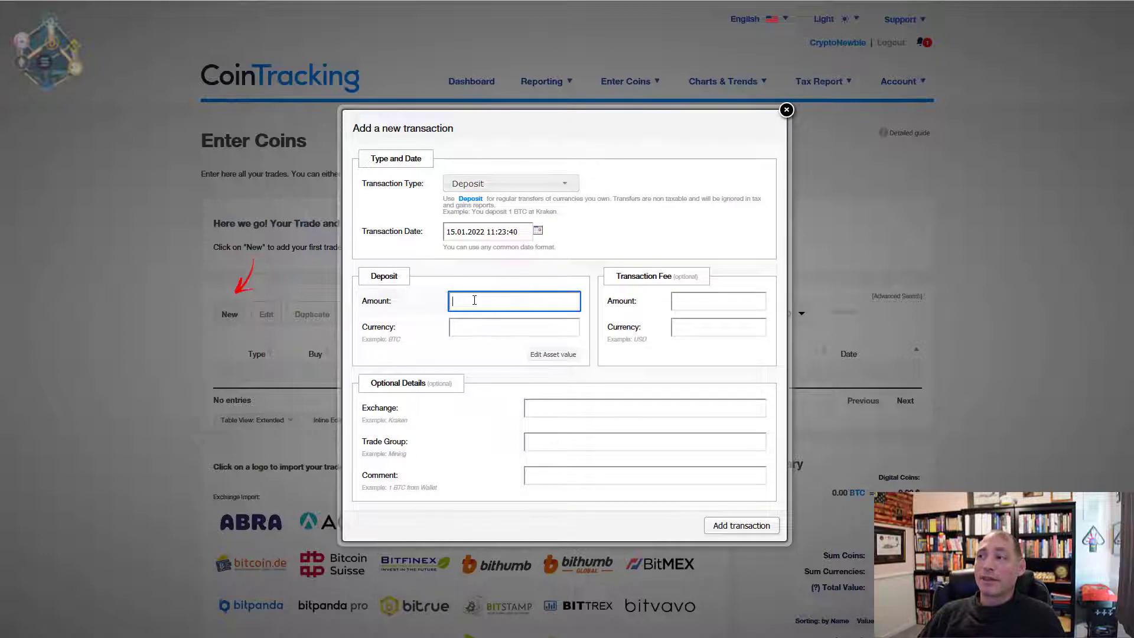
type("100")
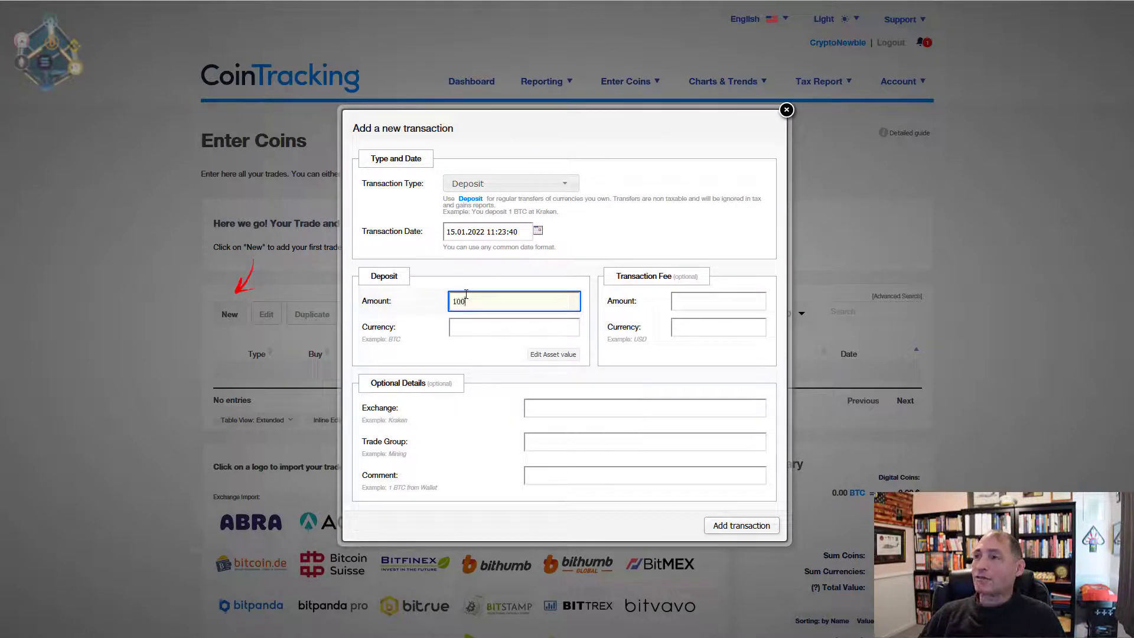
type("0")
left_click(471, 325)
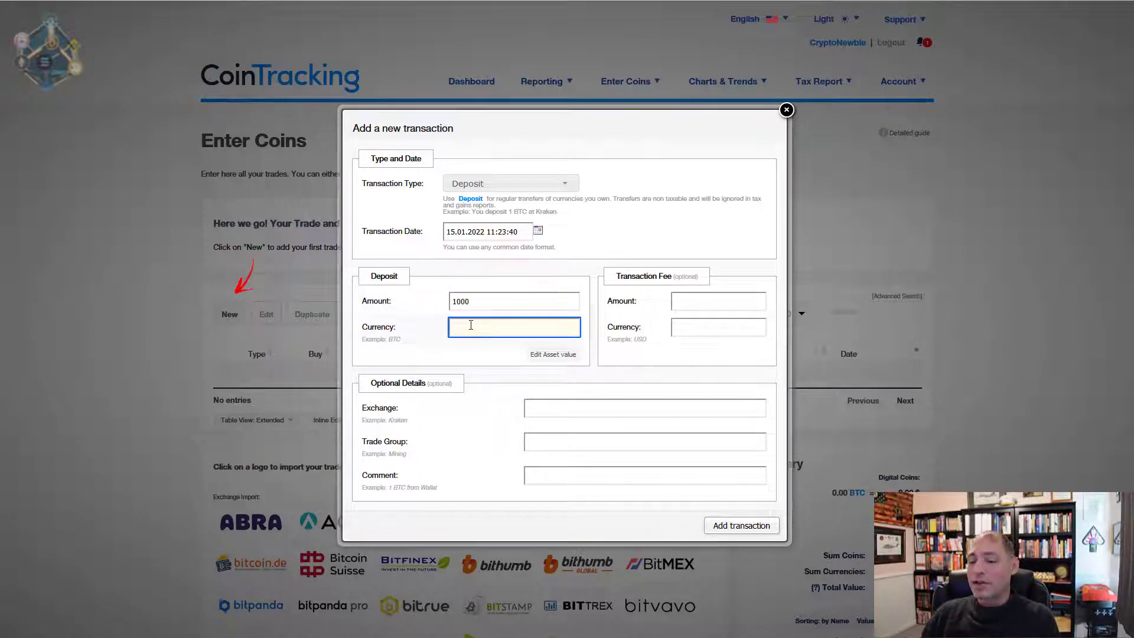
type("U")
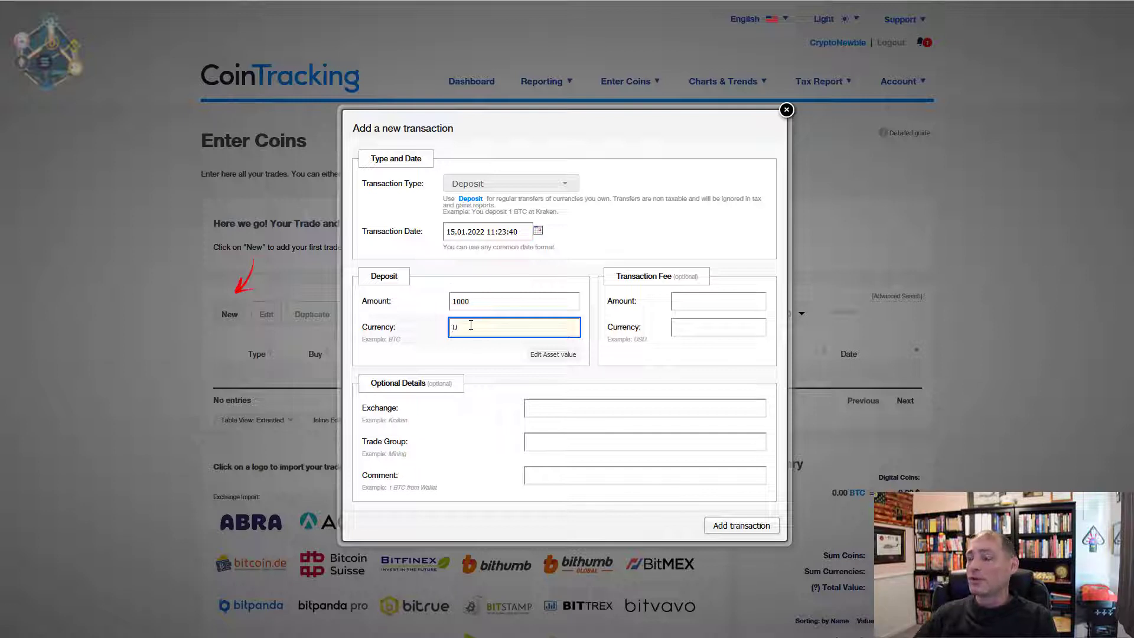
type("SD")
left_click(478, 347)
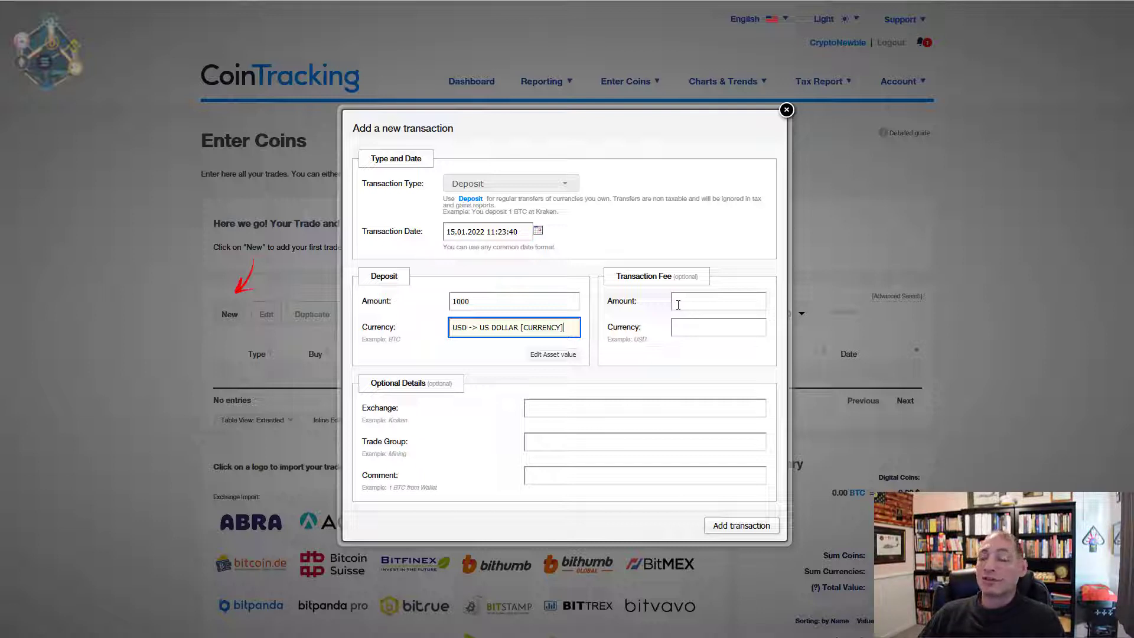
- Set the deposit's exchange to Trust Wallet and its comment to "Deposit of USD.", and add the transaction
left_click(552, 411)
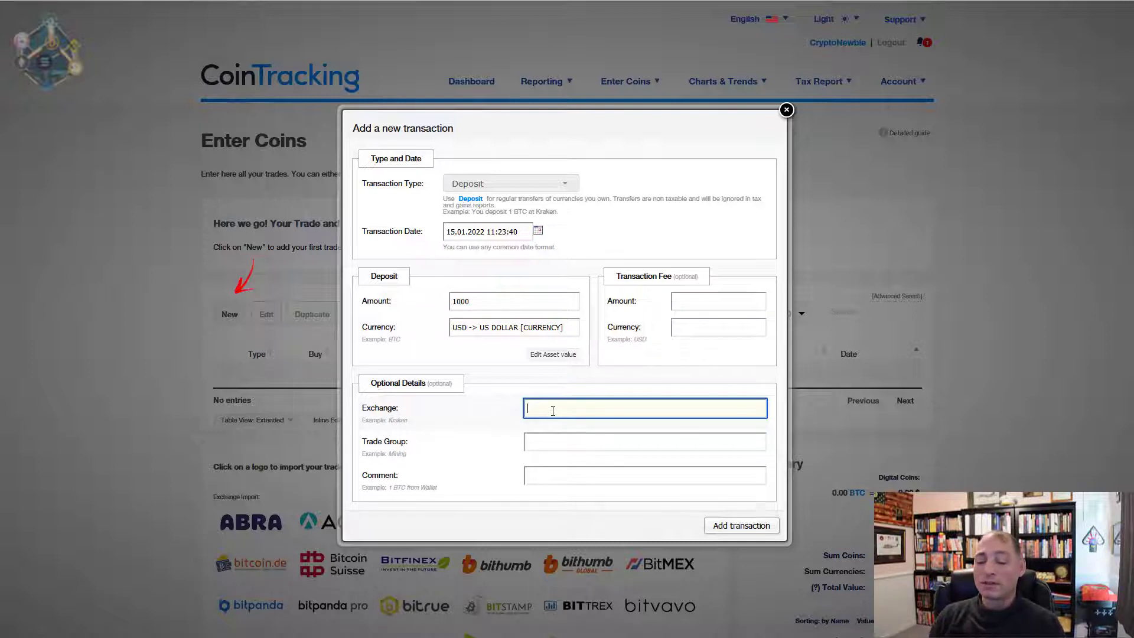
type("Tru")
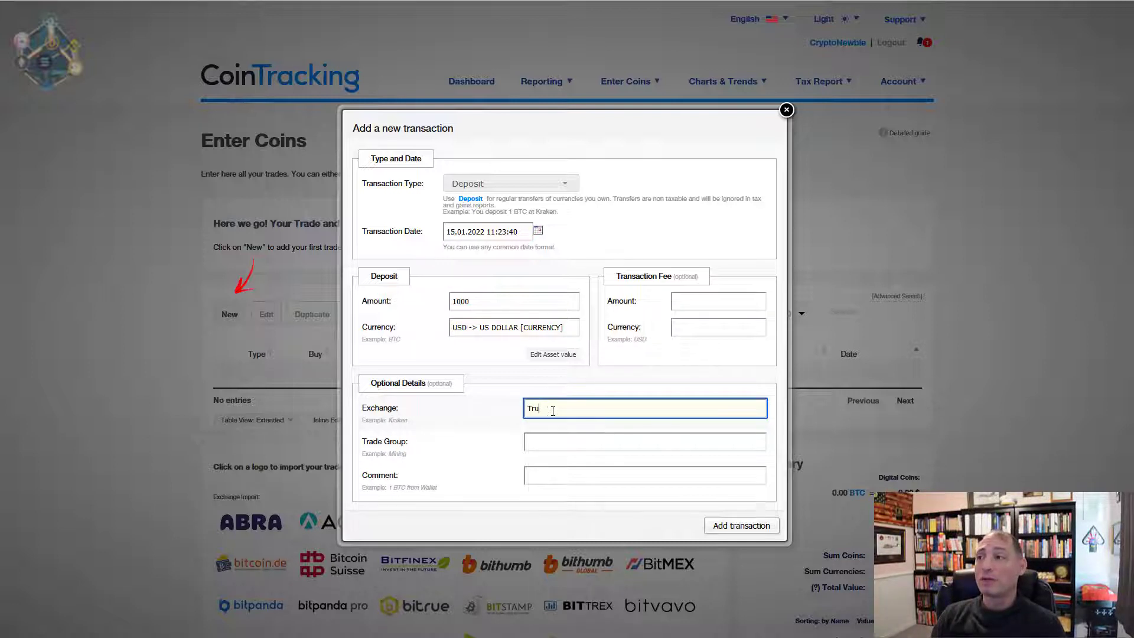
type("st Wallet")
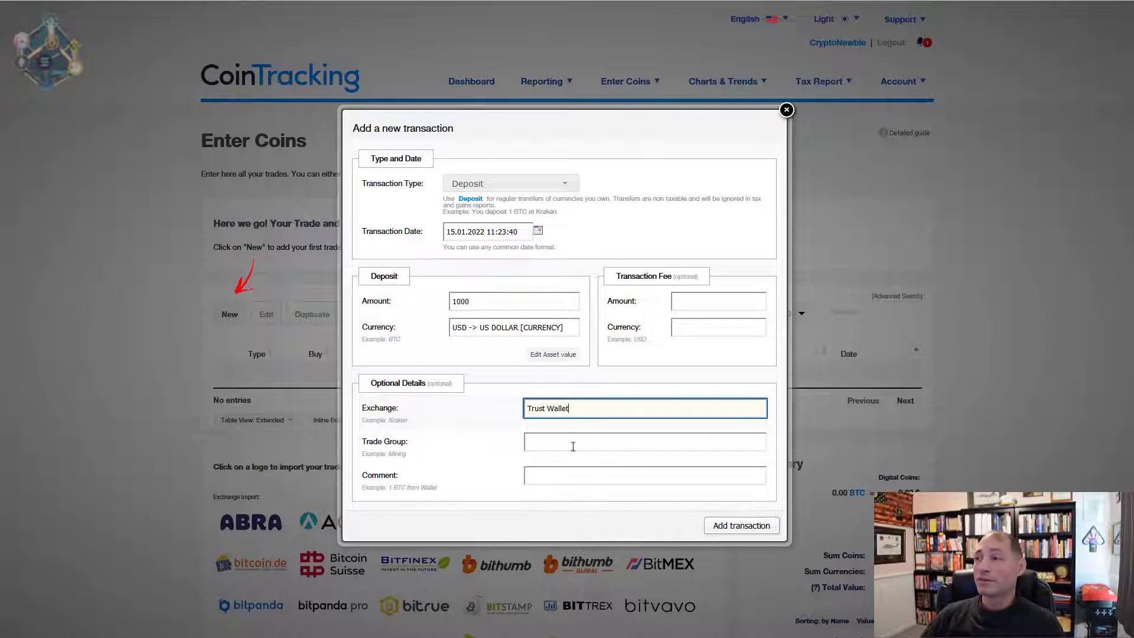
left_click(566, 474)
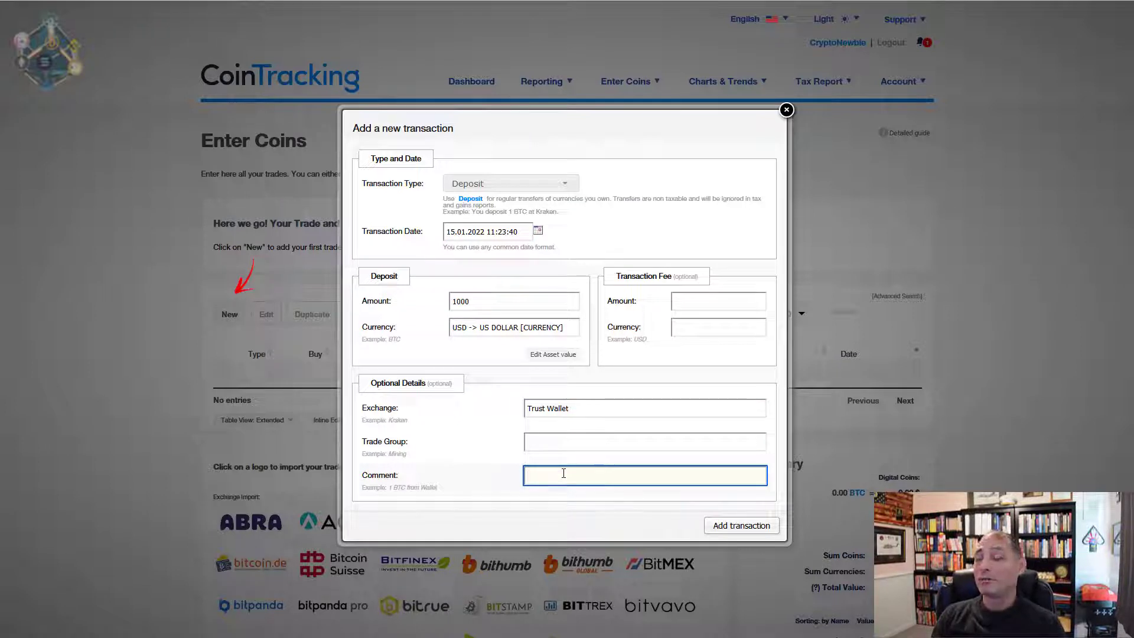
type("Deposit ")
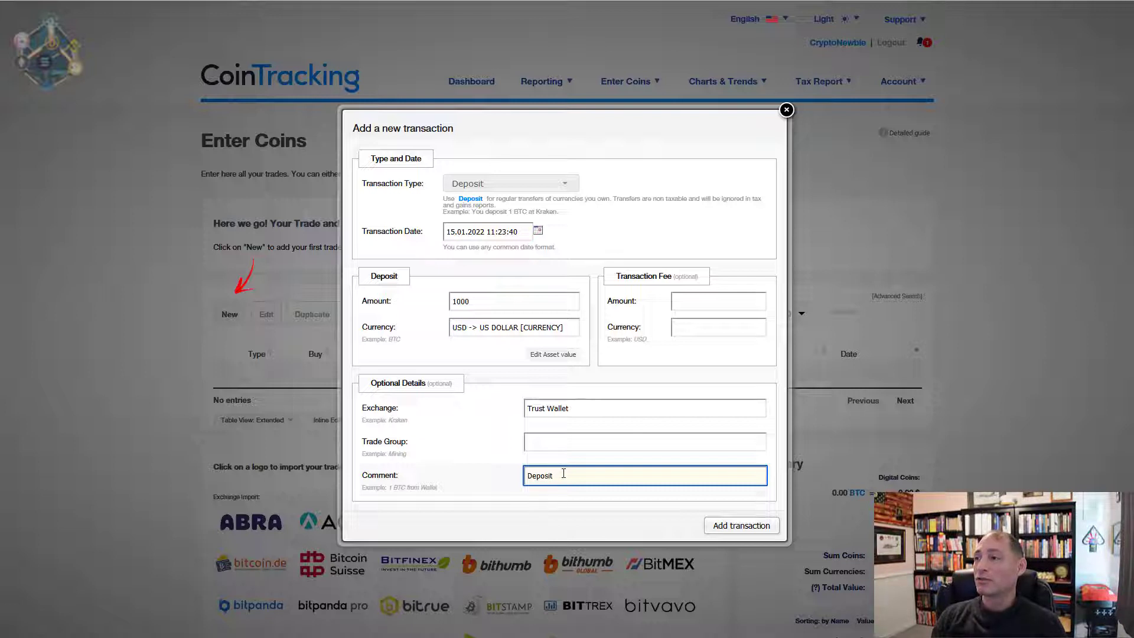
type("of USD.")
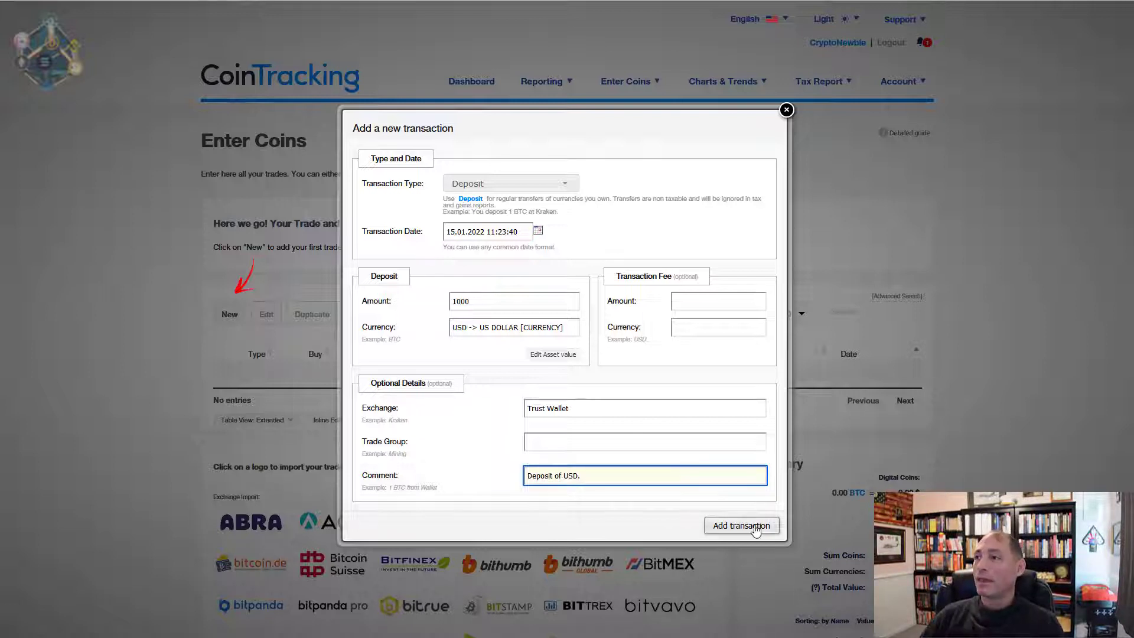
left_click(754, 527)
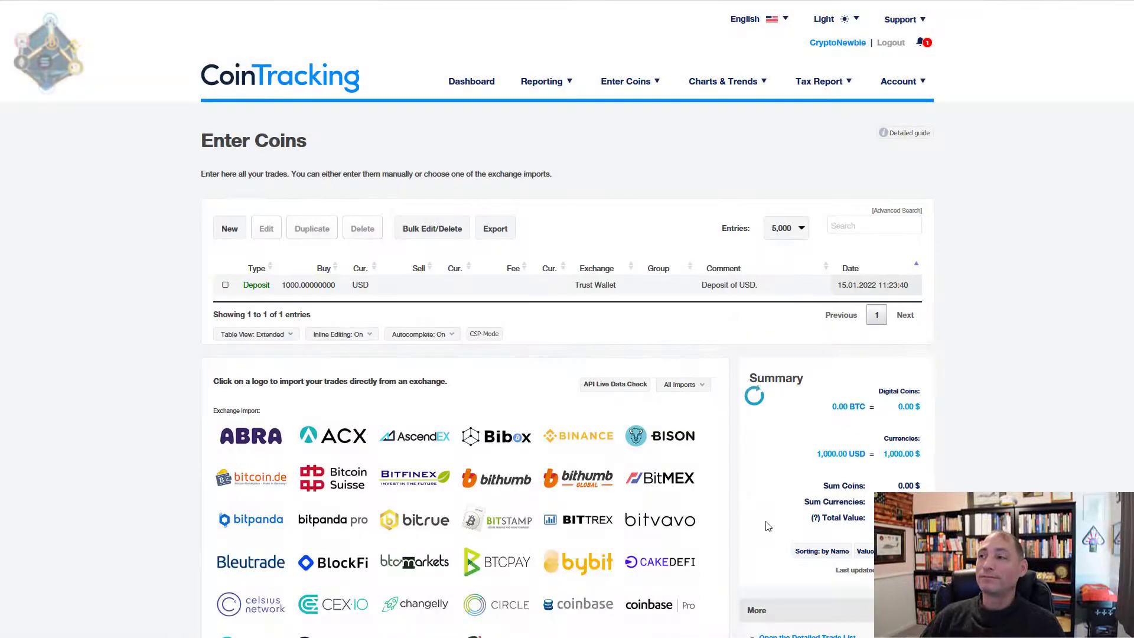
- Start a new transaction of type Trade with a buy amount of 2 in the BNB coin
left_click(220, 235)
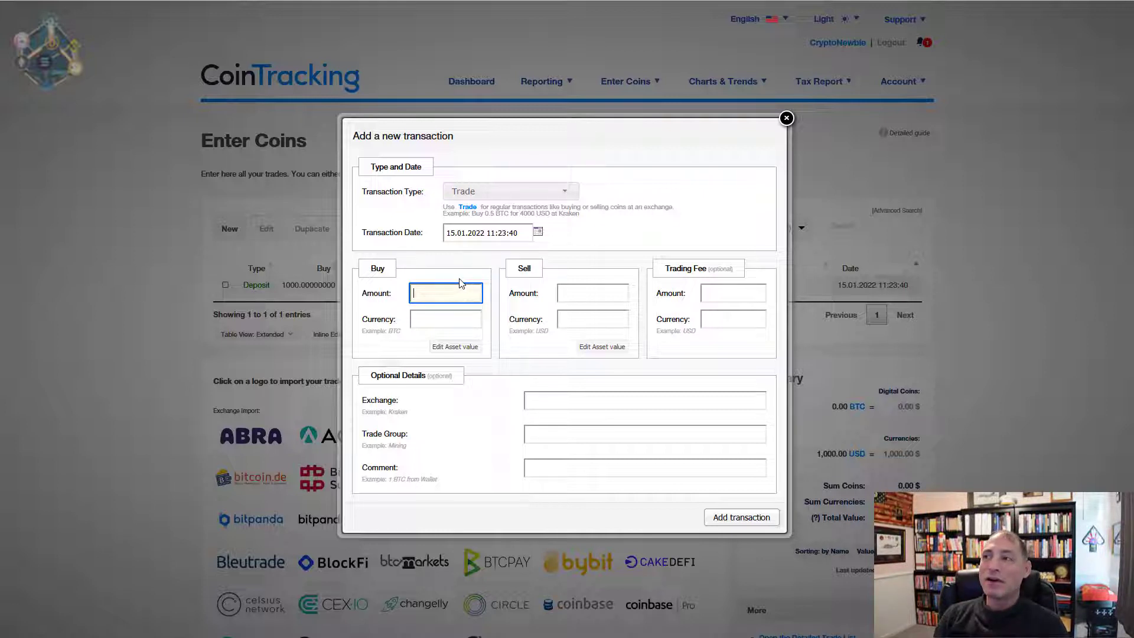
type("2")
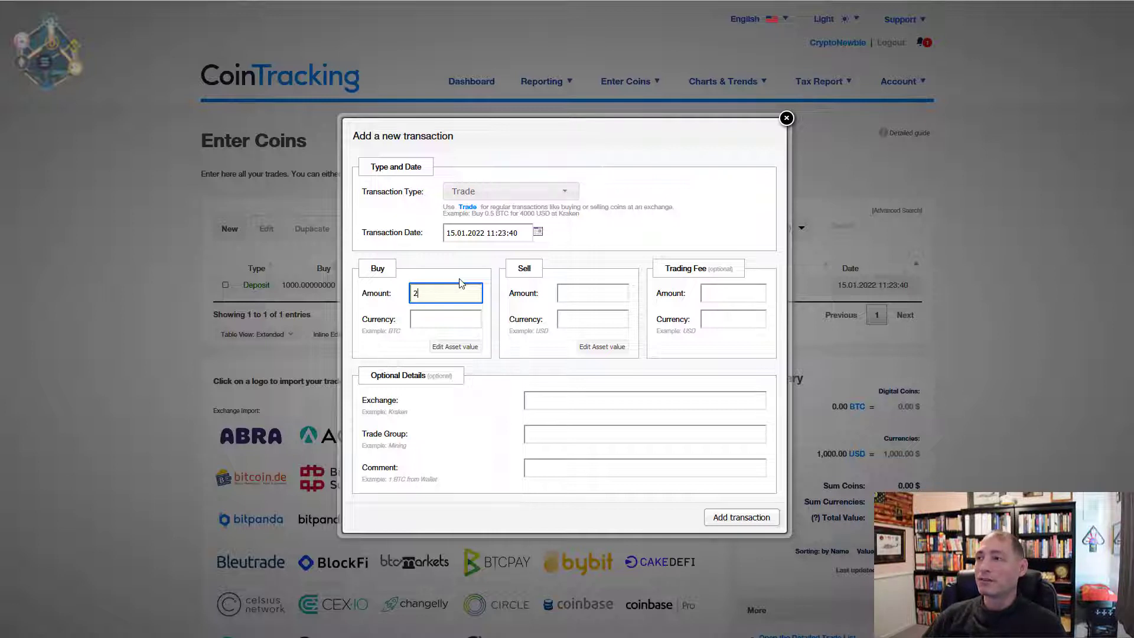
left_click(454, 319)
type("BNB")
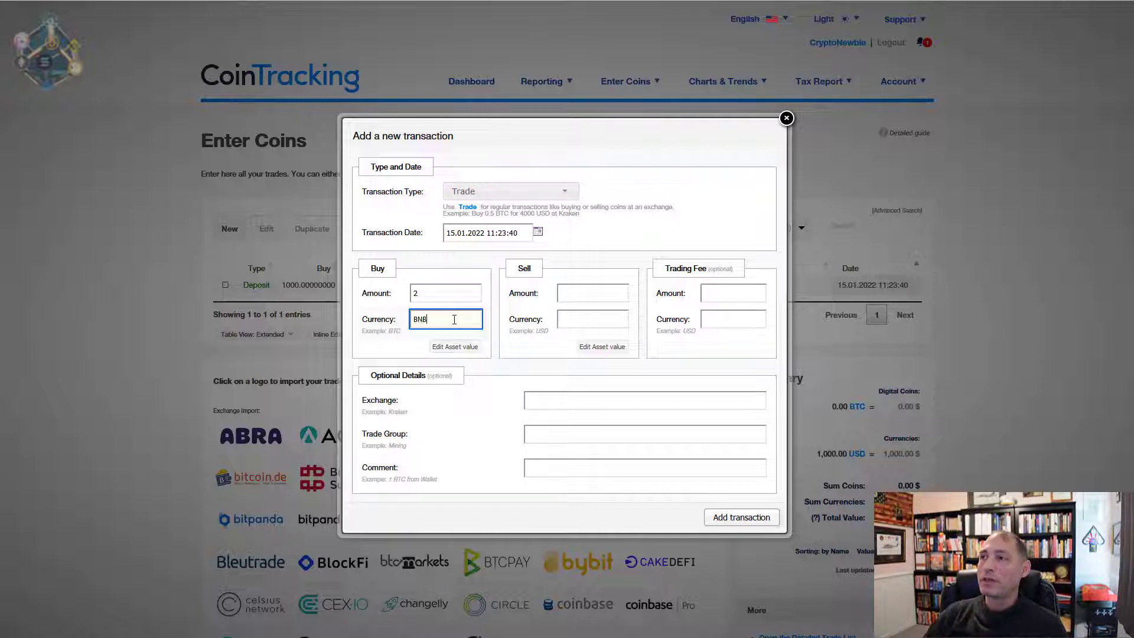
left_click(441, 338)
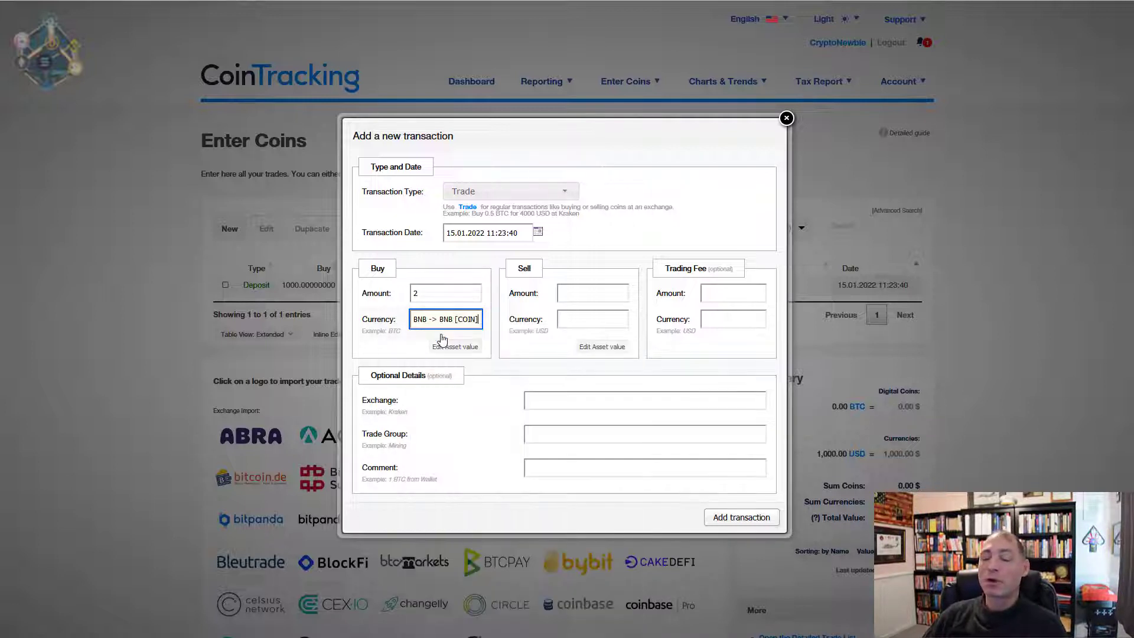
- Set the trade's sell side to 975 in USD (US Dollar currency)
left_click(569, 294)
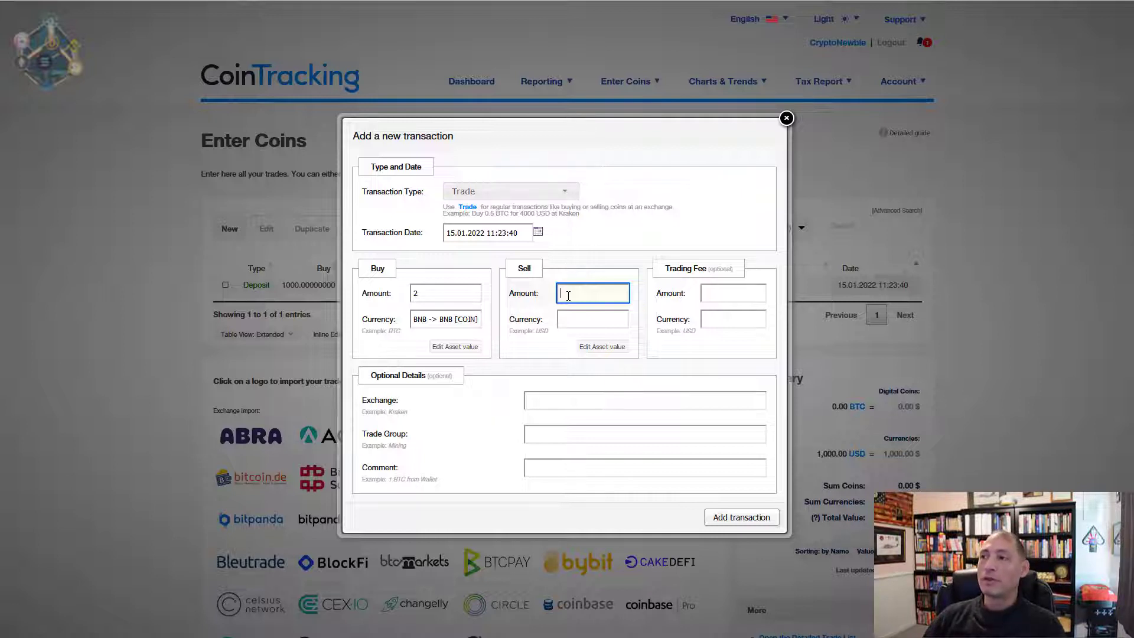
type("97")
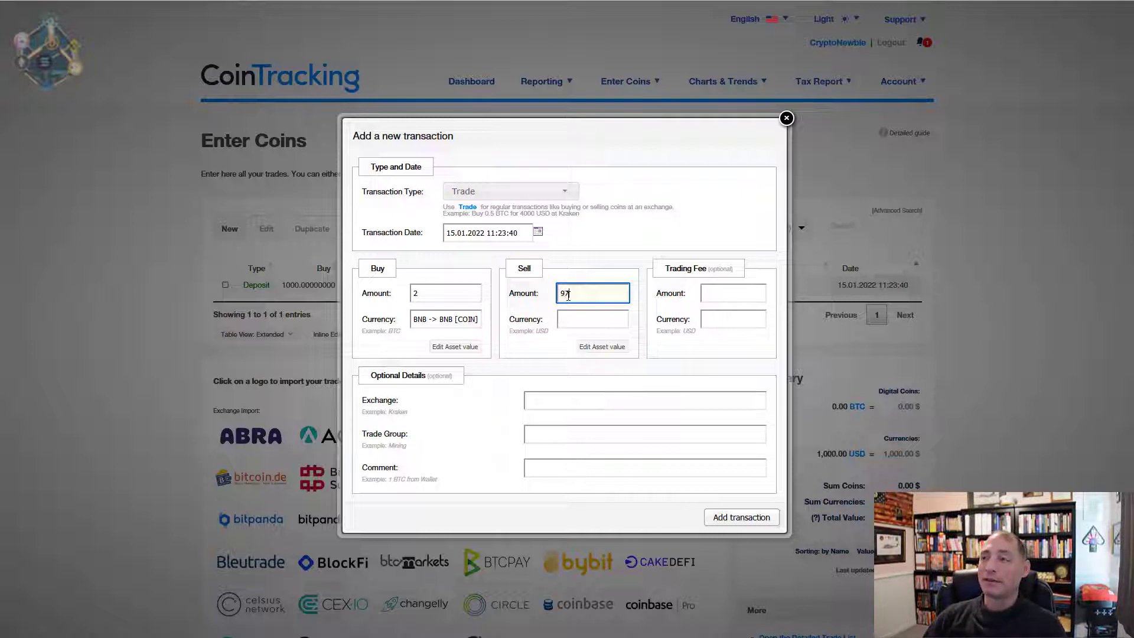
type("5")
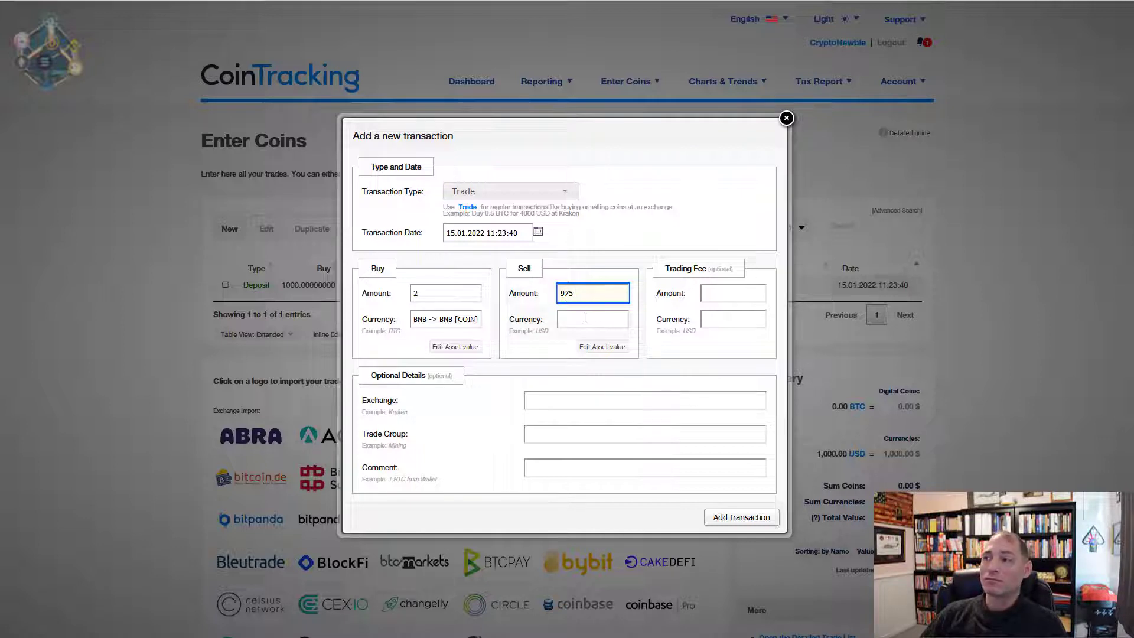
left_click(584, 318)
type("USD")
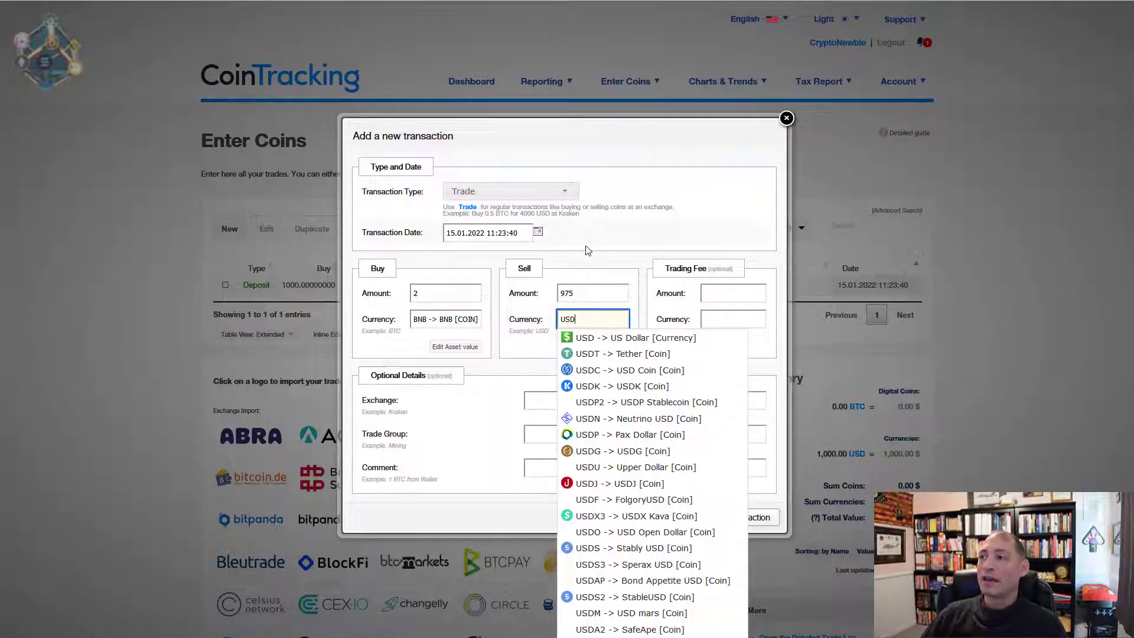
left_click(604, 339)
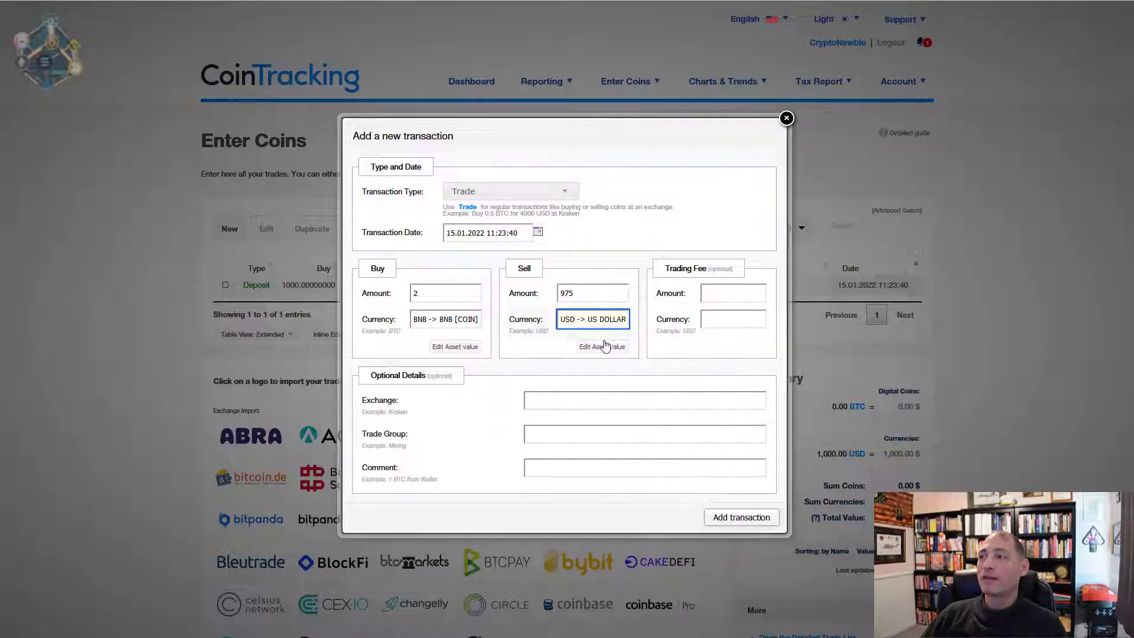
- Set the trade's trading fee to 25 in USD (US Dollar currency)
left_click(712, 293)
type("25")
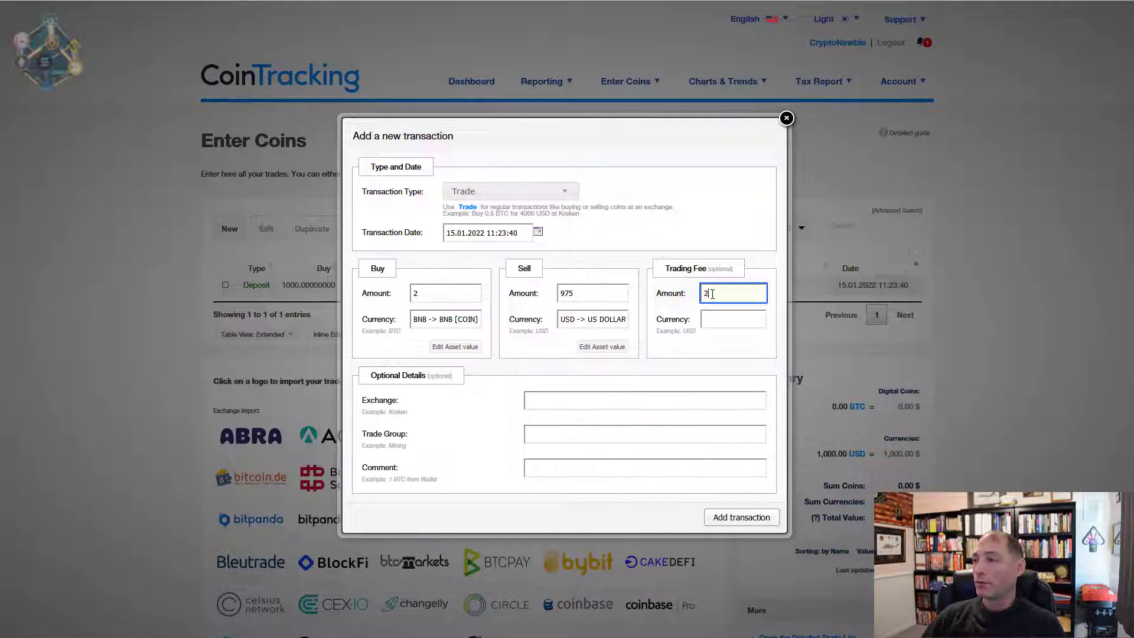
left_click(721, 323)
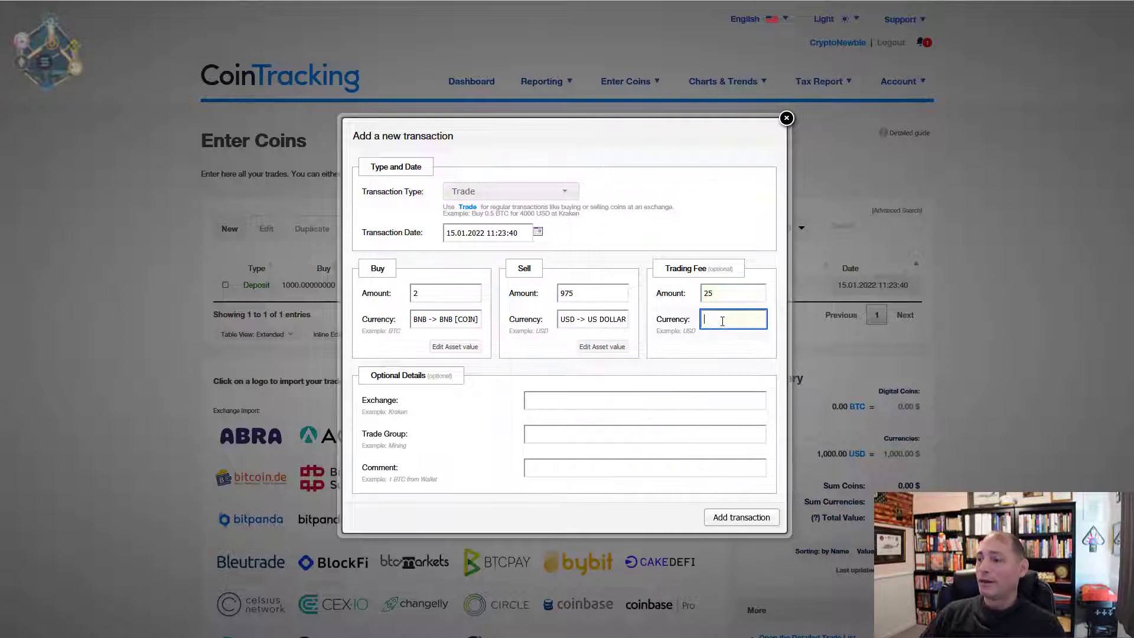
type("USD")
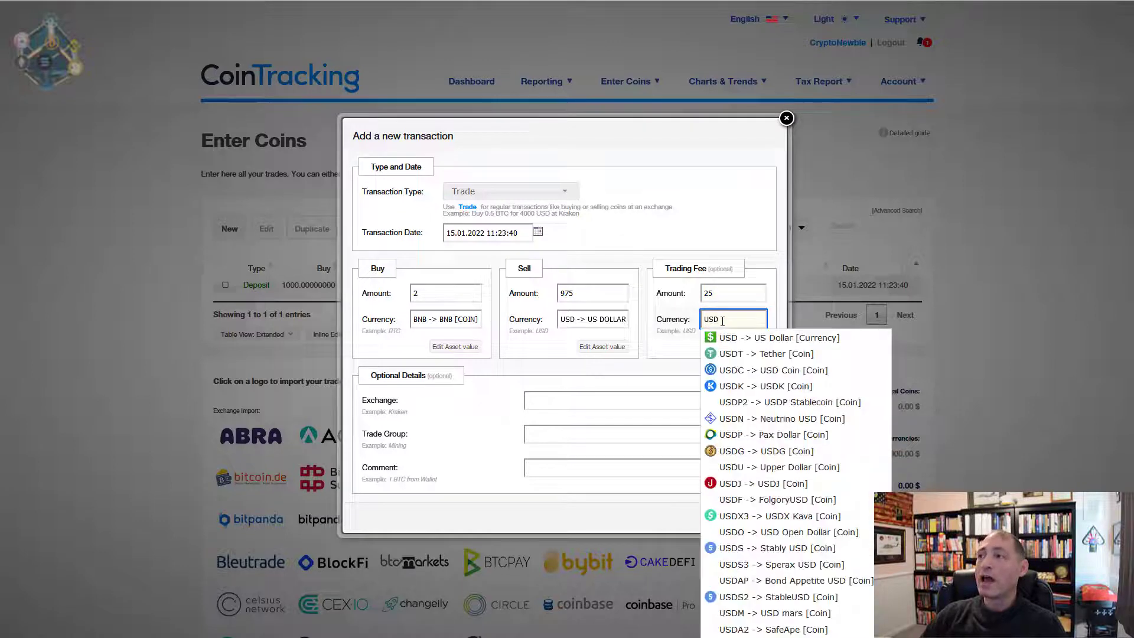
left_click(725, 339)
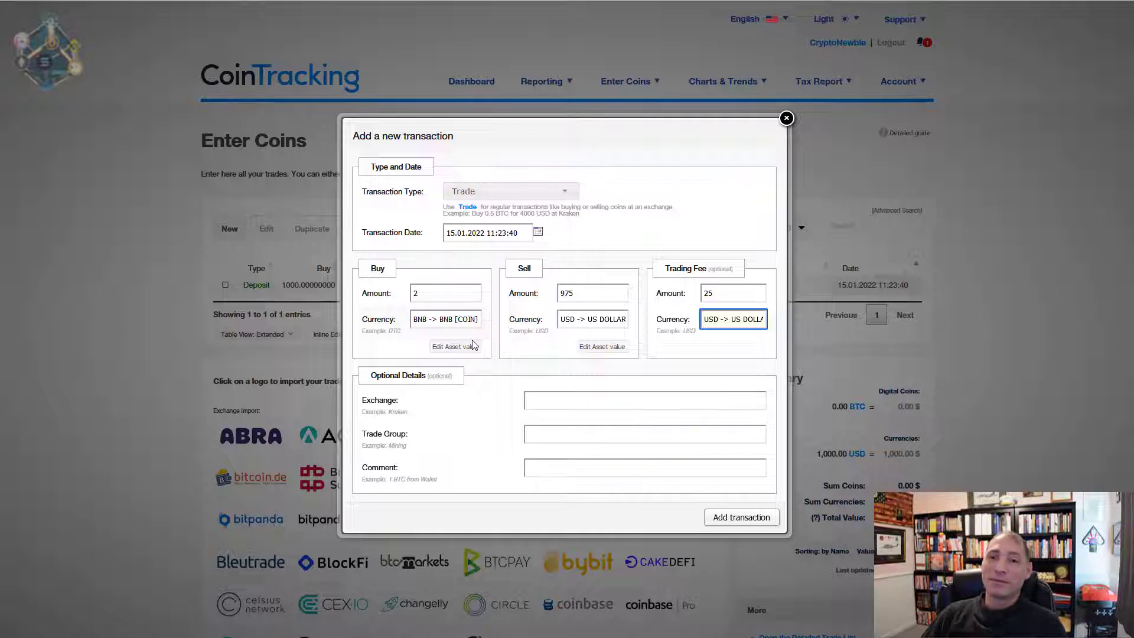
- Set the trade's exchange to Trust Wallet and its comment to "Buying BNB with TW/Moonpay.", and add the transaction
left_click(539, 399)
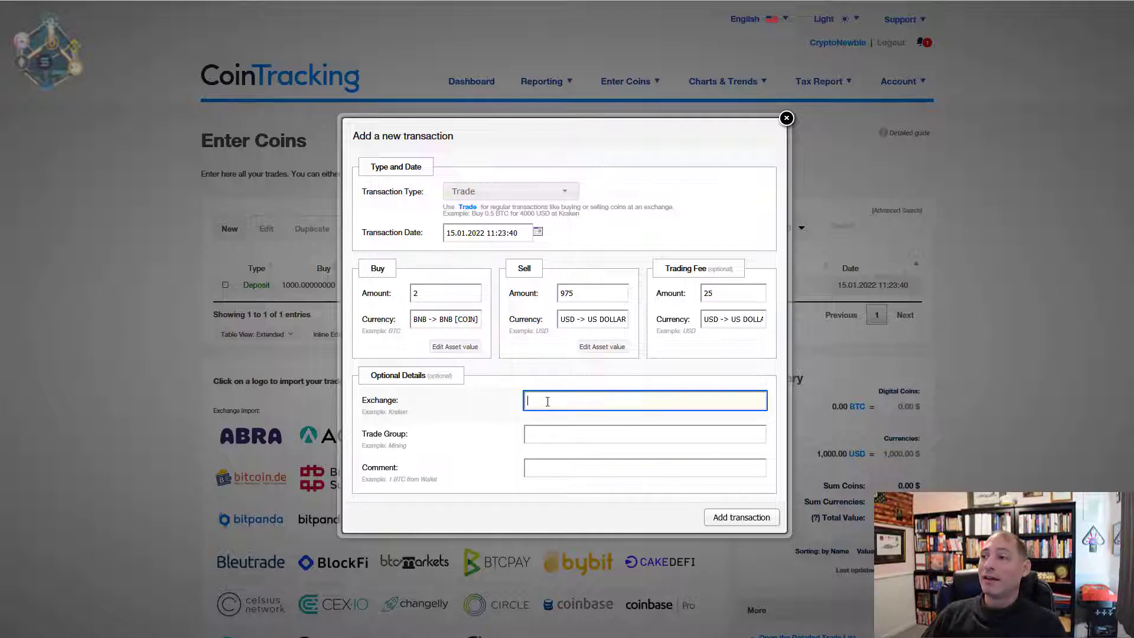
type("Trust Wallet")
left_click(557, 467)
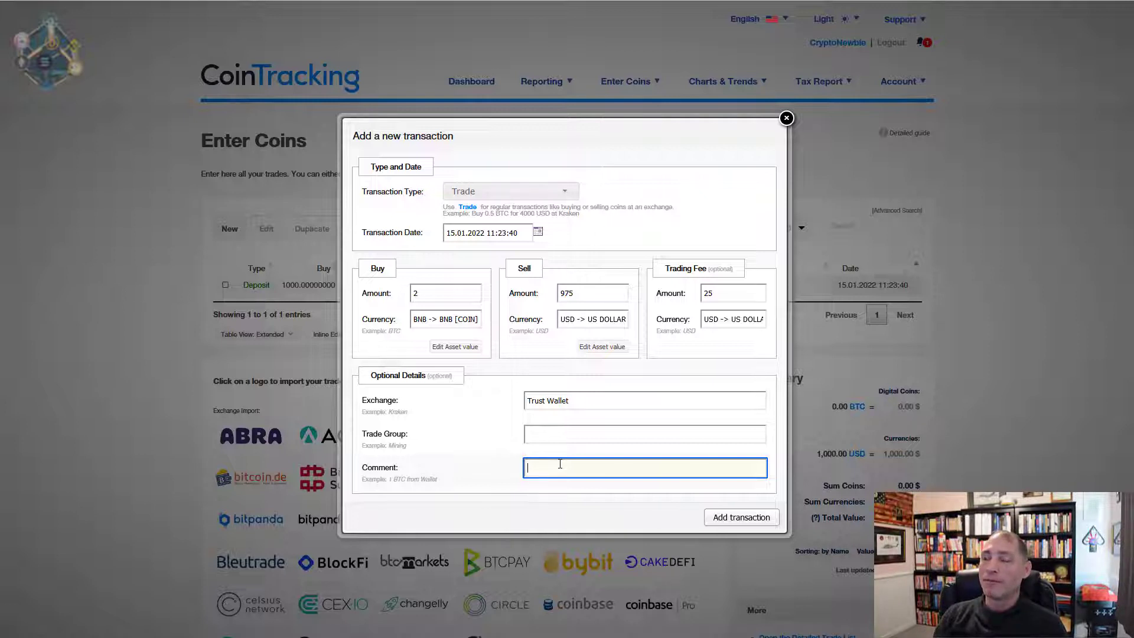
type("Buying ")
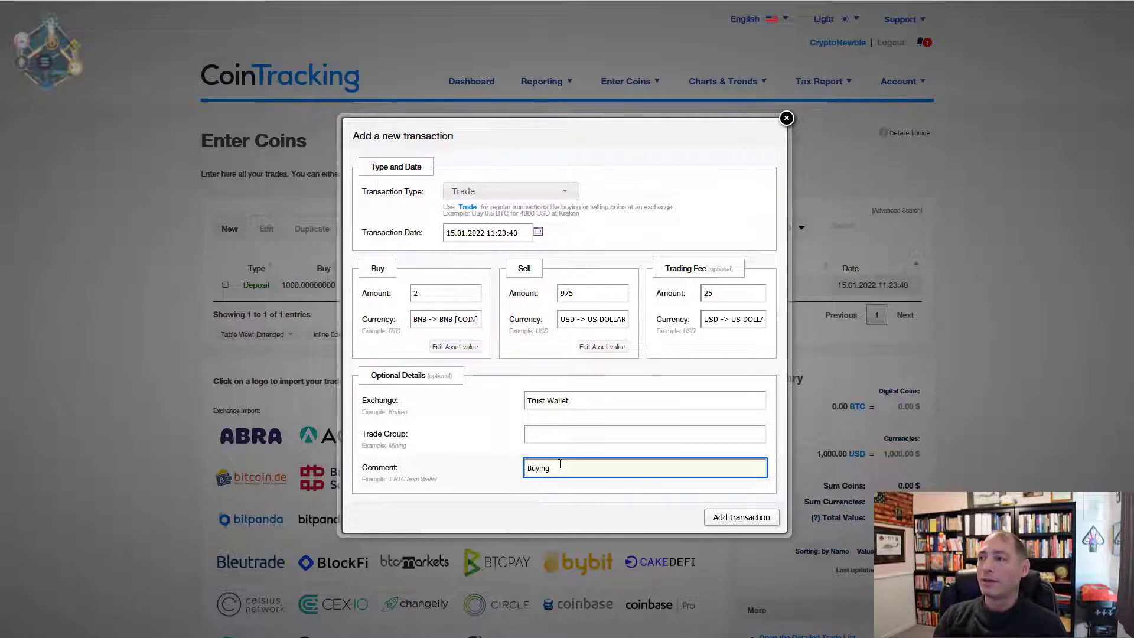
type("BNB with W")
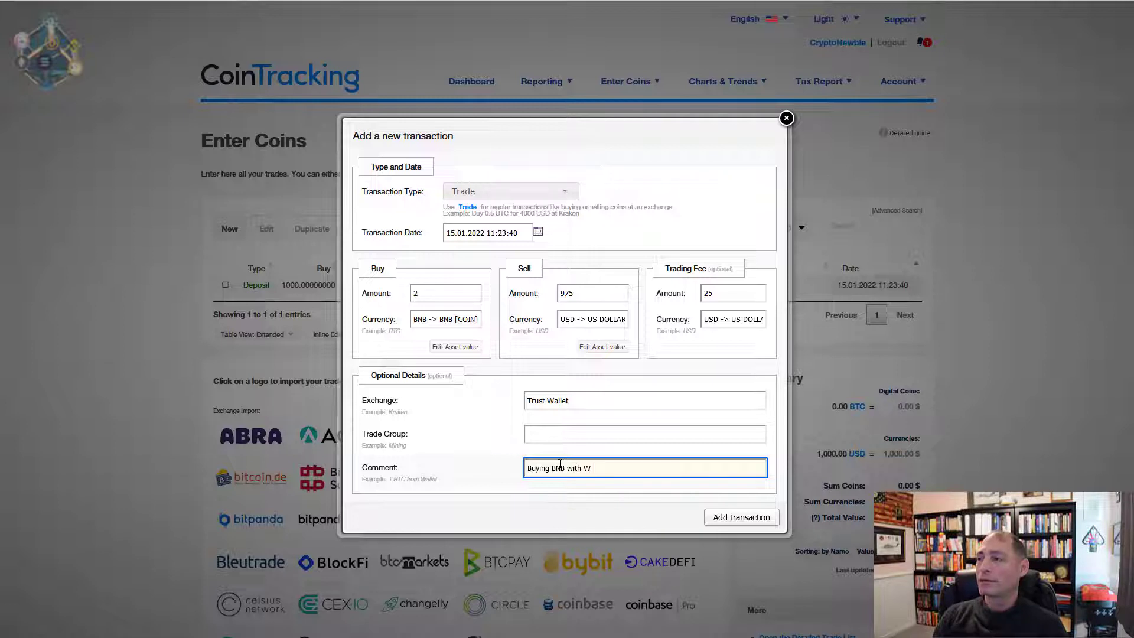
key("BackSpace")
type("TW/Moonpay.")
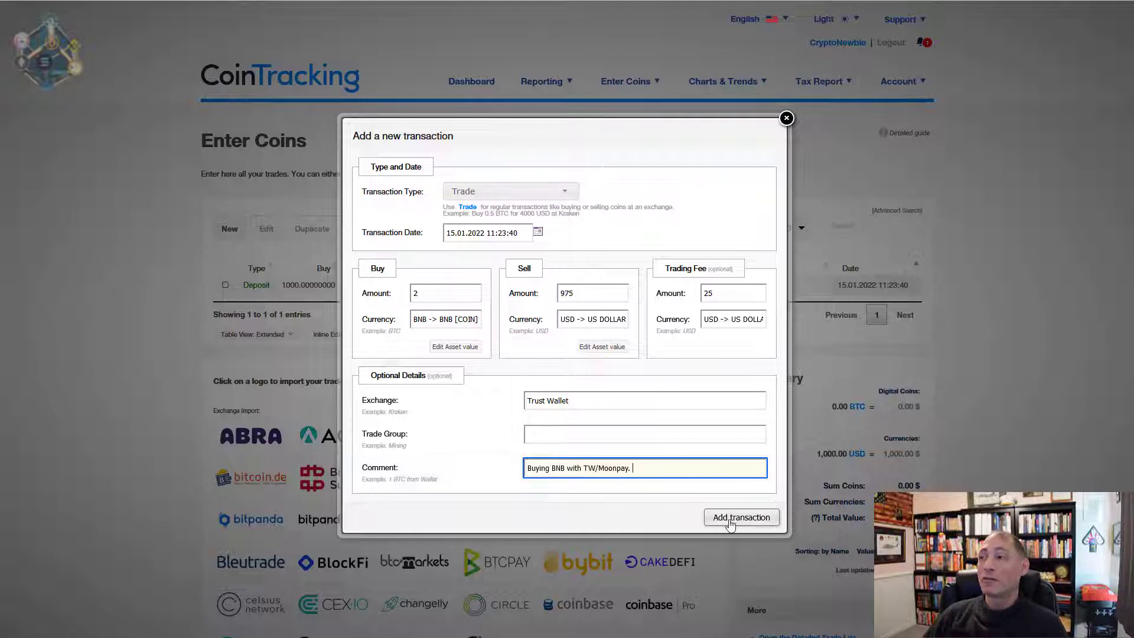
left_click(730, 524)
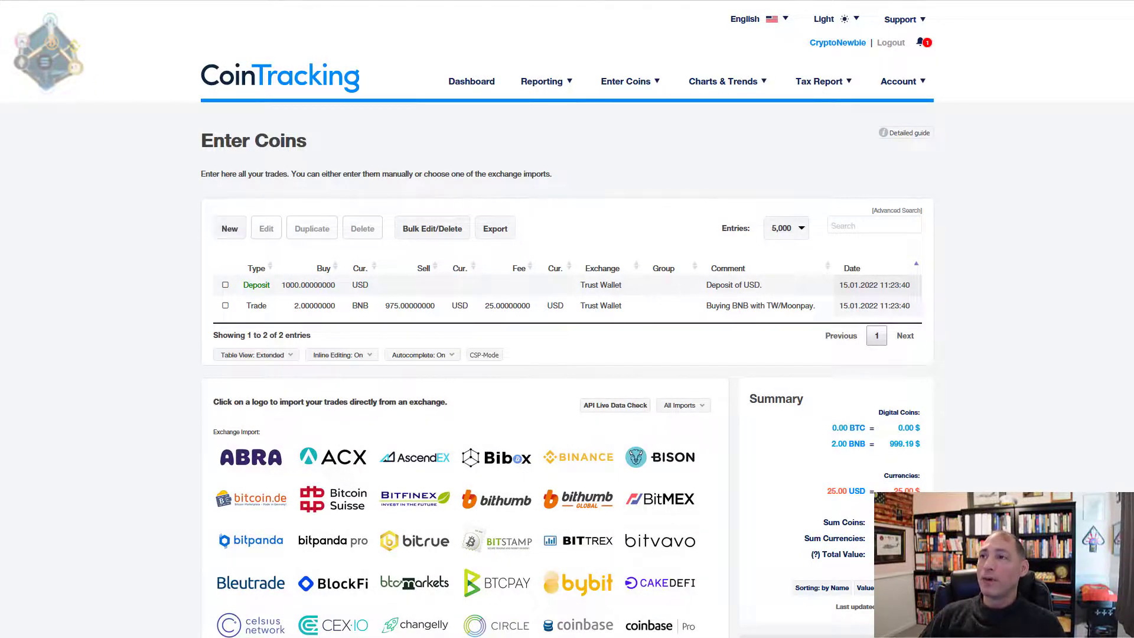
- Recalculate the trades after reloading the page, and view the Balance by Exchange report
key("F5")
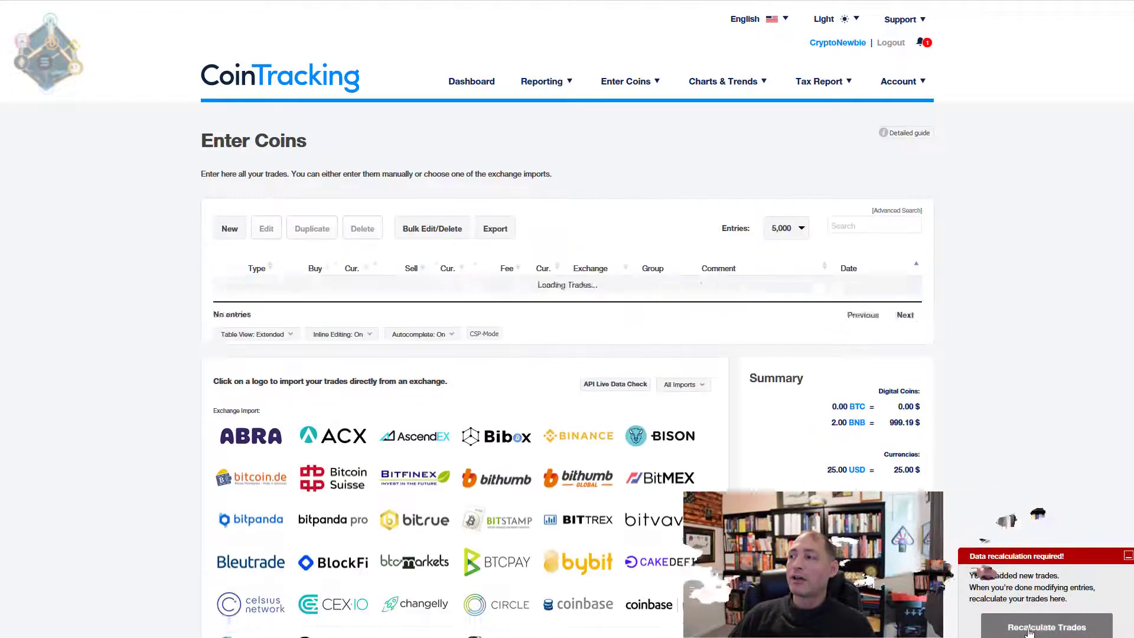
left_click(1029, 628)
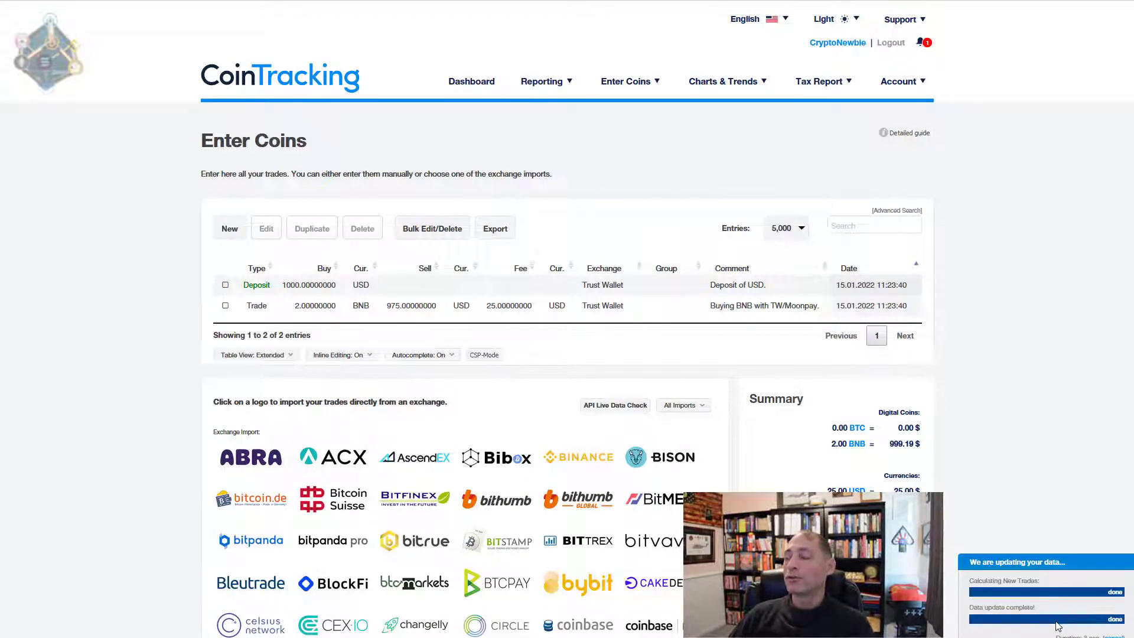
mouse_move(560, 86)
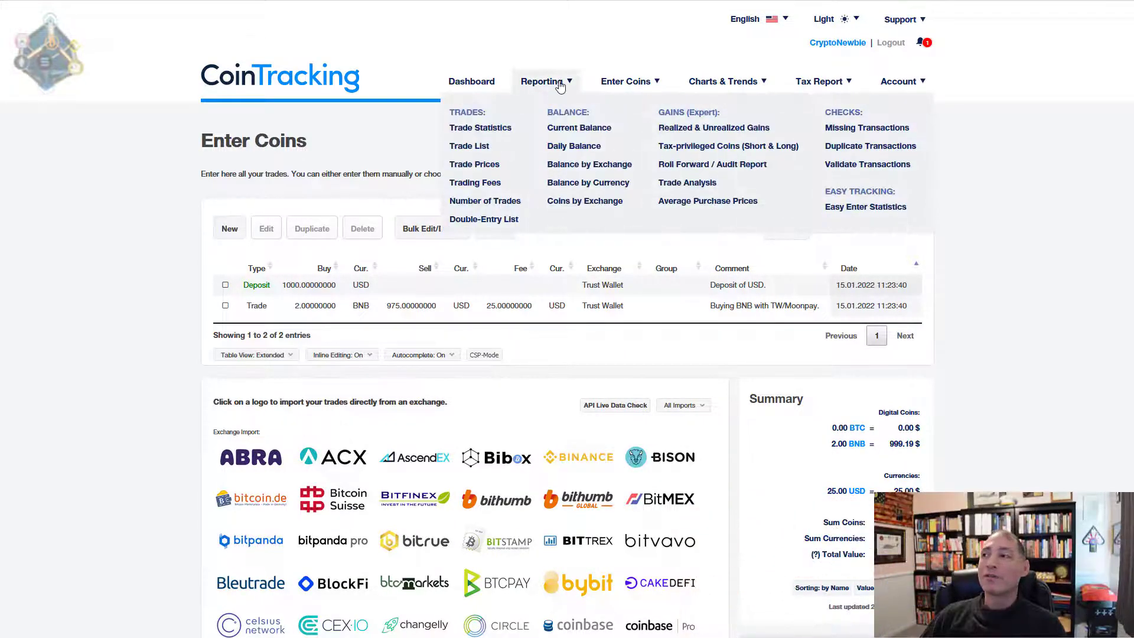
left_click(578, 165)
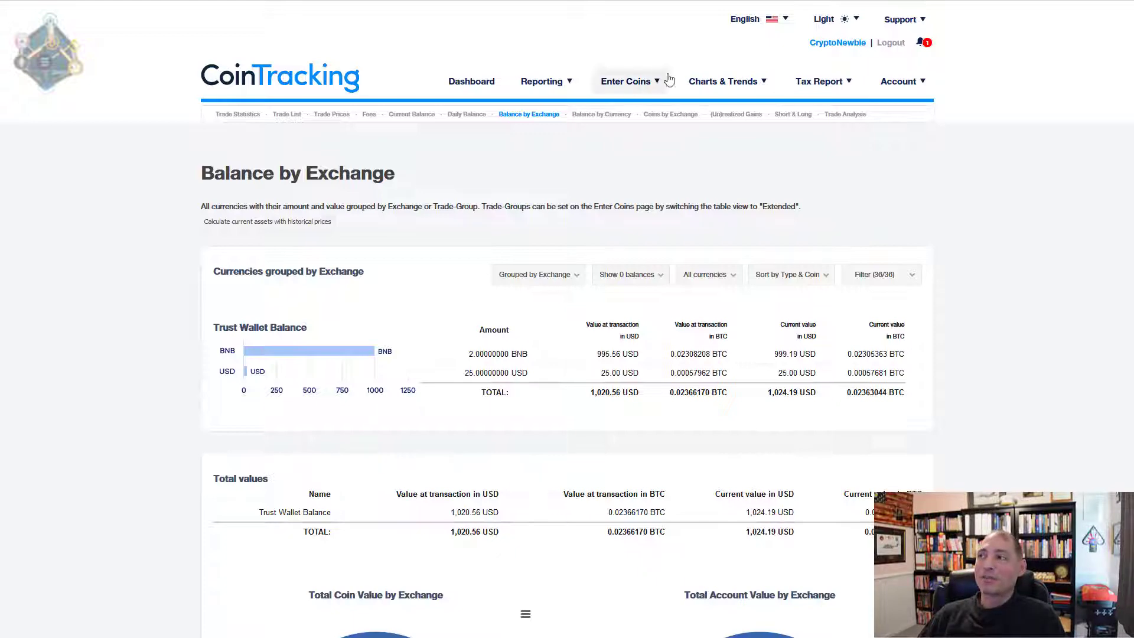
- Return to the manual transaction list and update the BNB trade with its fee amount and fee currency cleared
mouse_move(654, 82)
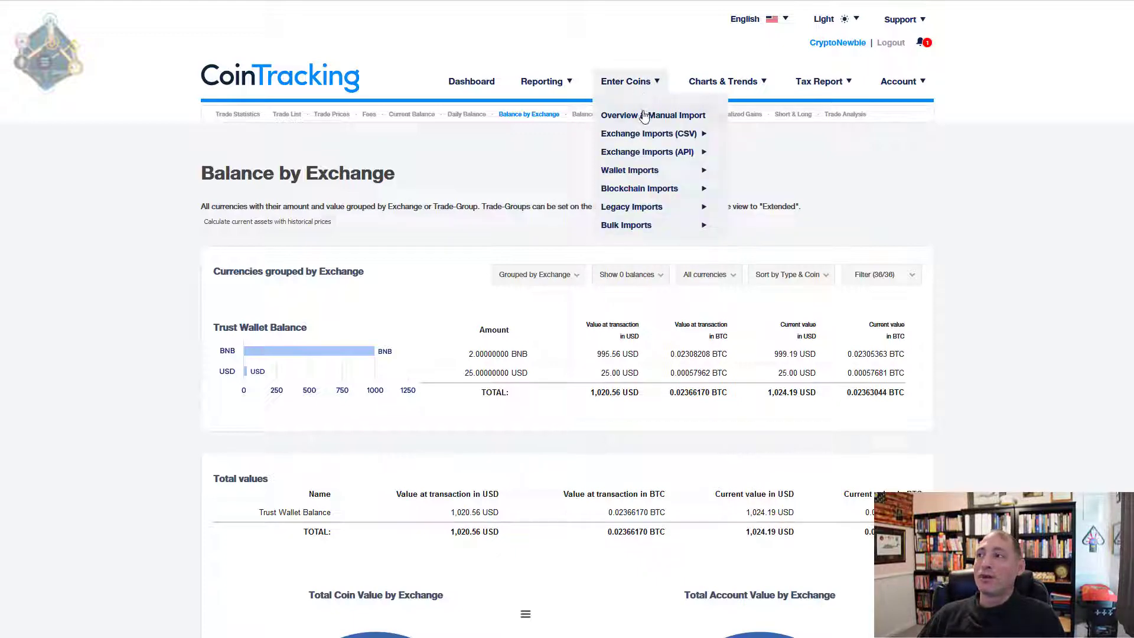
left_click(645, 116)
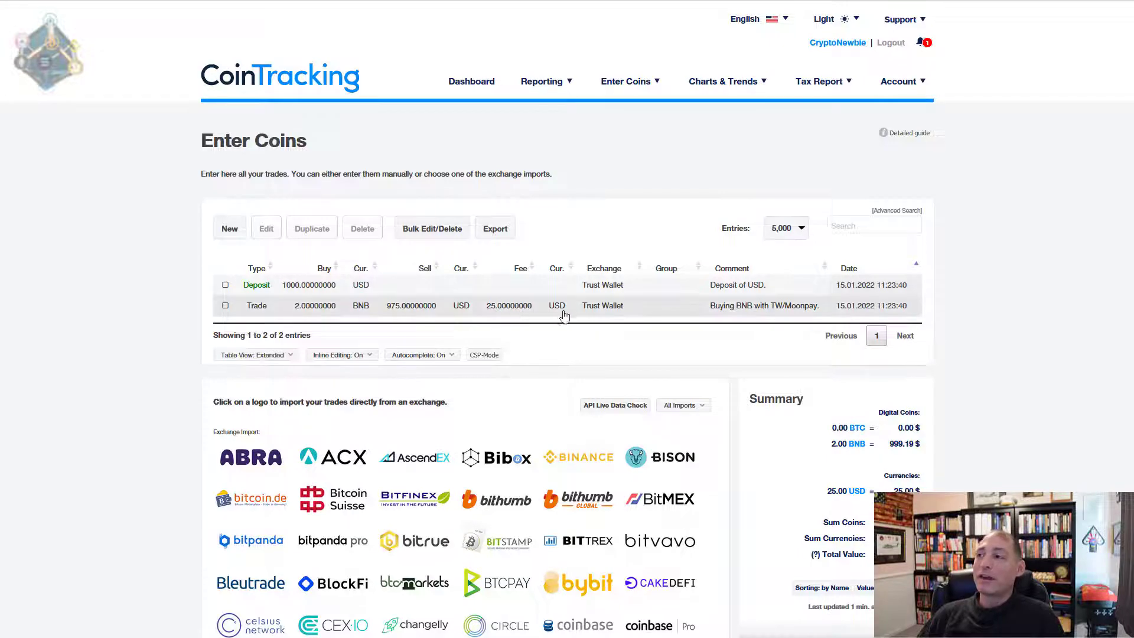
left_click(225, 305)
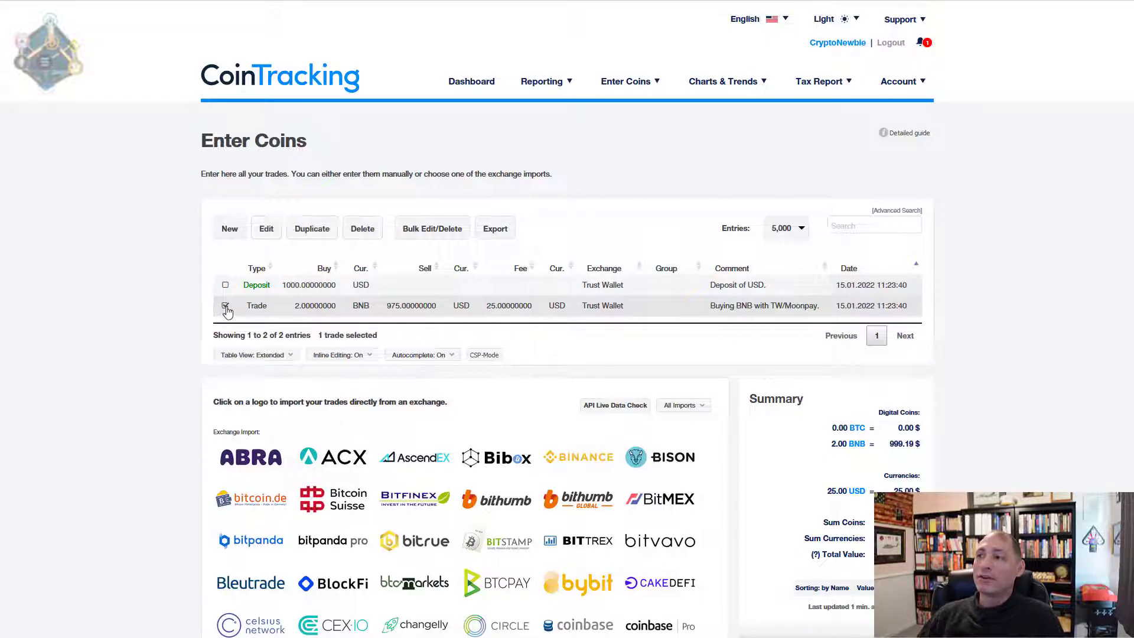
left_click(266, 229)
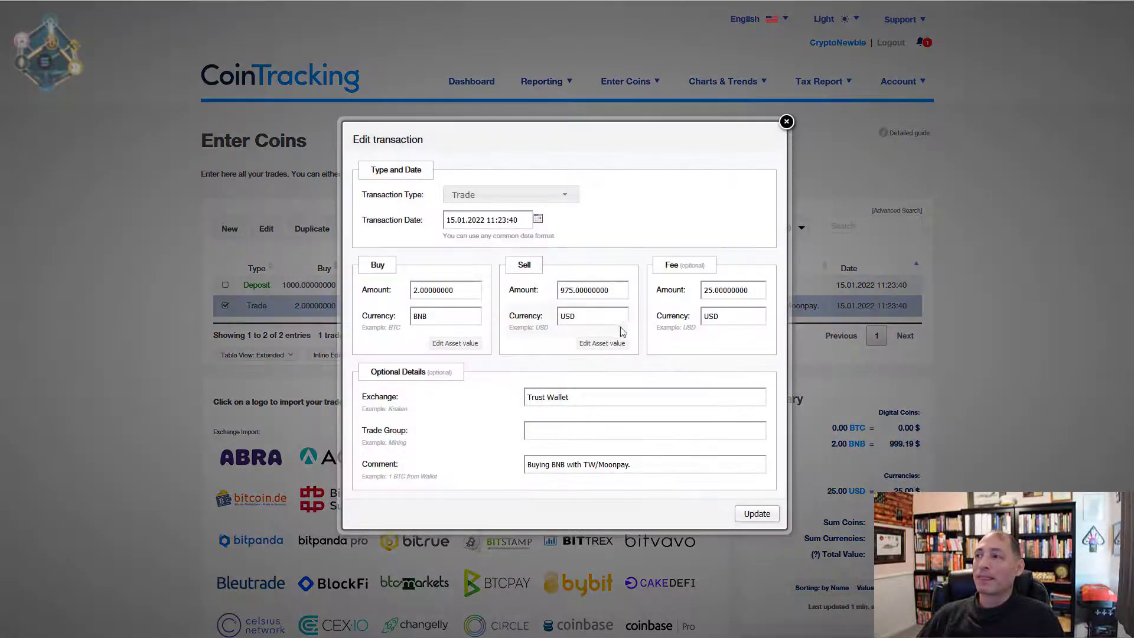
double_click(732, 316)
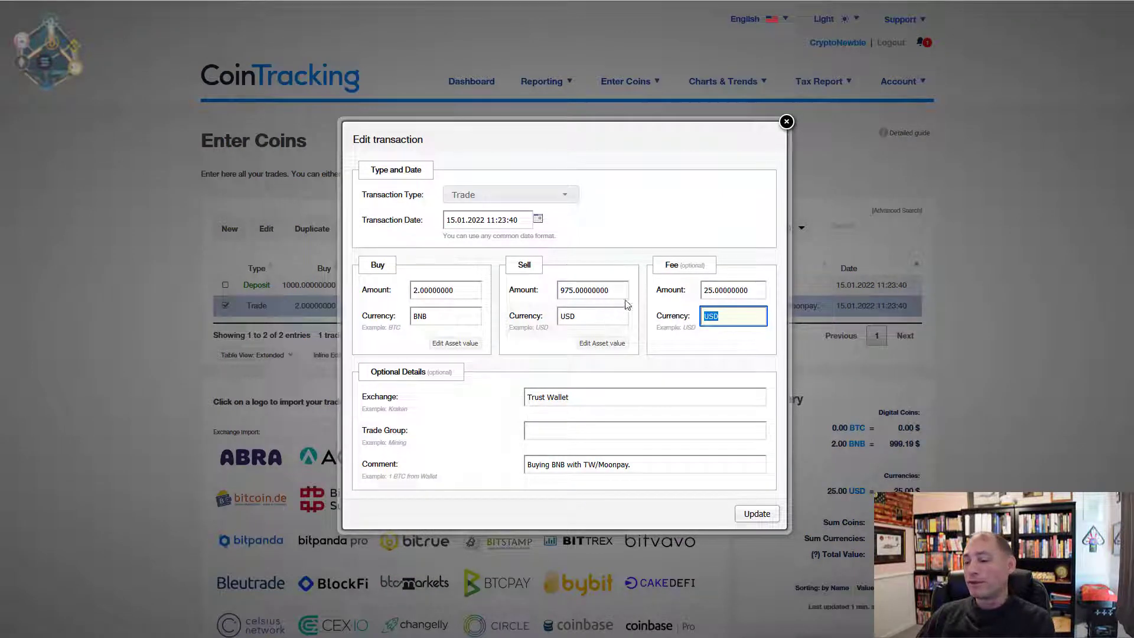
key("BackSpace")
left_click(735, 291)
double_click(735, 290)
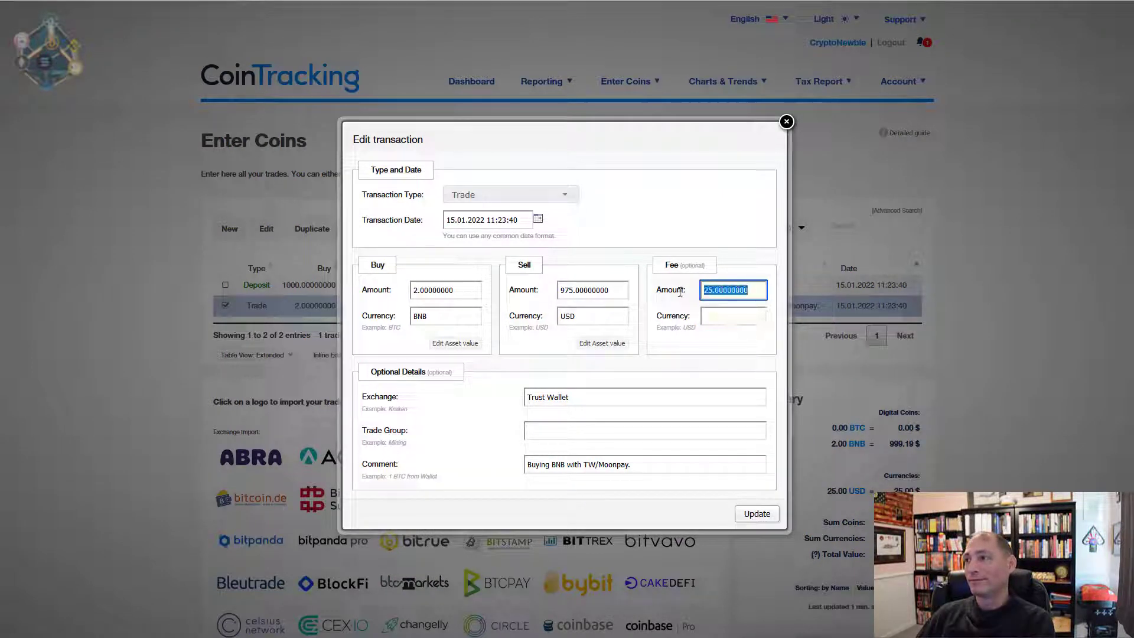
key("BackSpace")
left_click(751, 514)
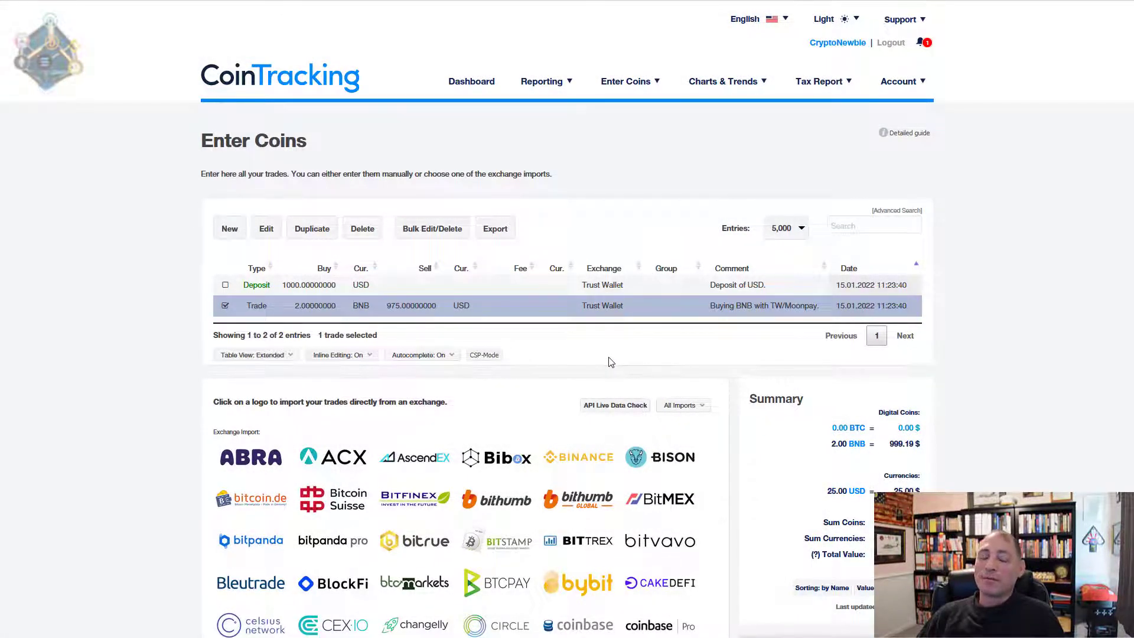
- Start a new transaction of the advanced type Other Fee with an amount of 25 in USD (US Dollar currency)
left_click(236, 233)
left_click(527, 199)
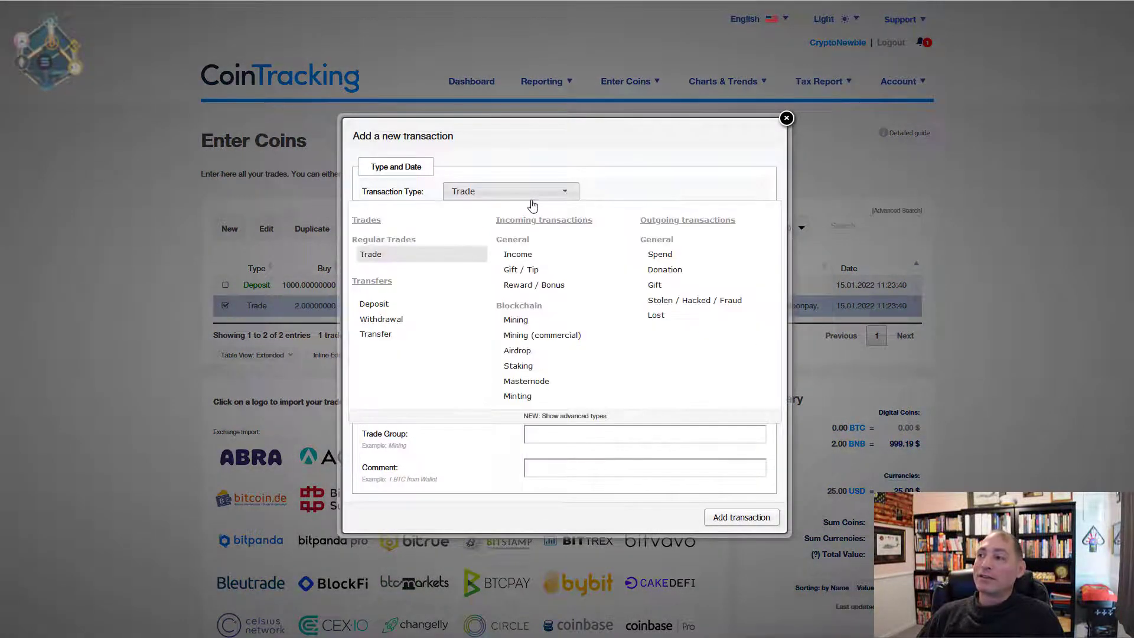
left_click(549, 417)
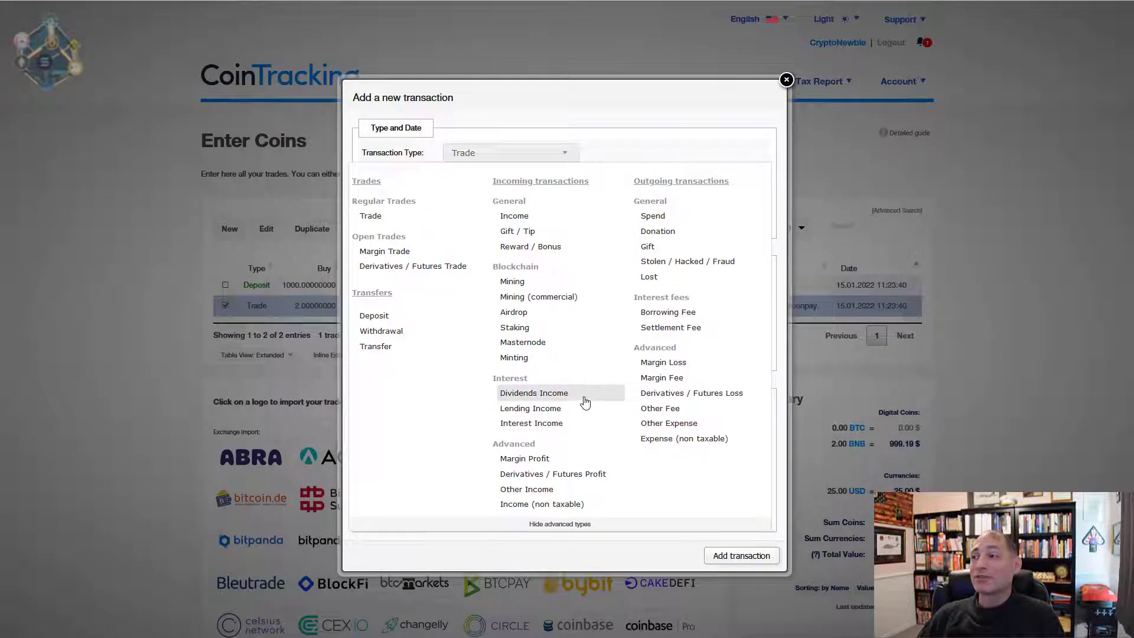
left_click(661, 409)
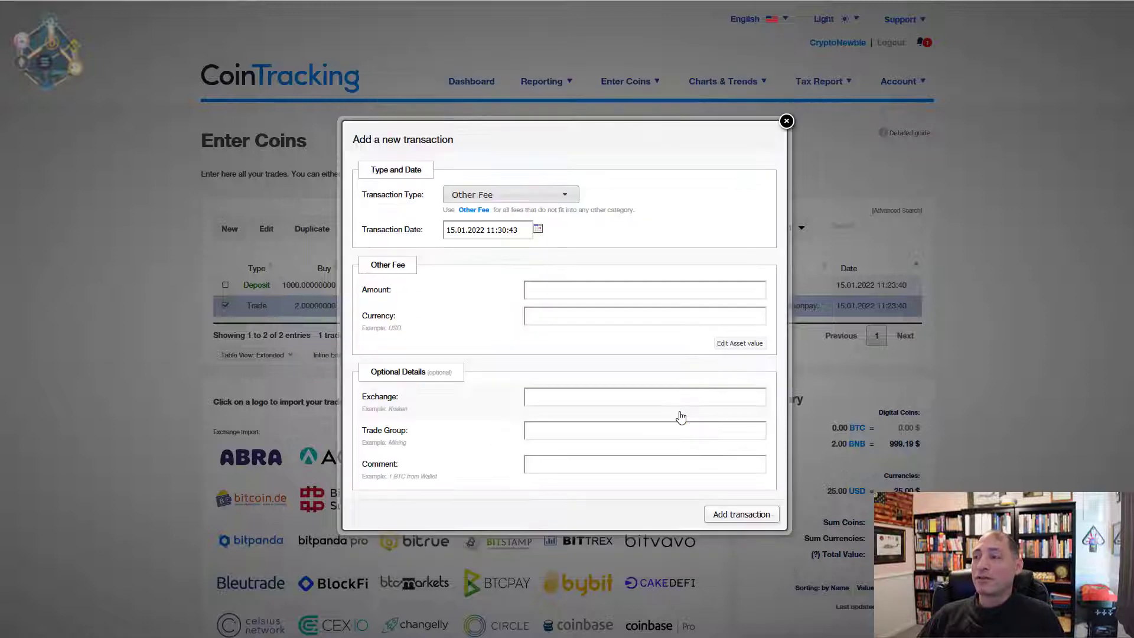
left_click(555, 289)
type("25")
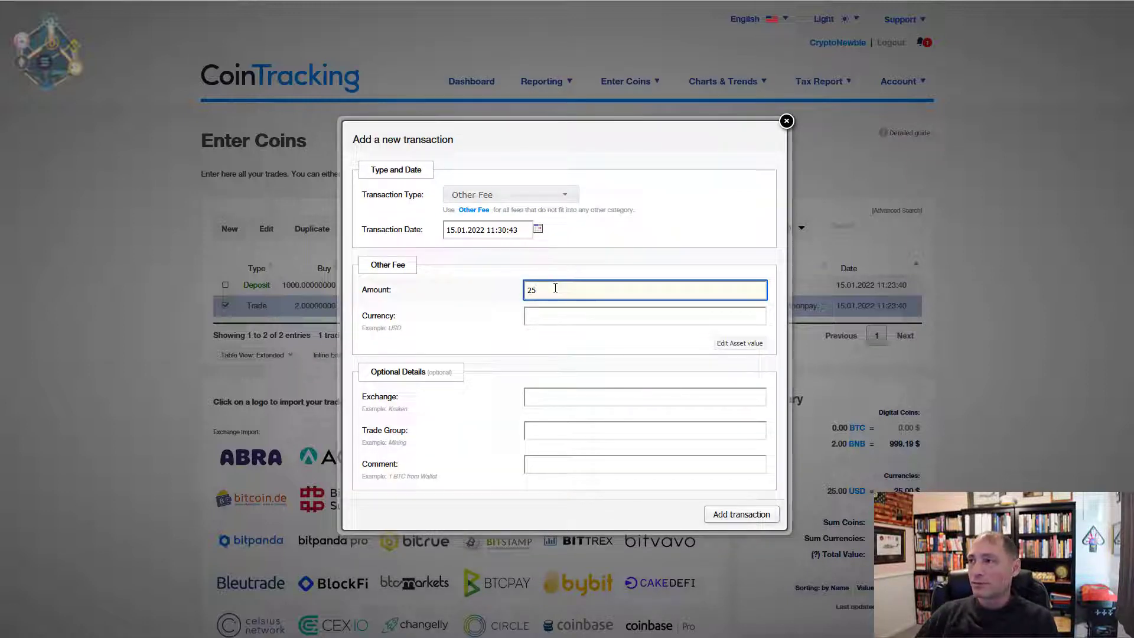
left_click(556, 314)
type("USD")
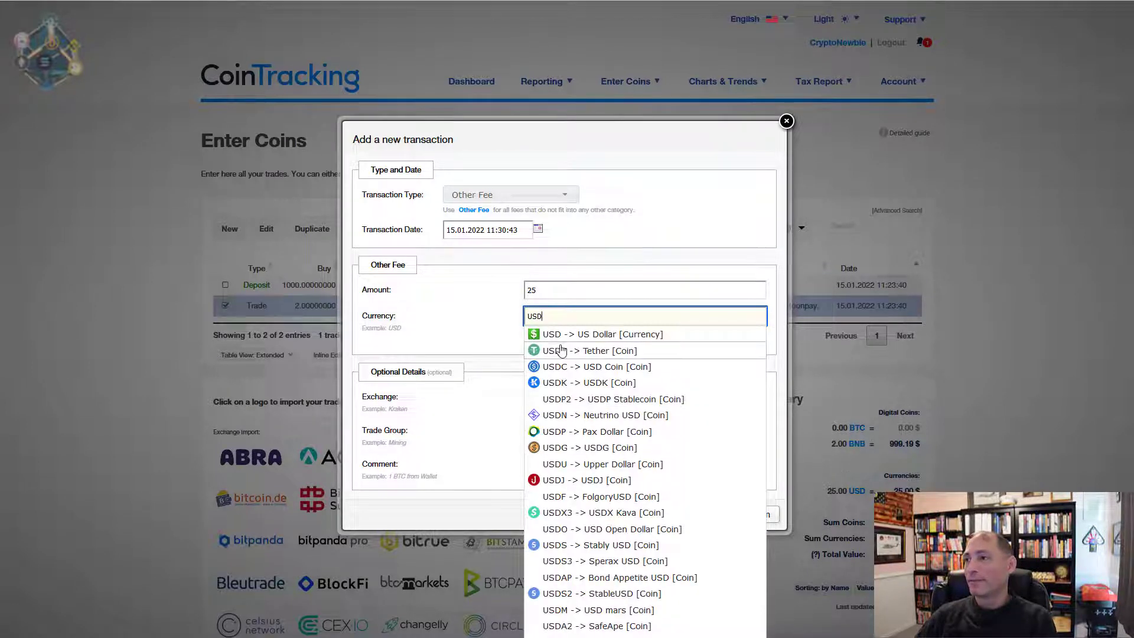
left_click(557, 338)
- Set the fee transaction's exchange to Trust Wallet, leave the comment empty, and add the transaction
left_click(553, 397)
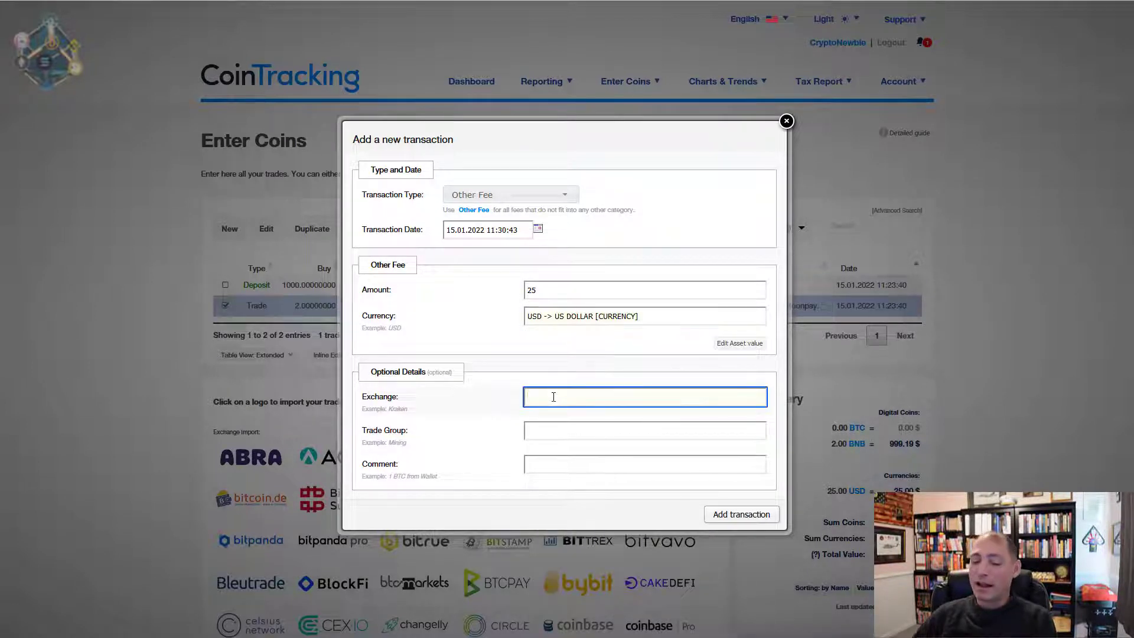
type("Trust Wallet")
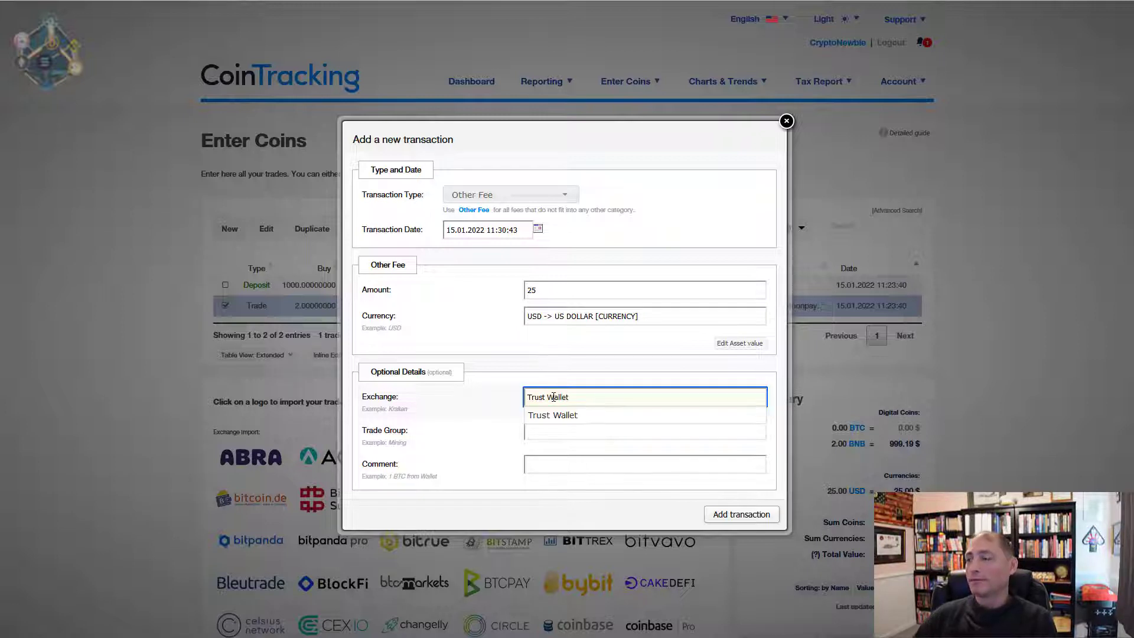
left_click(574, 467)
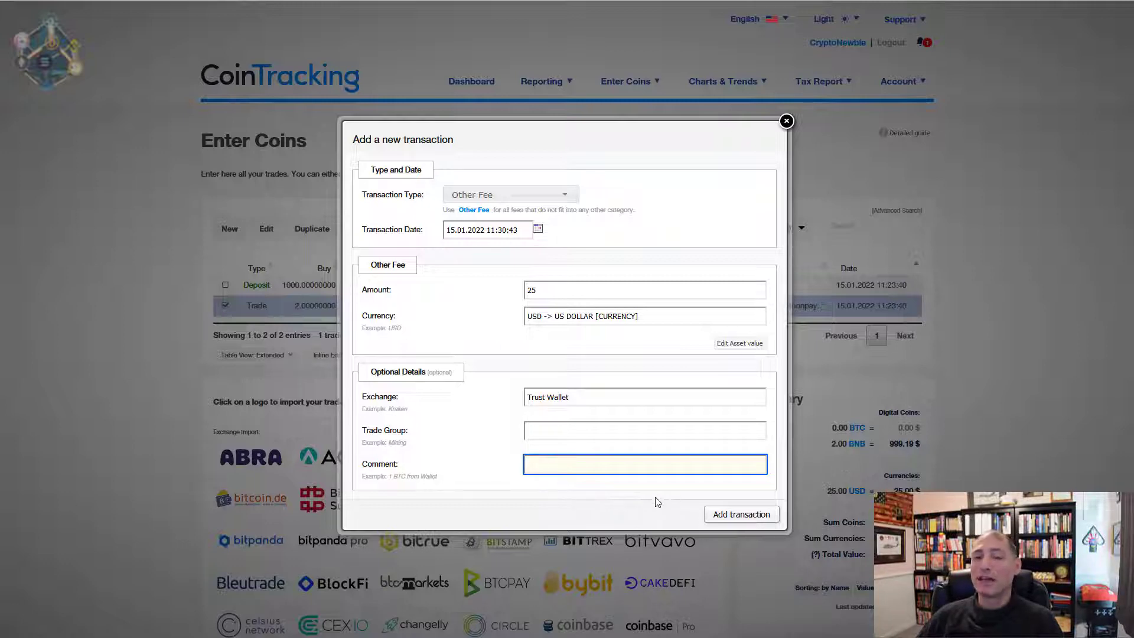
left_click(726, 518)
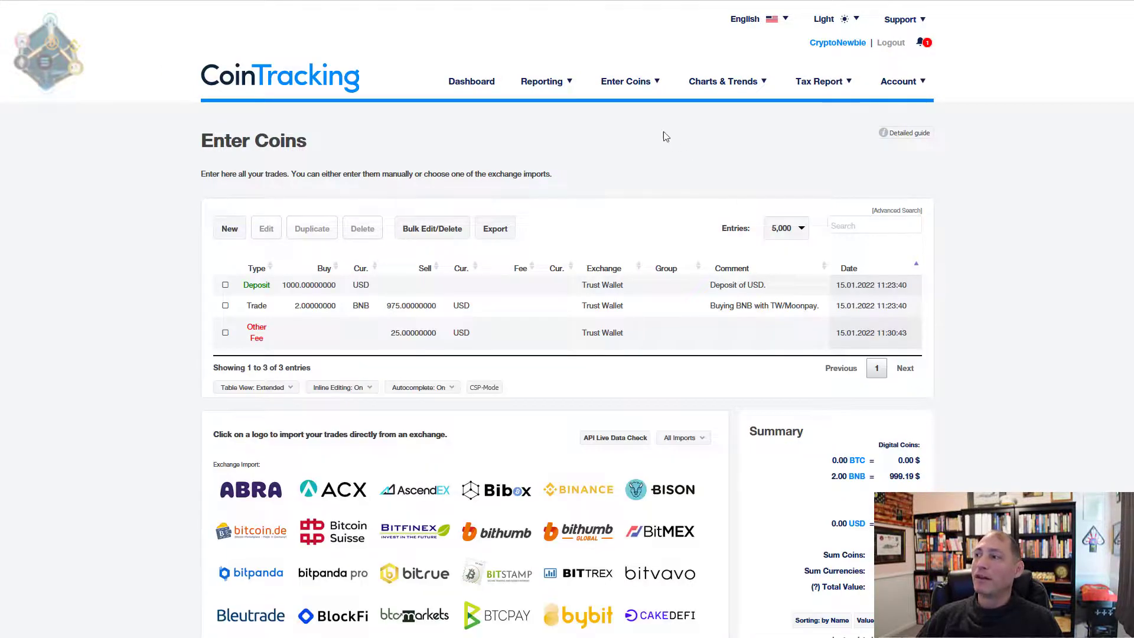
- Examine the Trust Wallet balances in the Balance by Exchange report
mouse_move(627, 86)
mouse_move(558, 93)
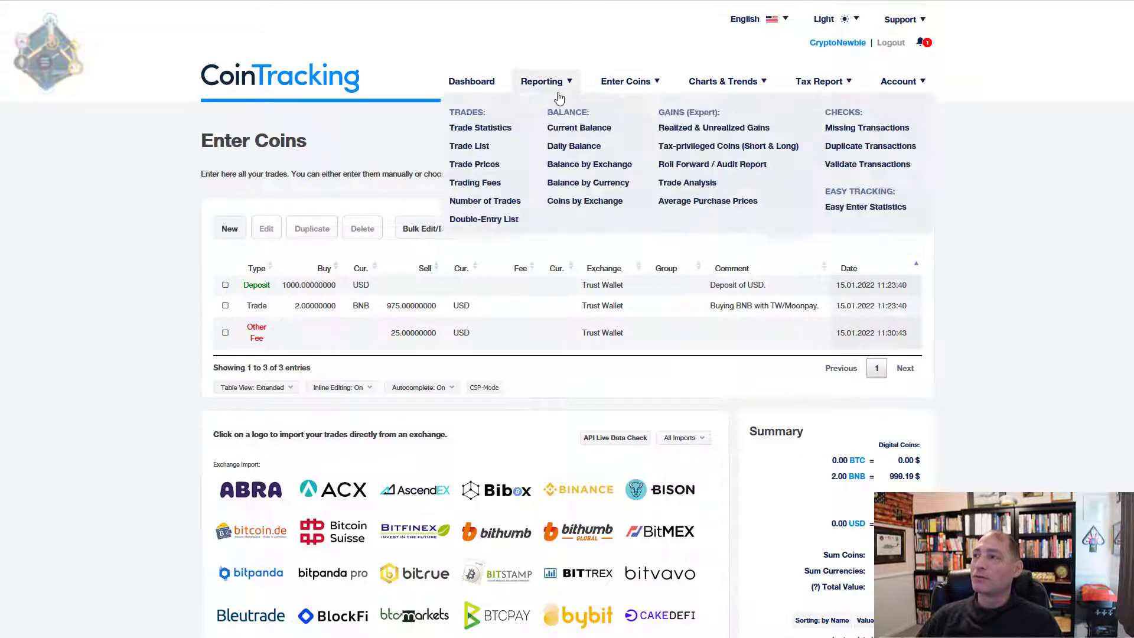
left_click(575, 169)
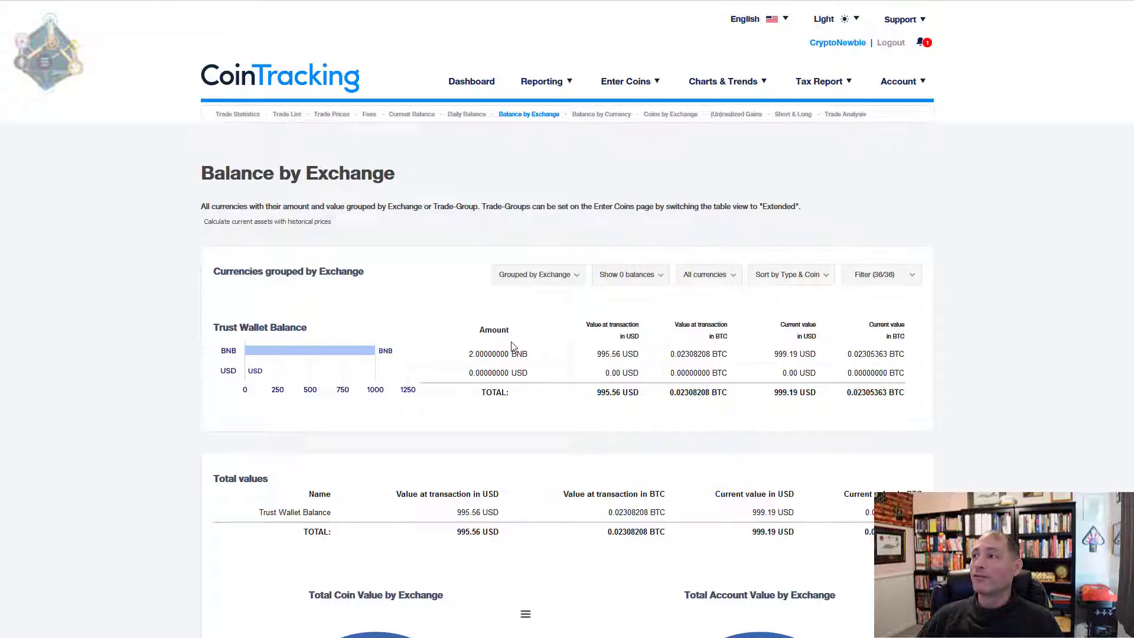
- Run the Missing Transactions check and the Validate Transactions check on the entered transactions
mouse_move(536, 80)
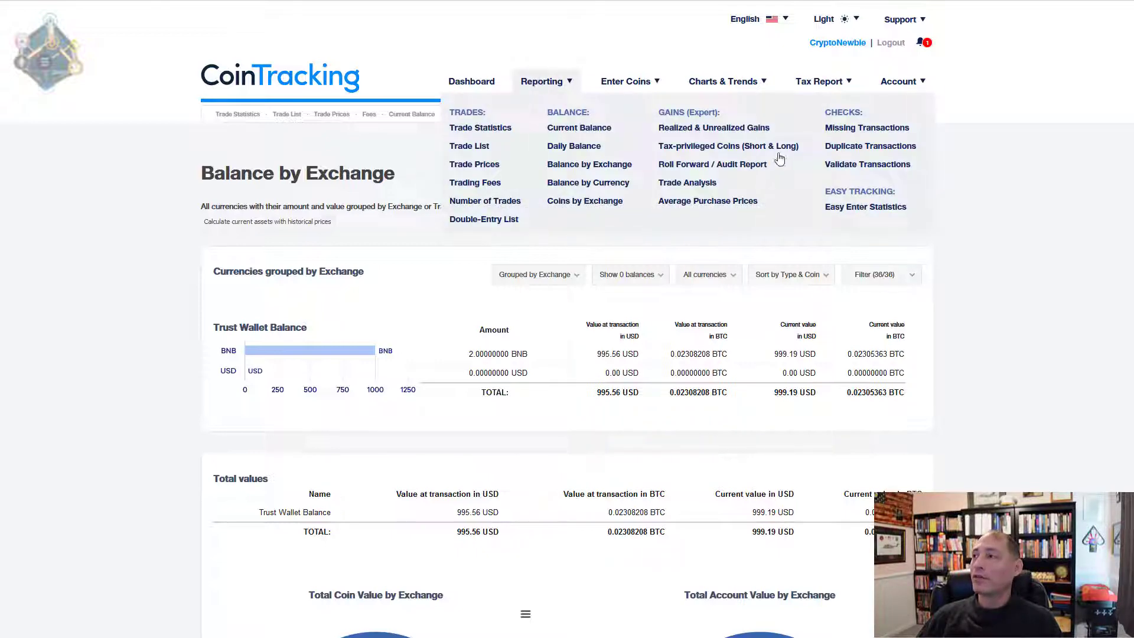
left_click(857, 131)
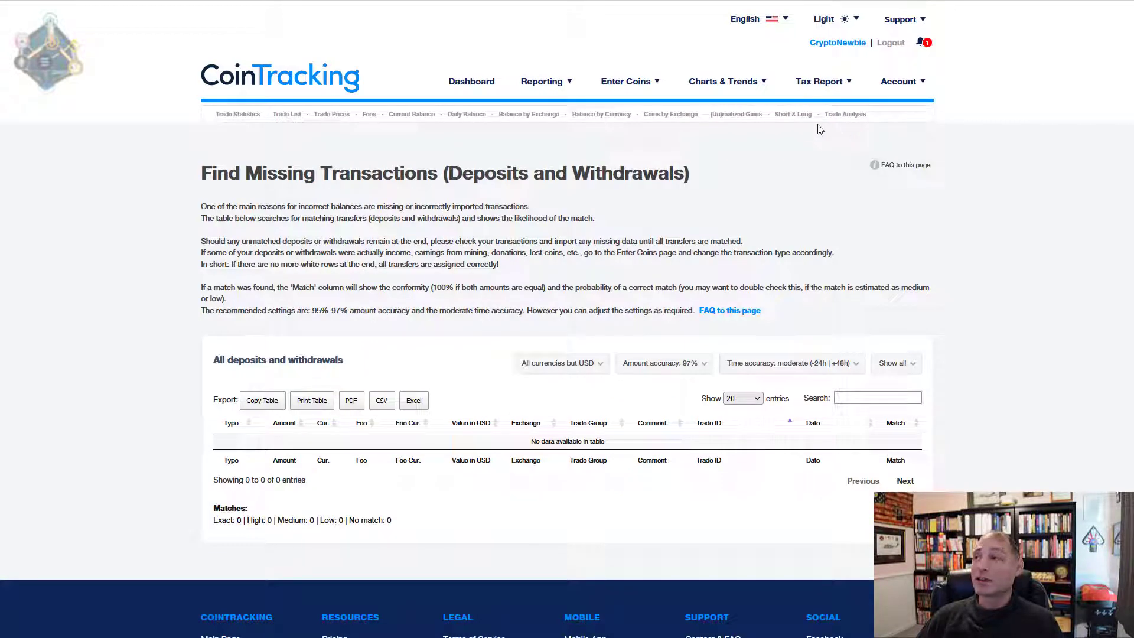
mouse_move(558, 81)
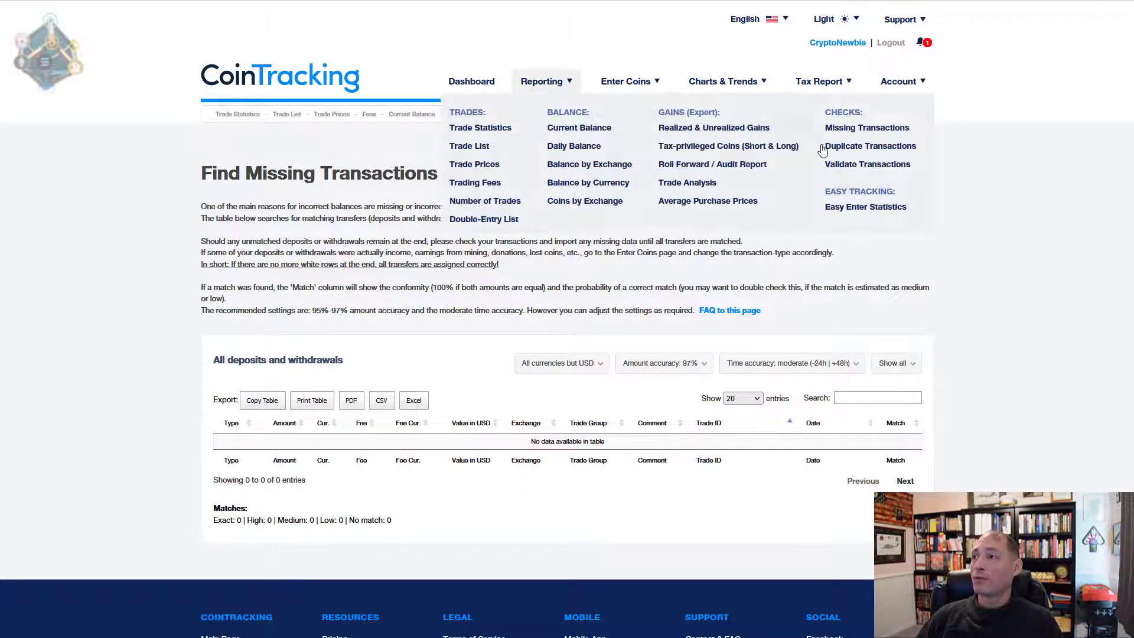
left_click(855, 168)
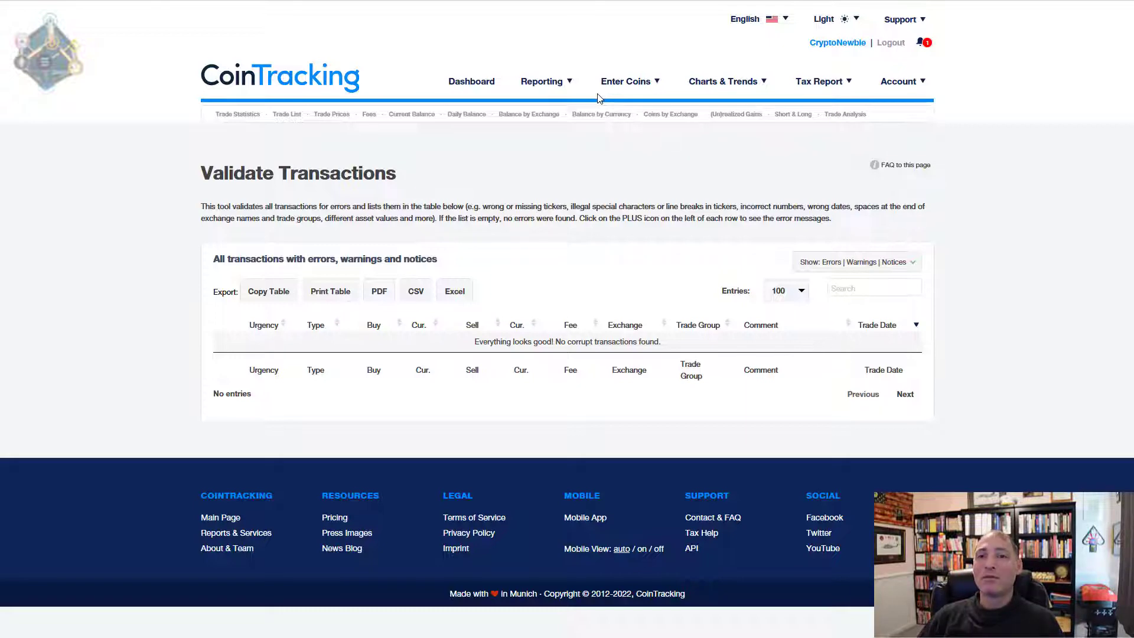
- Return to the manual transaction list and view a blank new transaction form, closing it without adding anything
mouse_move(605, 90)
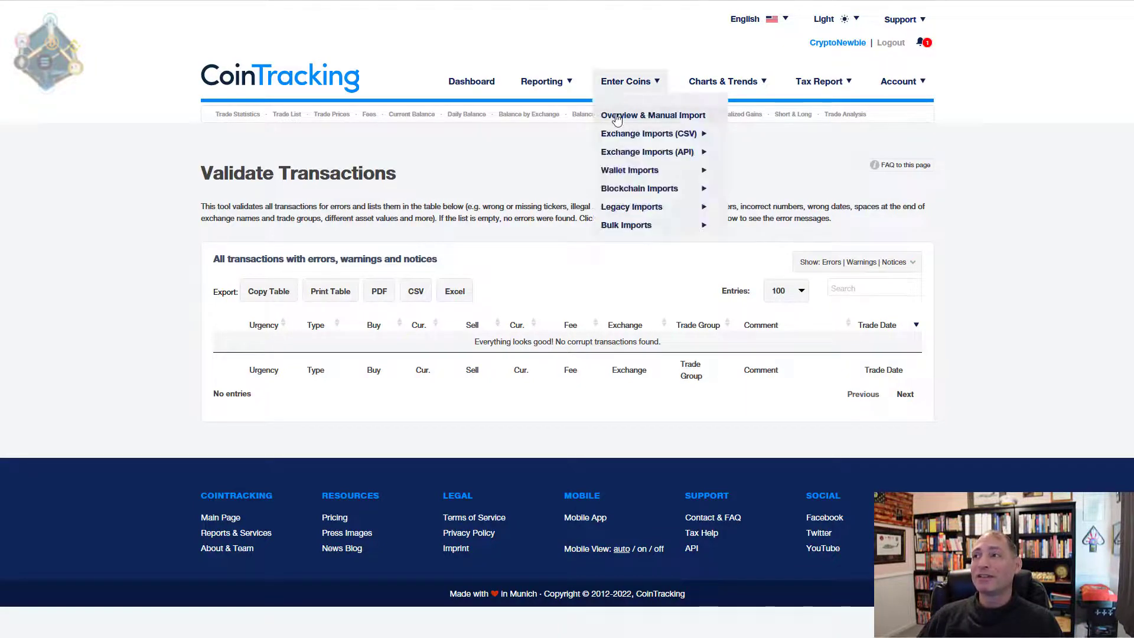
left_click(617, 118)
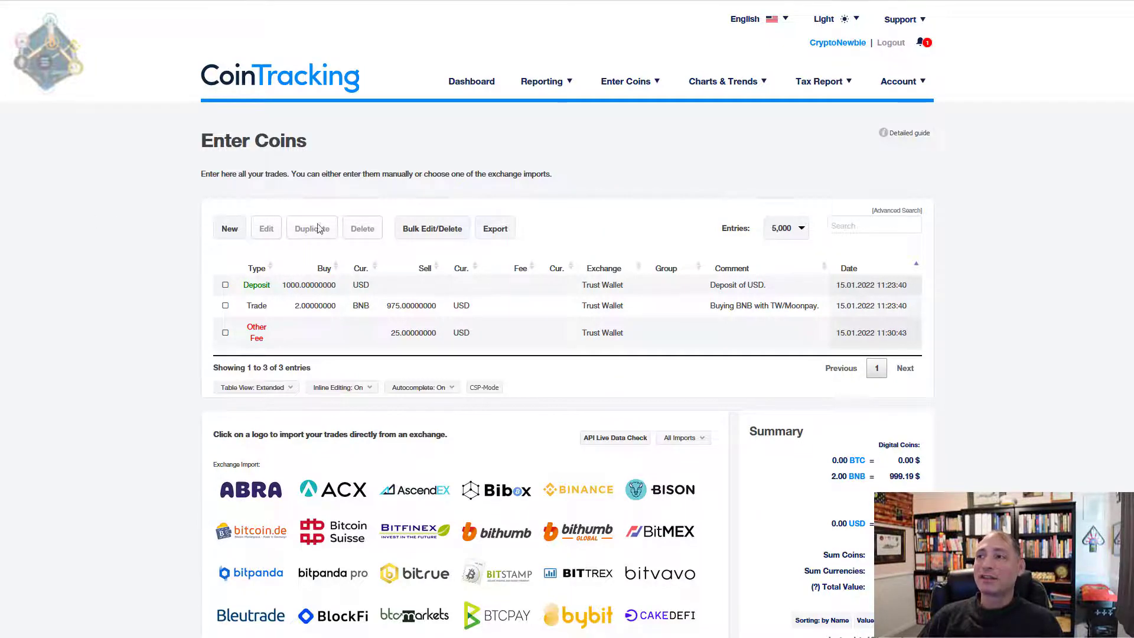
left_click(230, 229)
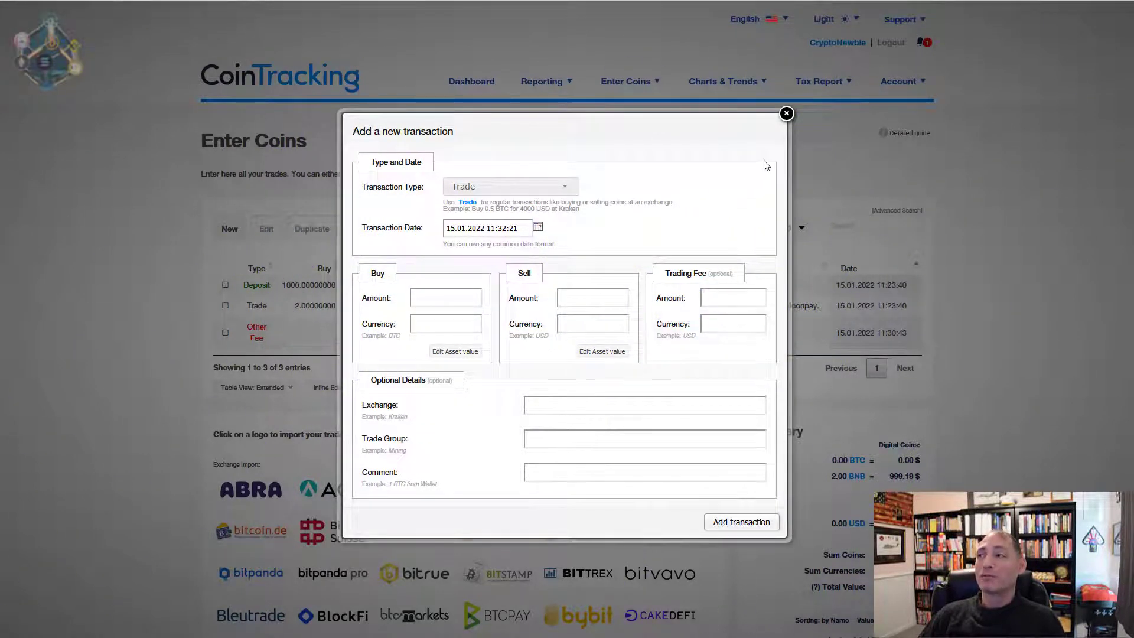
left_click(786, 114)
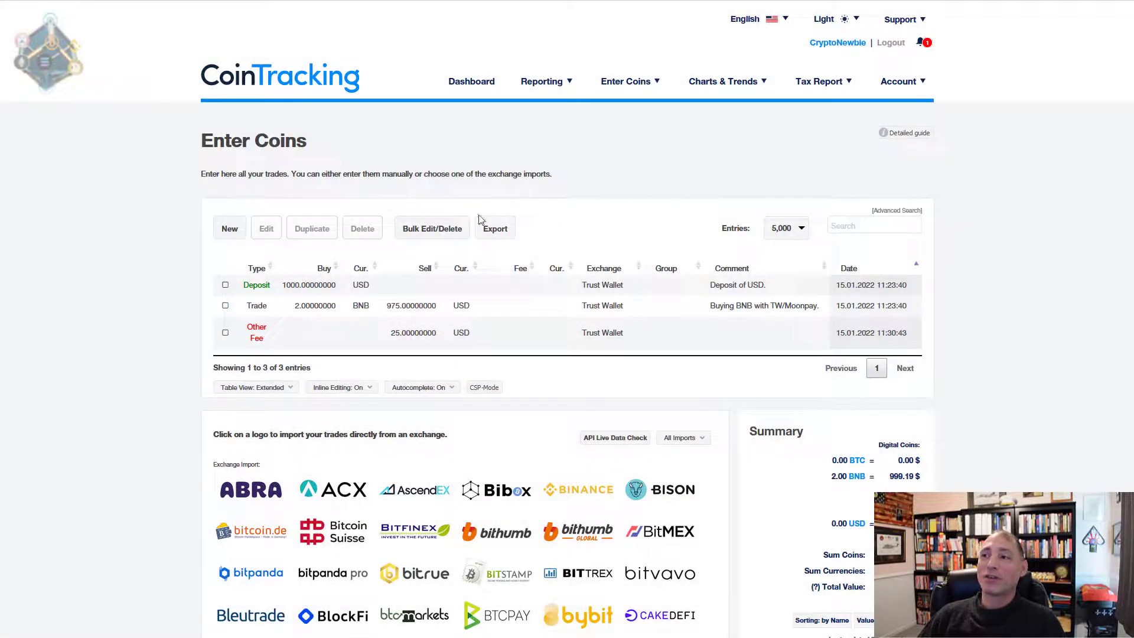